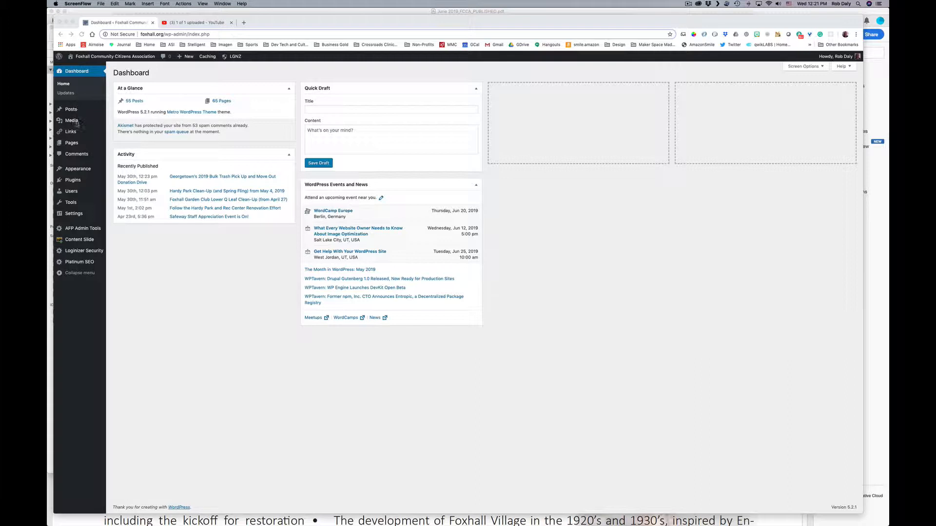
Open the list of all site pages and look through its first page of entries.
click(72, 145)
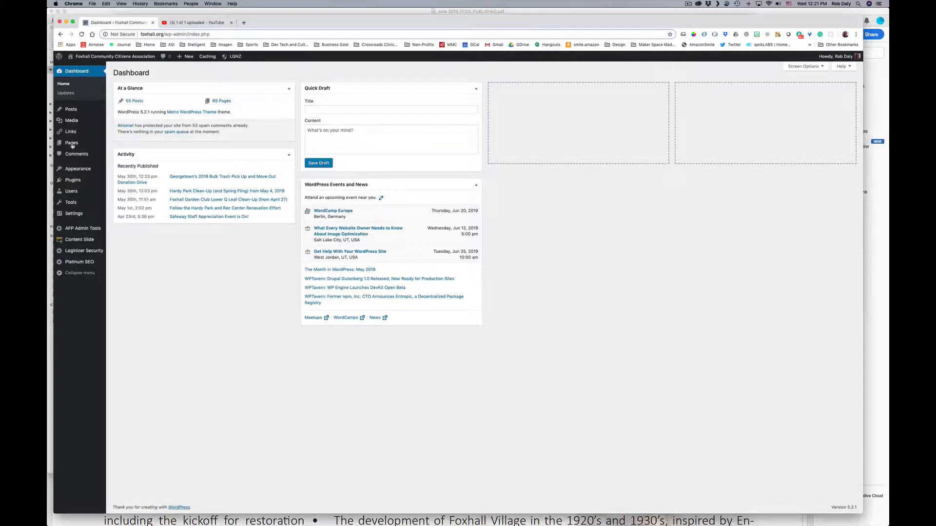
click(113, 144)
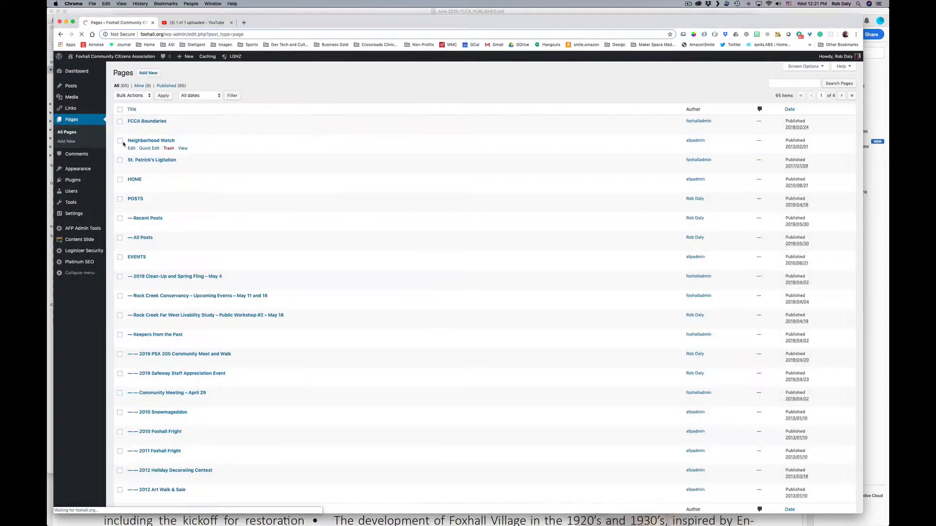
mouse_move(149, 128)
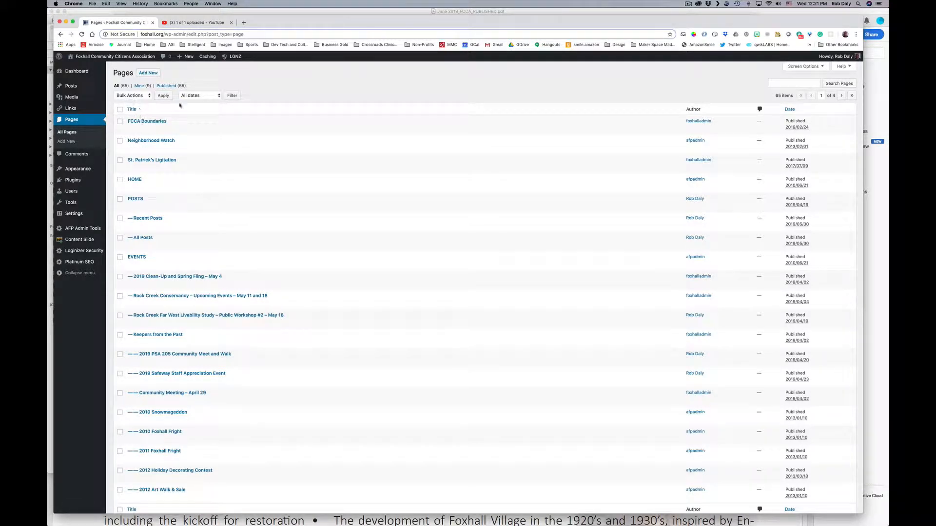
scroll(467, 336, down, 3)
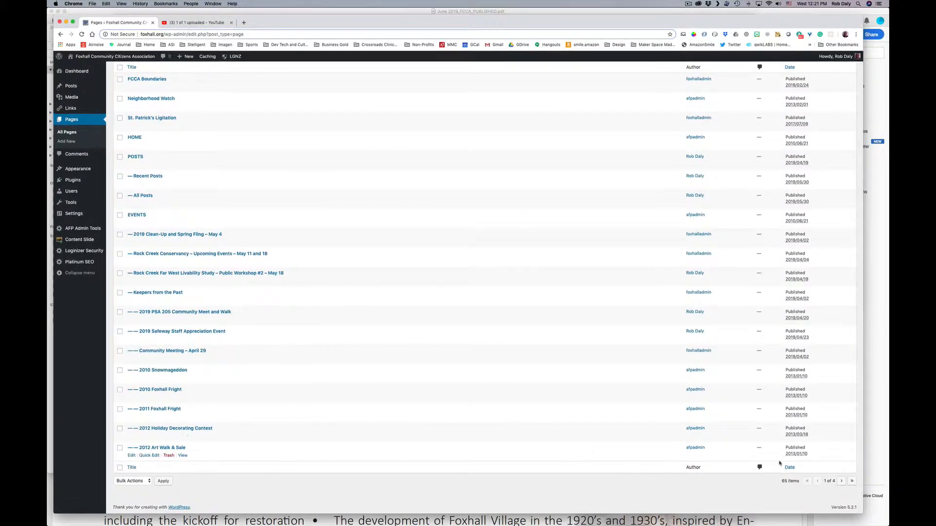
scroll(409, 386, up, 3)
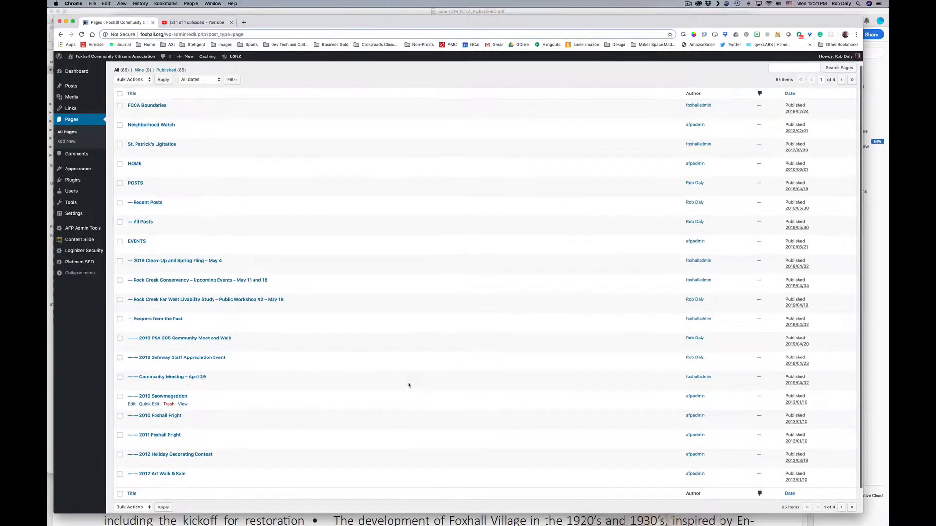
scroll(409, 385, down, 1)
Search the pages for "Construction" and open the Georgetown Campus Construction page for editing.
click(787, 83)
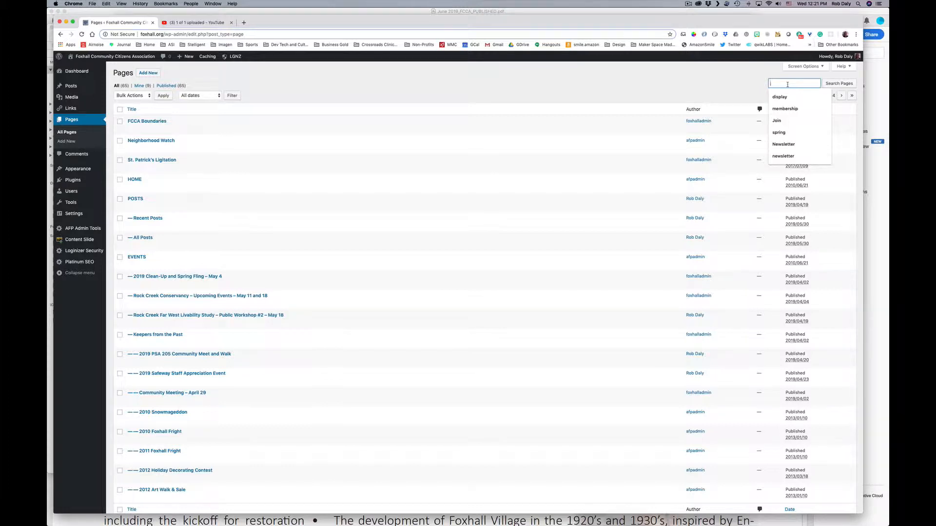
text(Constructio)
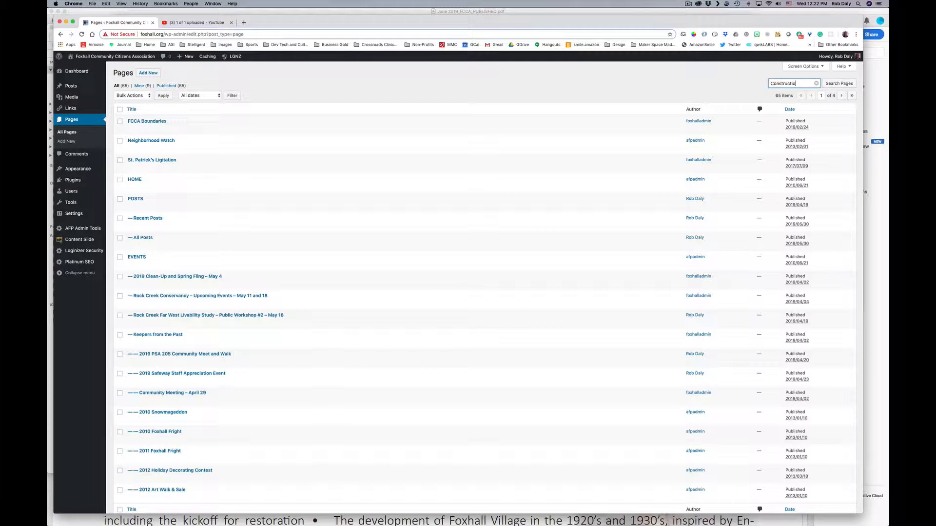
text(n)
click(839, 84)
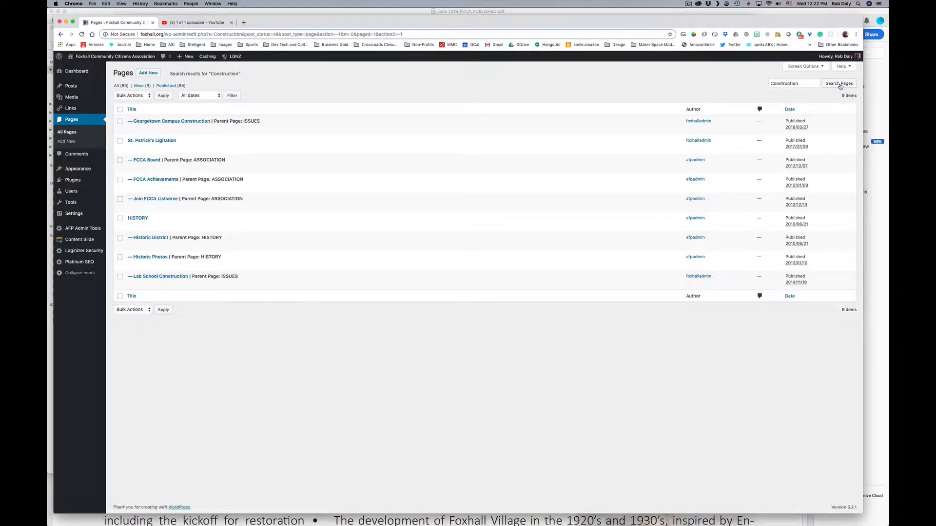
click(160, 122)
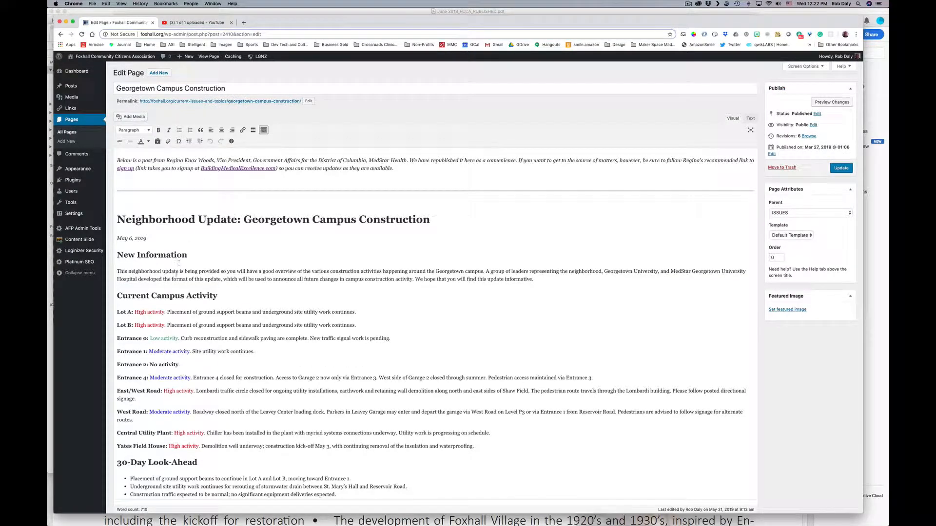
Examine the existing construction page's content from the introductory note down to the campus map, including its headings and formatting.
scroll(185, 352, down, 5)
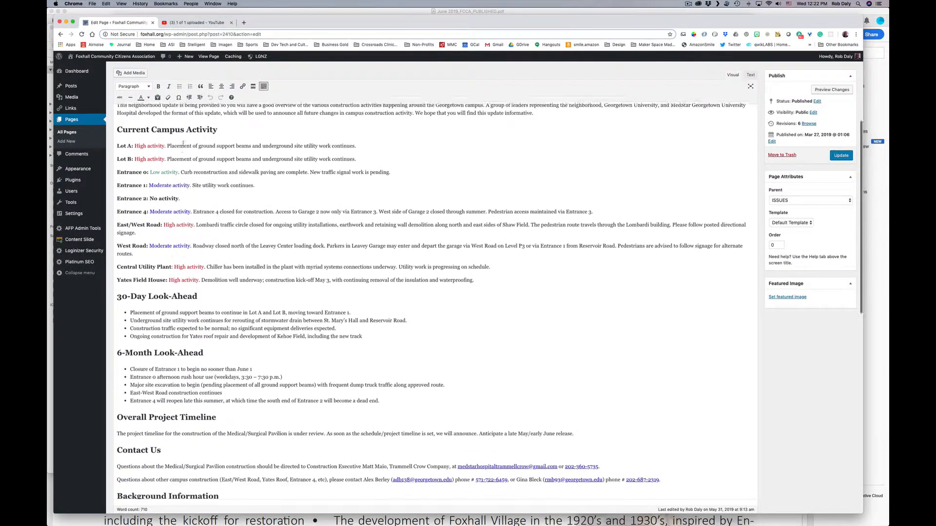
scroll(216, 293, down, 6)
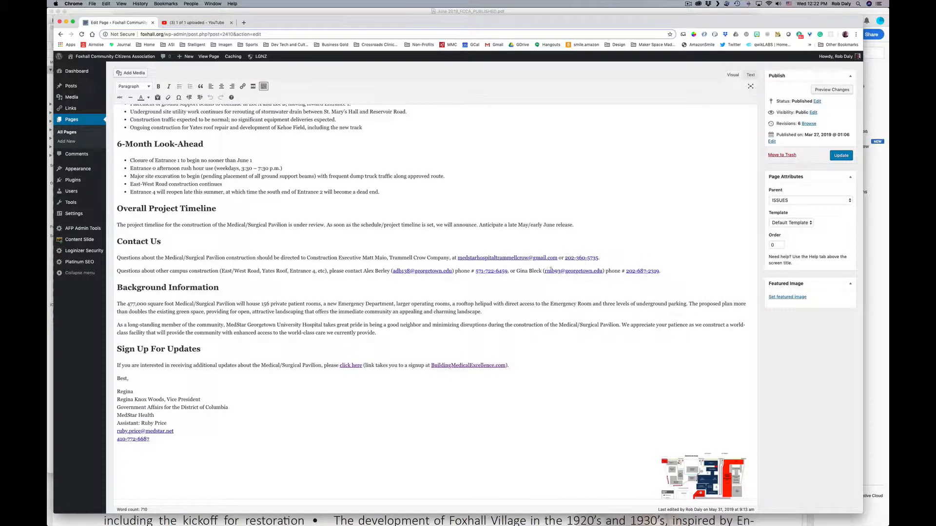
scroll(392, 278, down, 5)
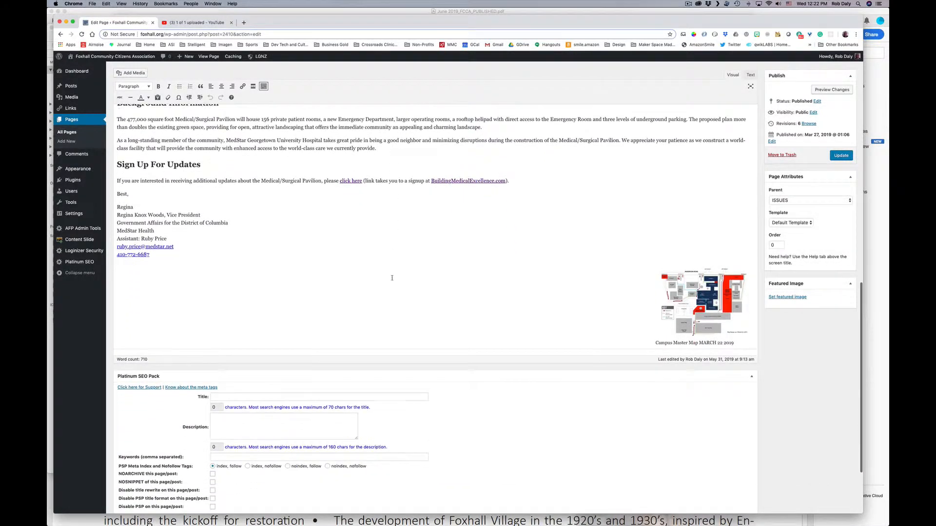
scroll(392, 277, down, 1)
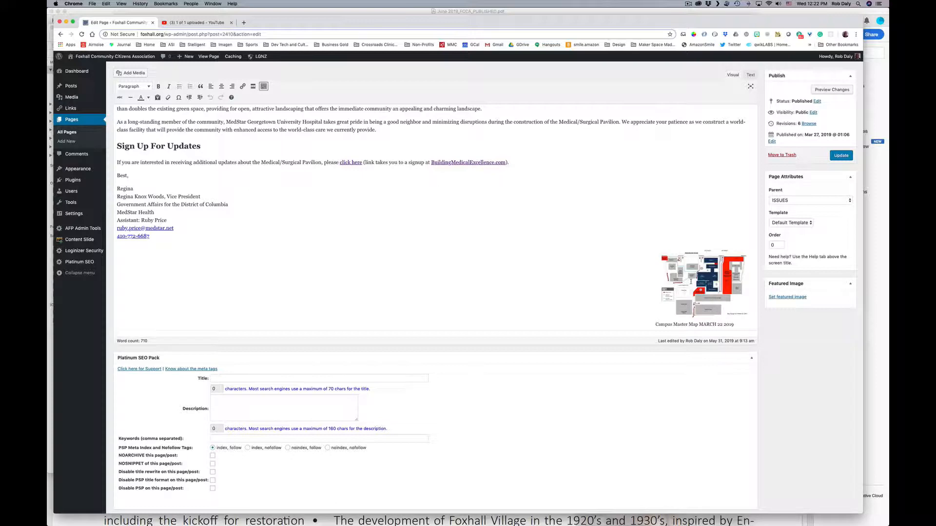
scroll(564, 268, up, 7)
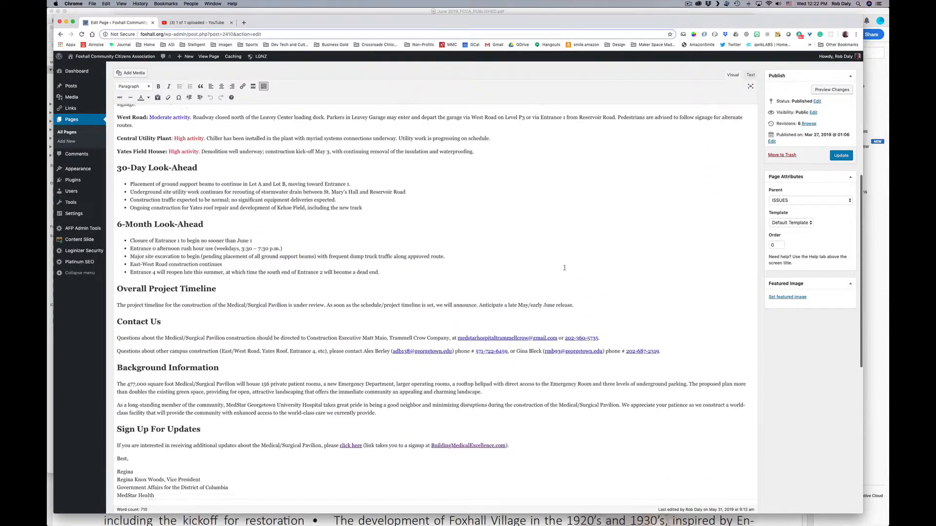
scroll(564, 267, up, 8)
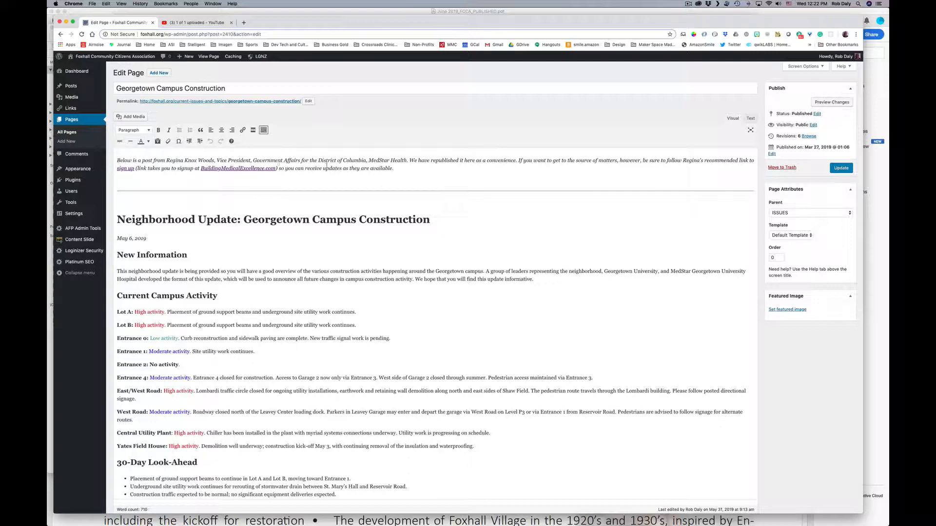
scroll(277, 224, down, 15)
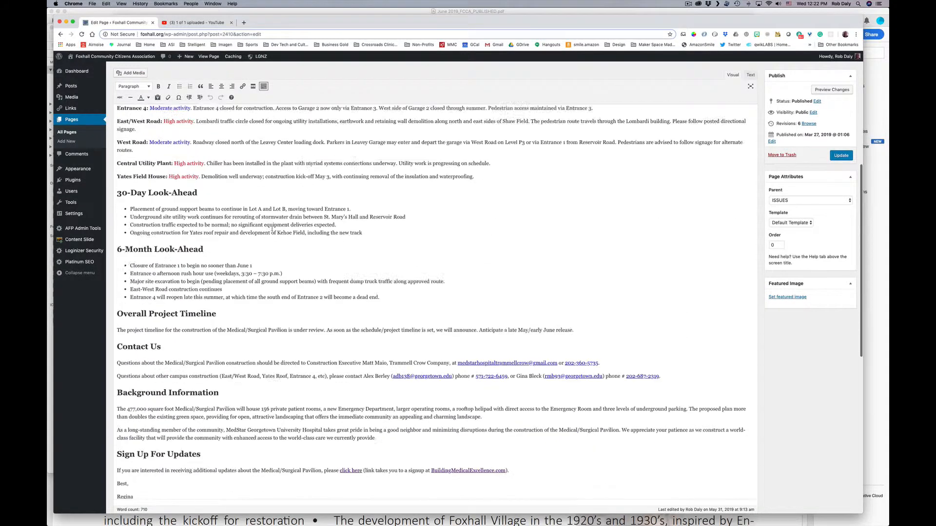
scroll(273, 228, up, 10)
scroll(272, 228, up, 5)
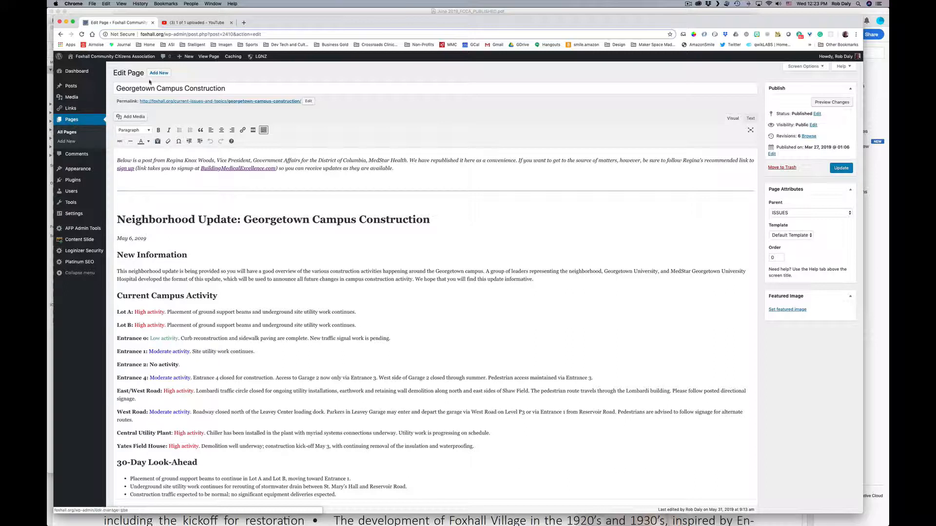
Create a new page titled "Georgetown Campus Construction 2".
click(160, 73)
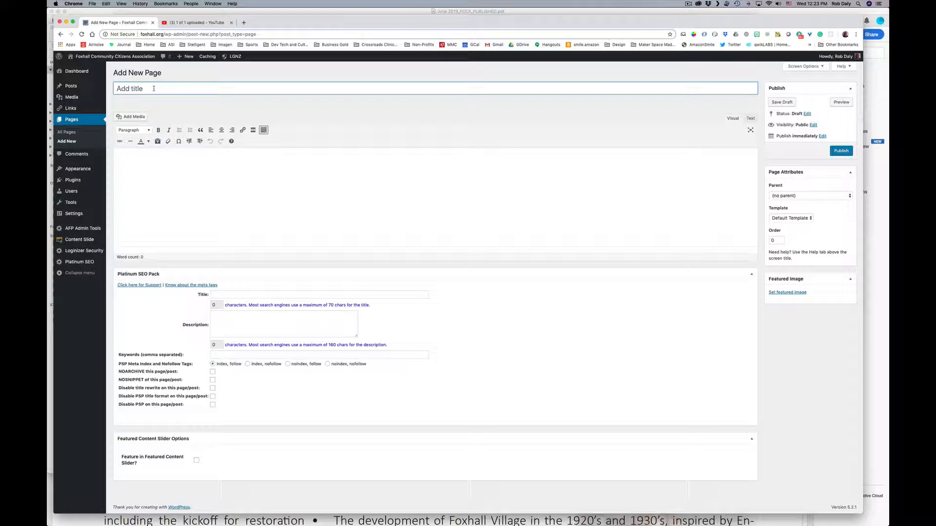
text(G)
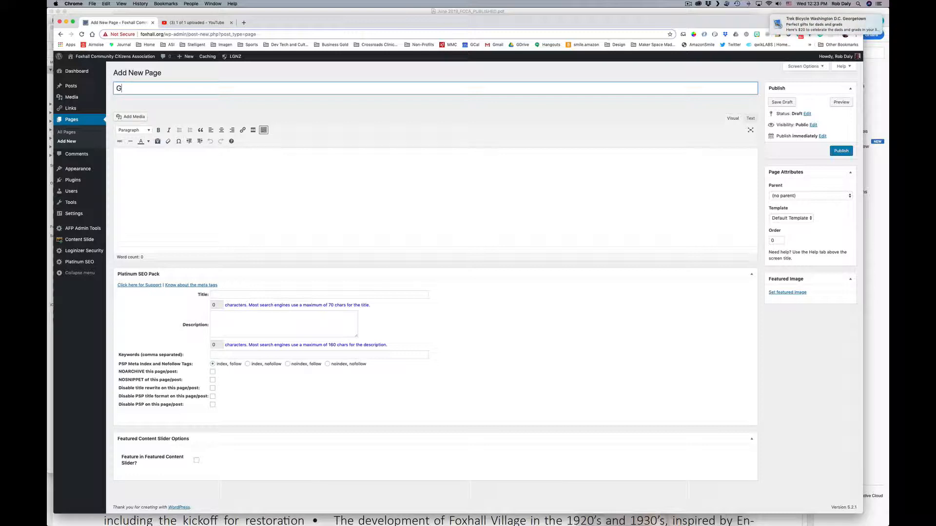
text(eort)
text(getow)
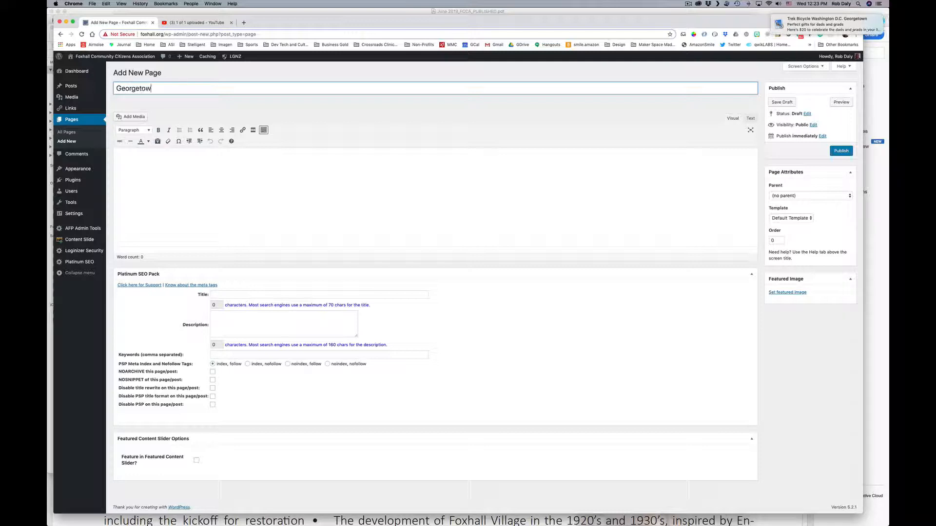
text(n C)
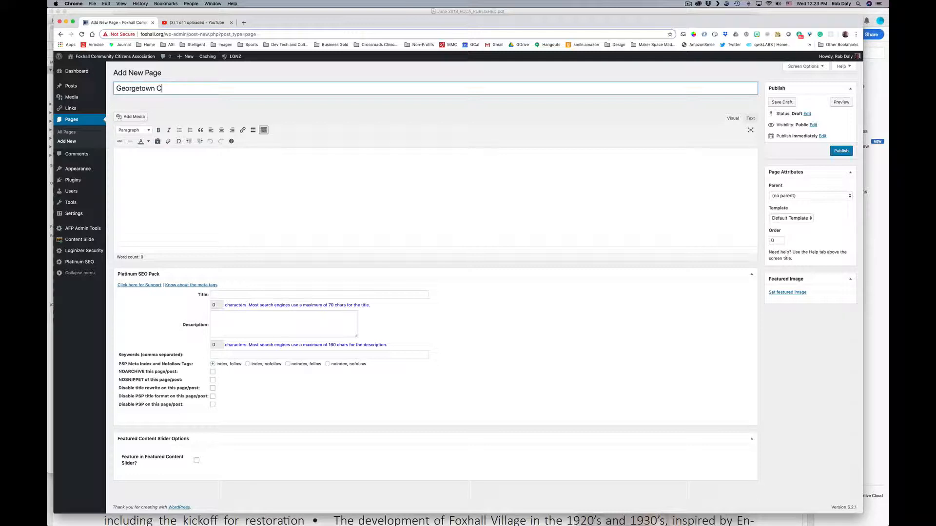
text(ampus Construction 2)
Set ISSUES as the new page's parent and save the page as a draft.
click(850, 196)
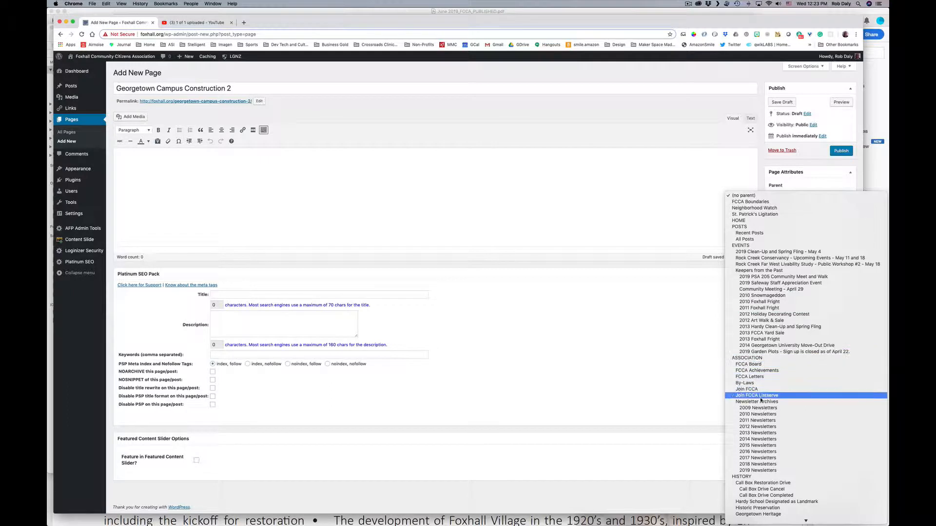
scroll(758, 396, down, 5)
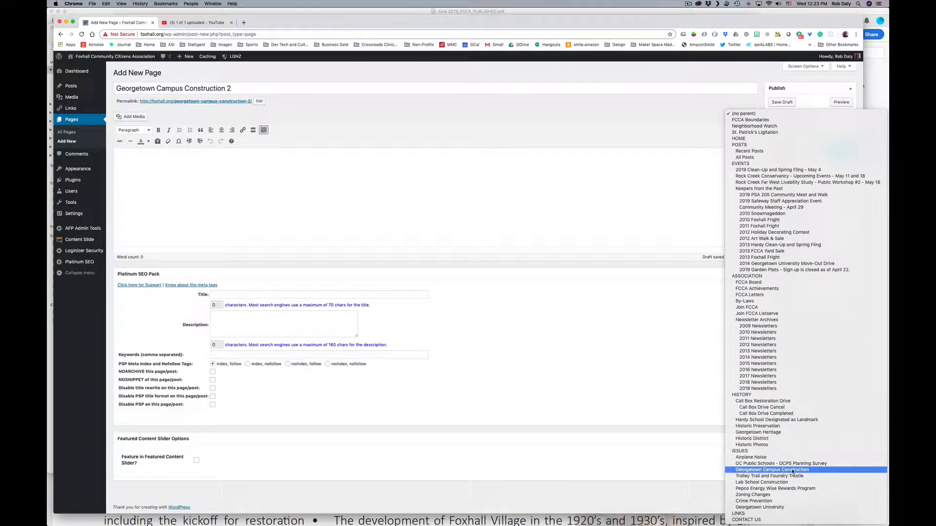
click(755, 450)
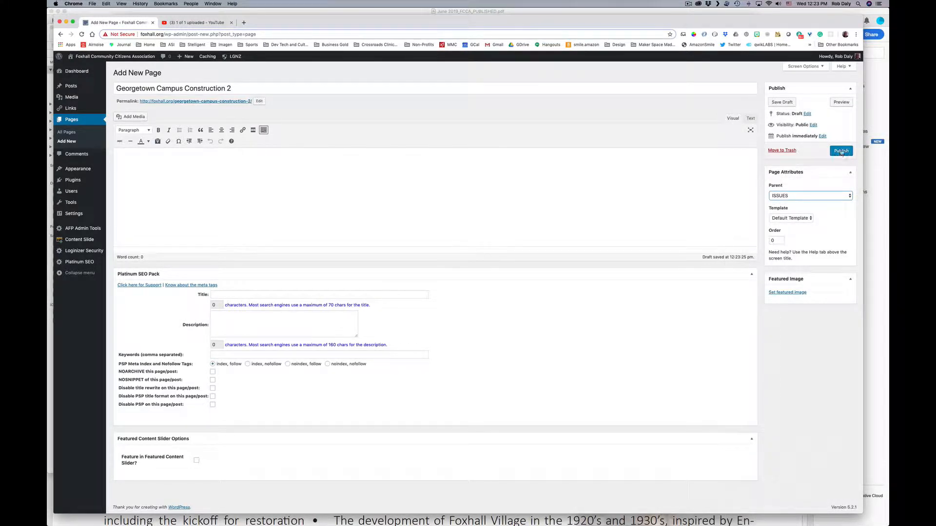
click(781, 102)
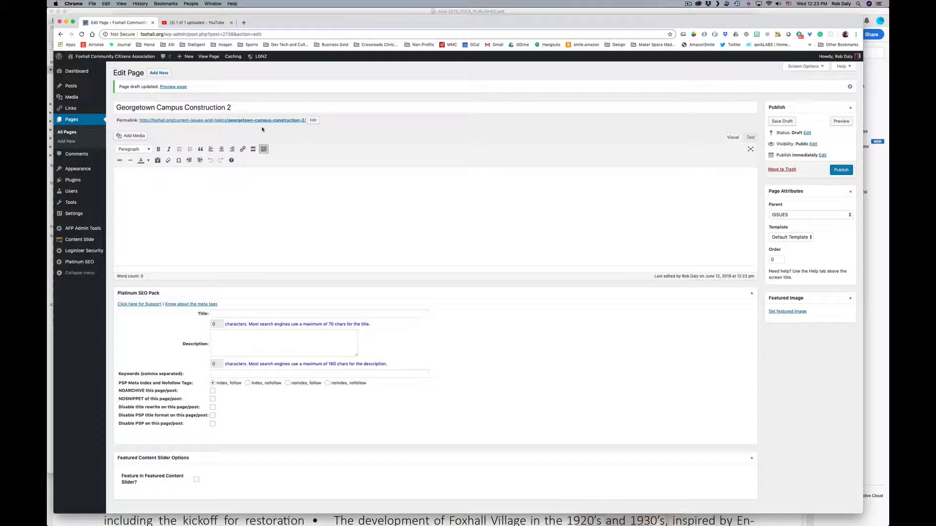
Switch to Mail and copy the June 10, 2019 Neighborhood Update from its heading through the first campus map and the disclaimer below it.
scroll(234, 122, down, 1)
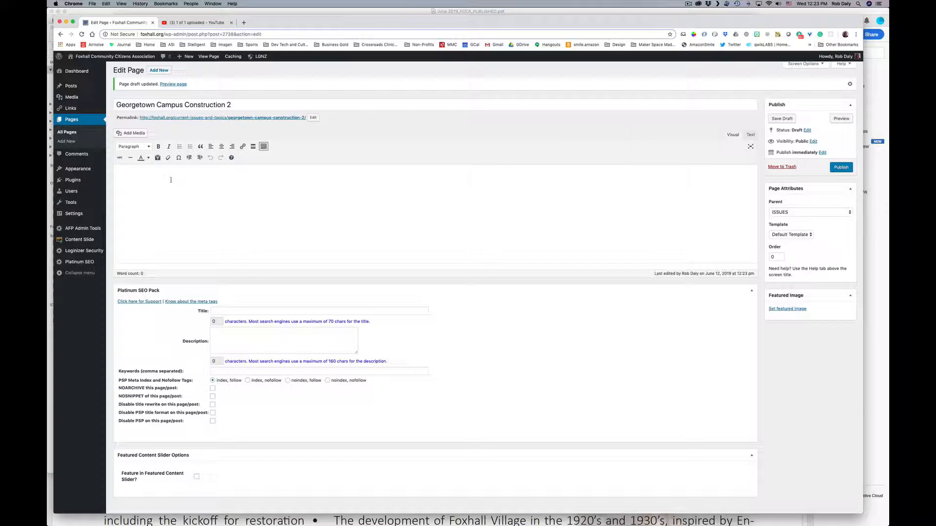
key(super+Tab)
key(super+Tab)
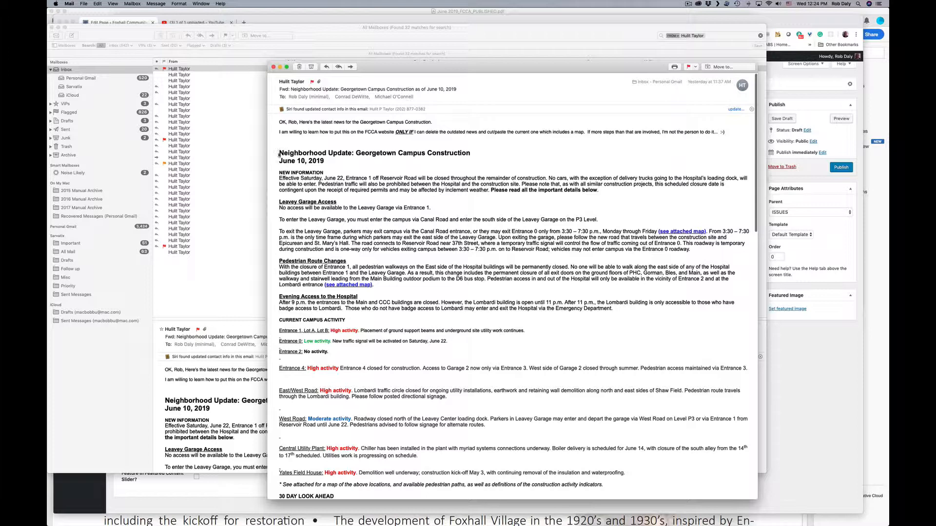
drag(280, 154, 309, 292)
drag(310, 370, 384, 310)
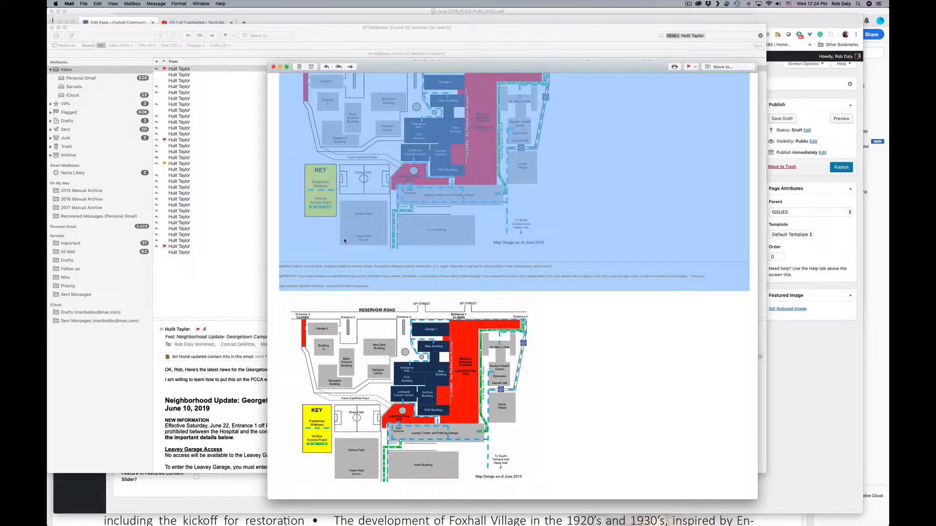
scroll(344, 240, up, 8)
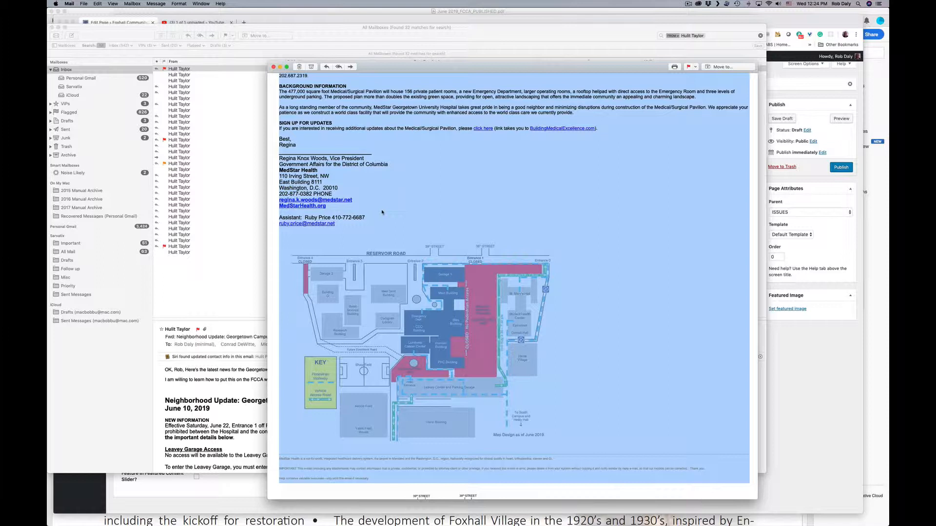
click(98, 4)
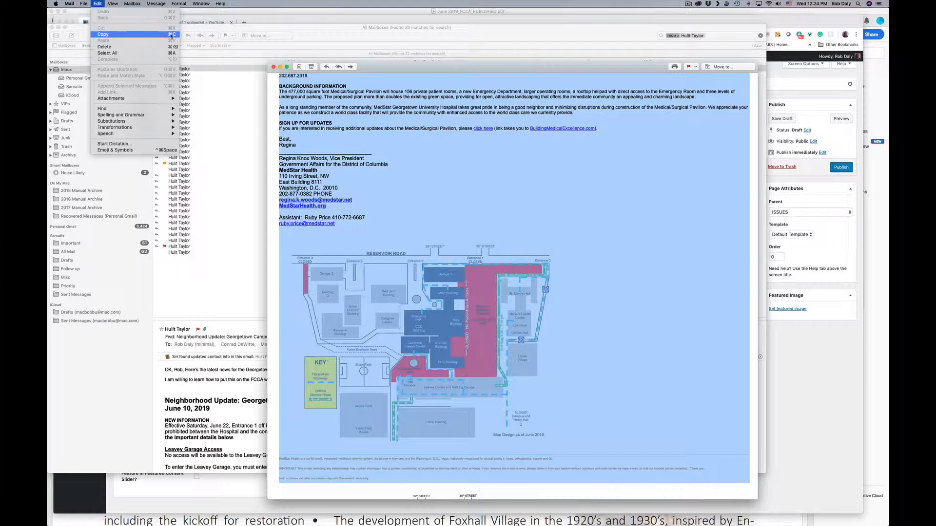
mouse_move(220, 4)
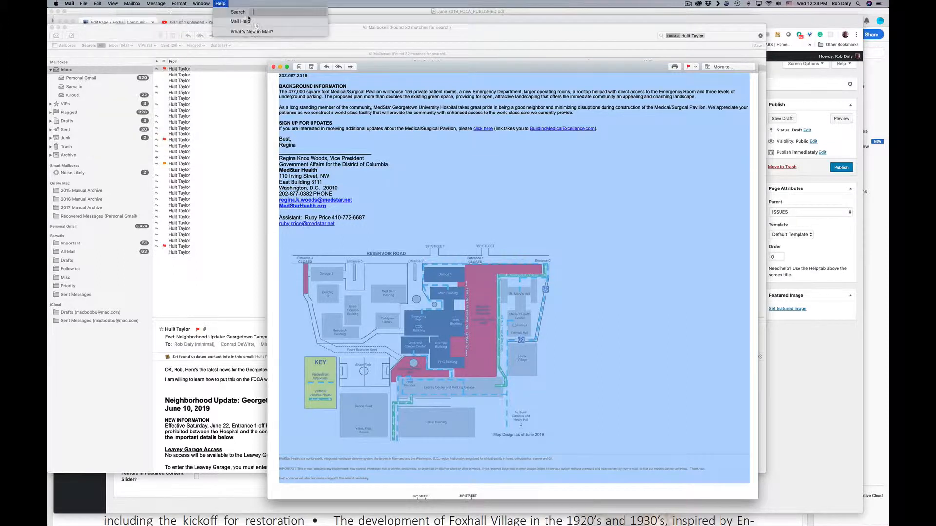
click(371, 69)
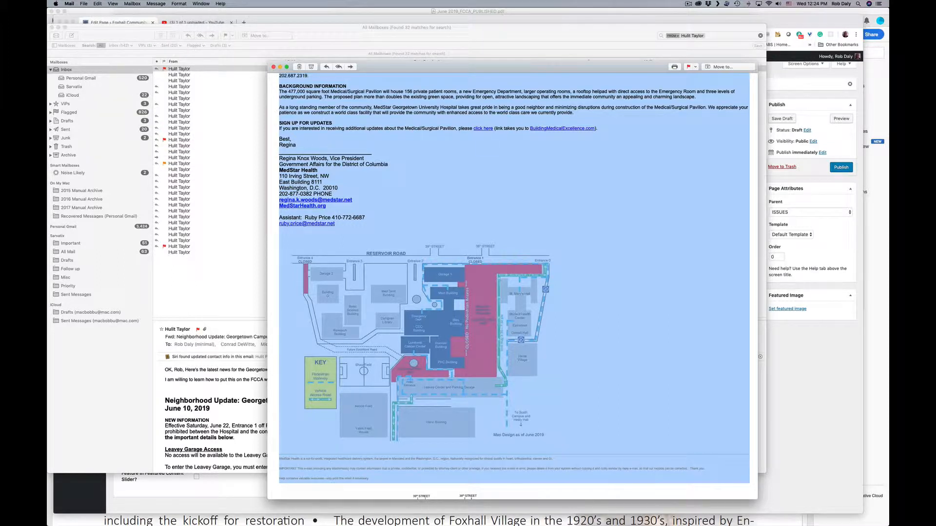
Return to Chrome and paste the copied neighborhood update into the empty body of the draft page.
key(super+Tab)
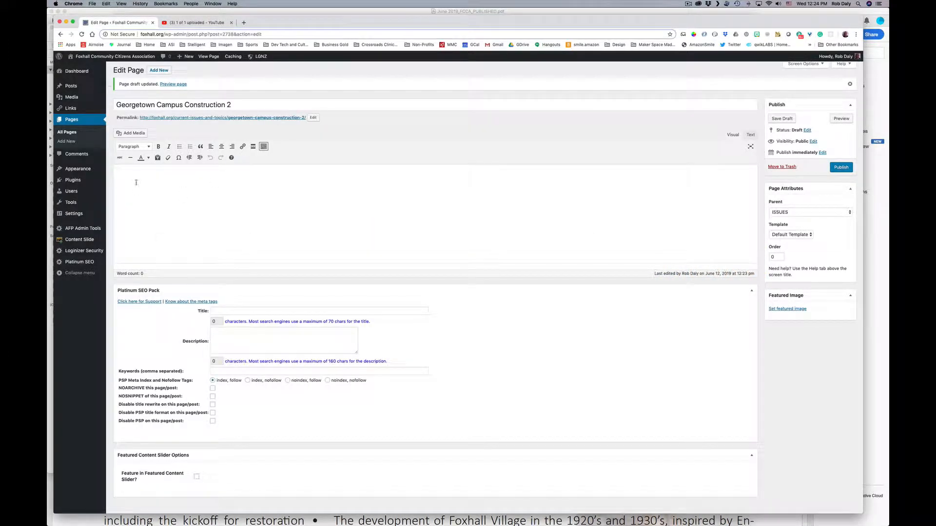
click(133, 177)
click(106, 4)
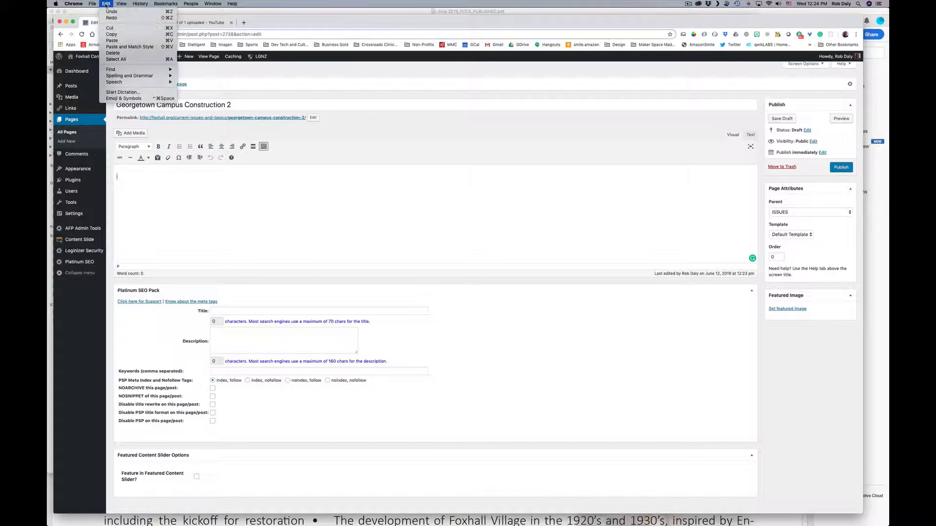
click(120, 42)
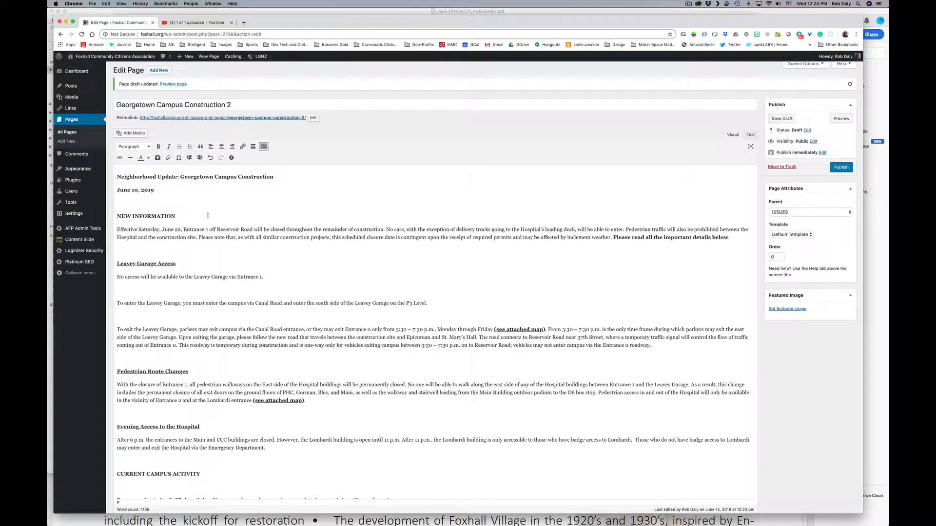
Check whether the "see attached map" text under Pedestrian Route Changes carries a link in the draft page.
scroll(207, 216, down, 5)
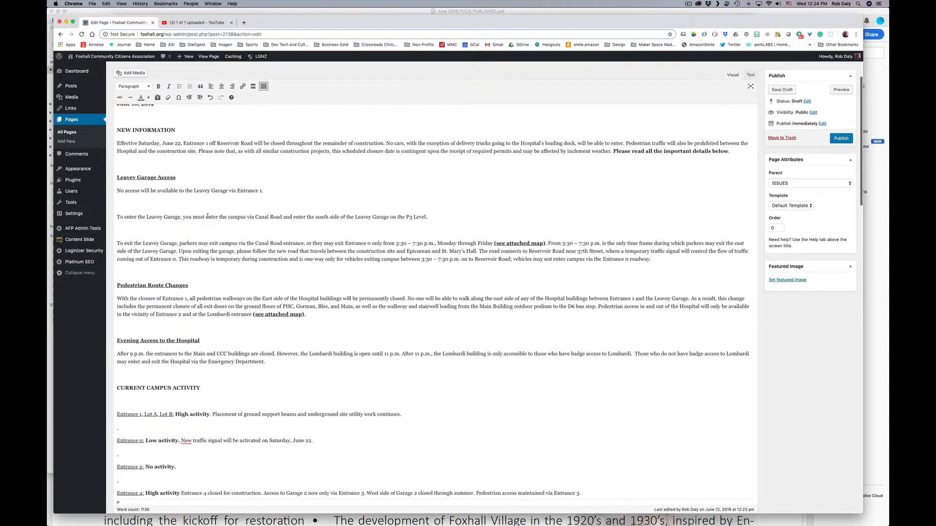
scroll(207, 216, down, 1)
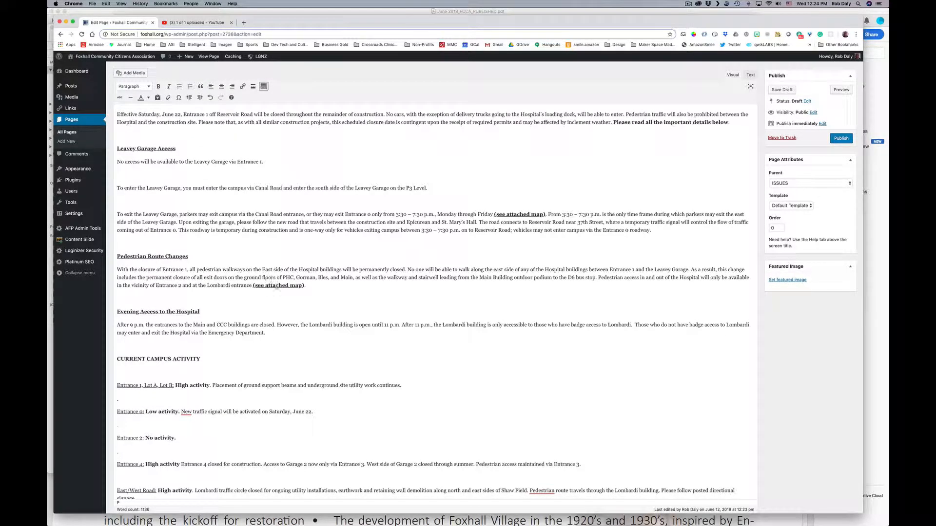
click(269, 286)
right_click(274, 286)
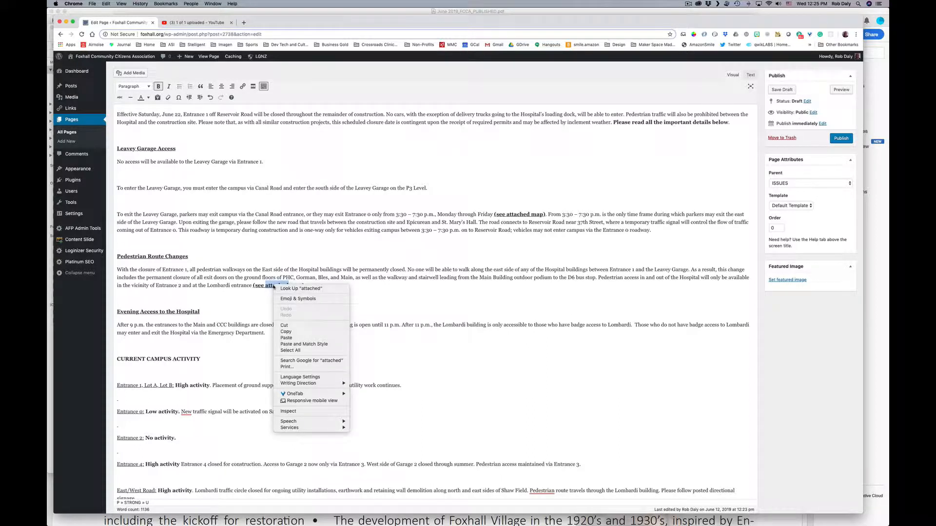
click(263, 287)
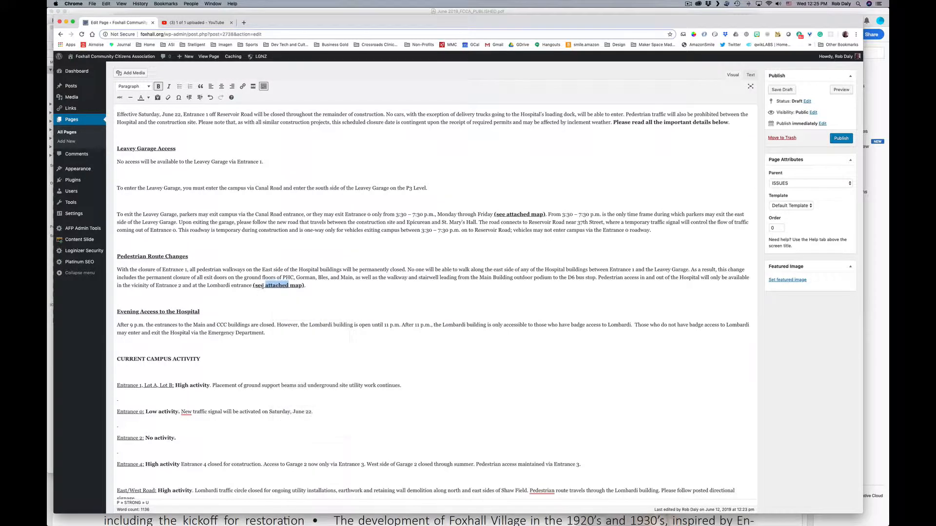
click(263, 287)
Check the e-mail links under CONTACT US and the "click here" and BuildingMedicalExcellence.com links under SIGN UP FOR UPDATES.
scroll(282, 285, down, 10)
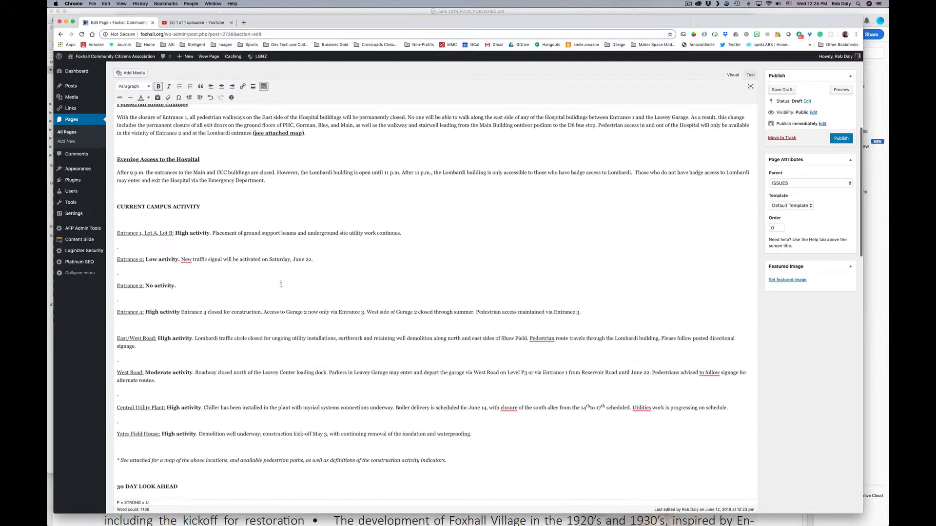
scroll(281, 285, down, 10)
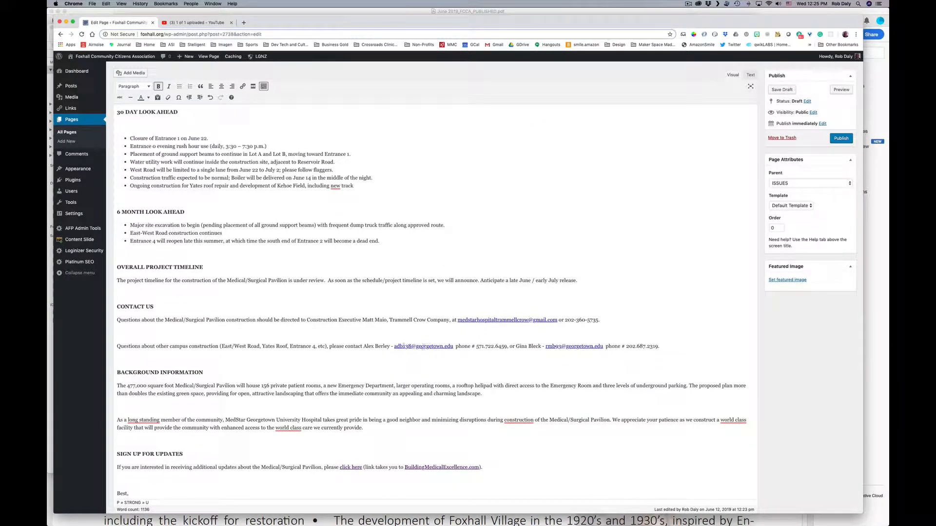
click(432, 347)
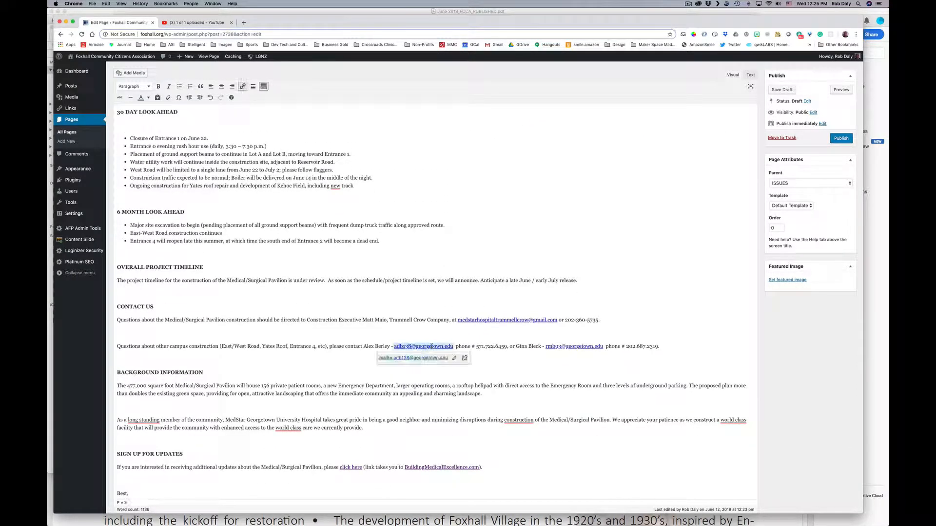
click(430, 331)
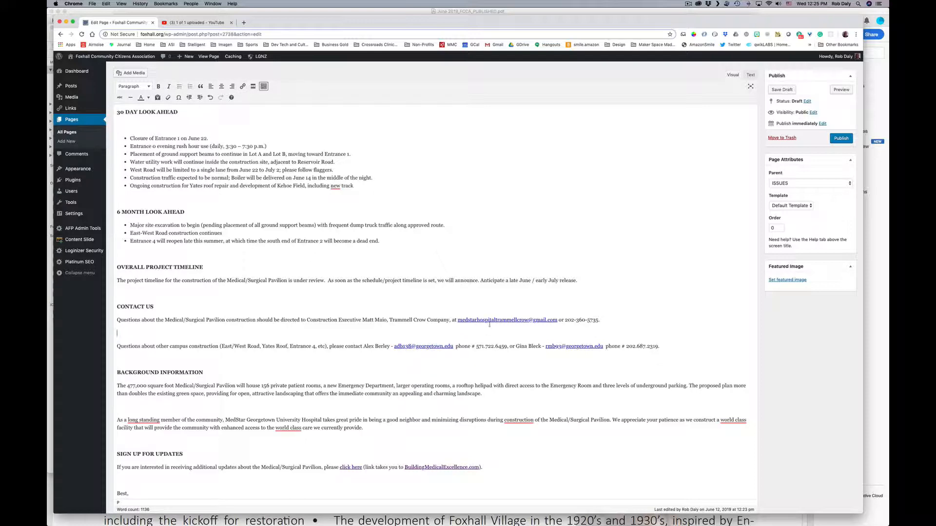
click(492, 321)
click(453, 323)
scroll(476, 352, down, 2)
scroll(477, 351, down, 1)
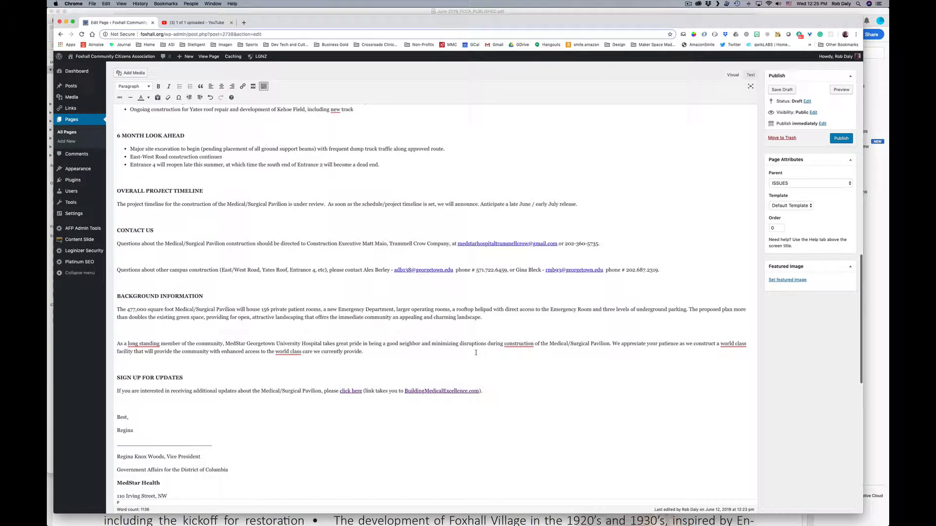
click(435, 389)
click(350, 389)
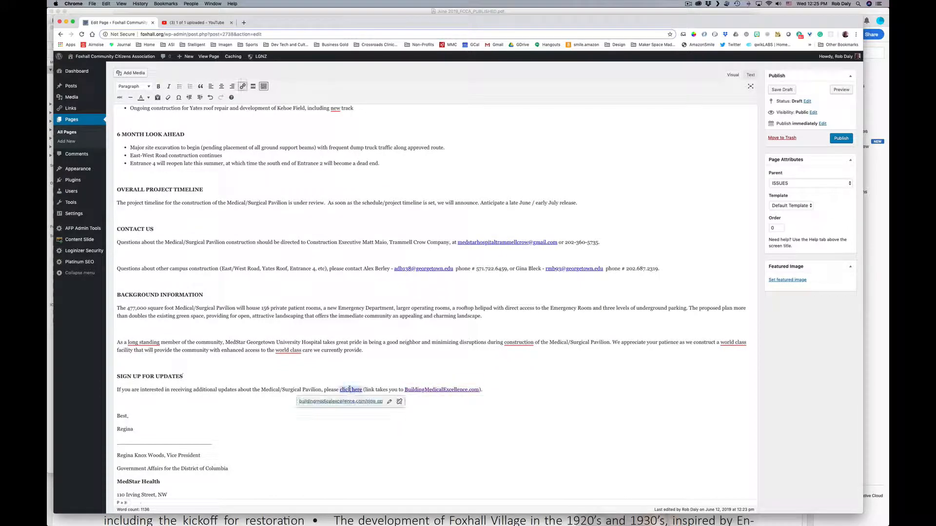
click(352, 374)
Examine the end of the pasted update, from the signature block through the closing disclaimer.
scroll(323, 369, down, 5)
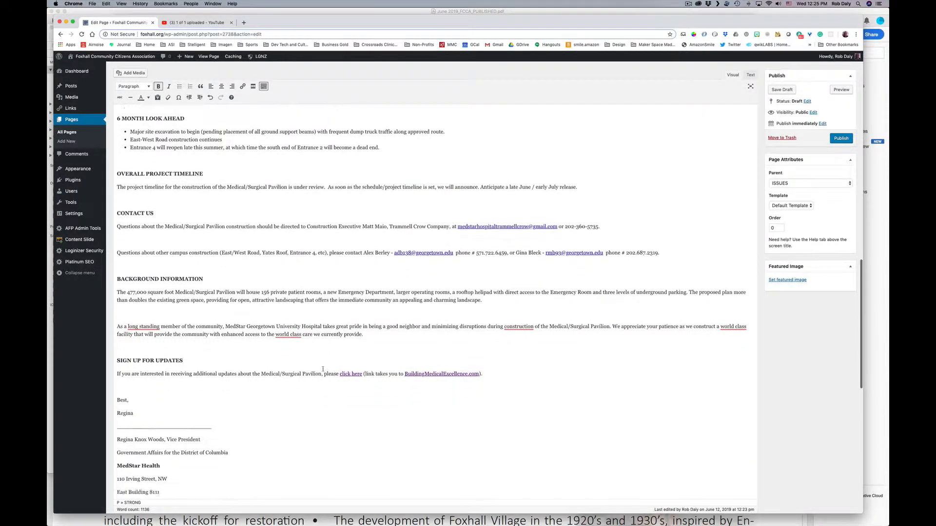
scroll(322, 369, down, 5)
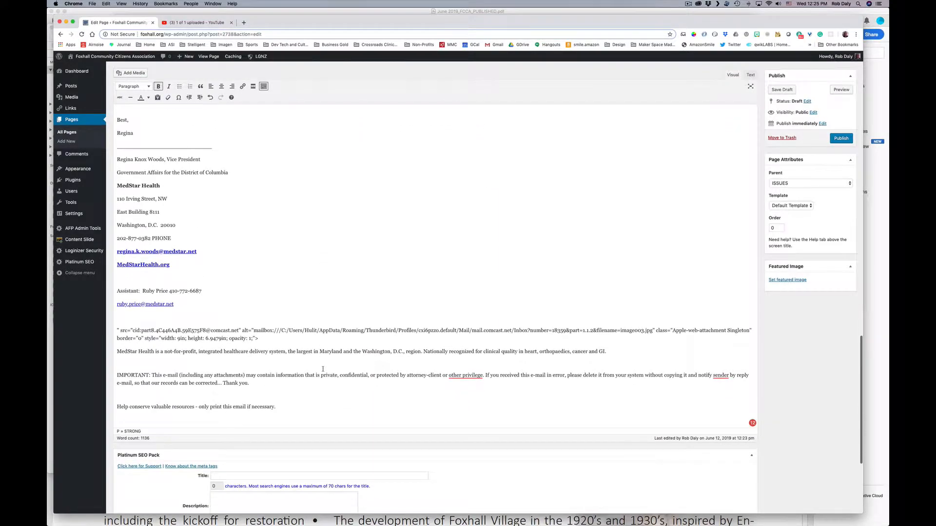
scroll(324, 371, up, 10)
scroll(324, 371, up, 15)
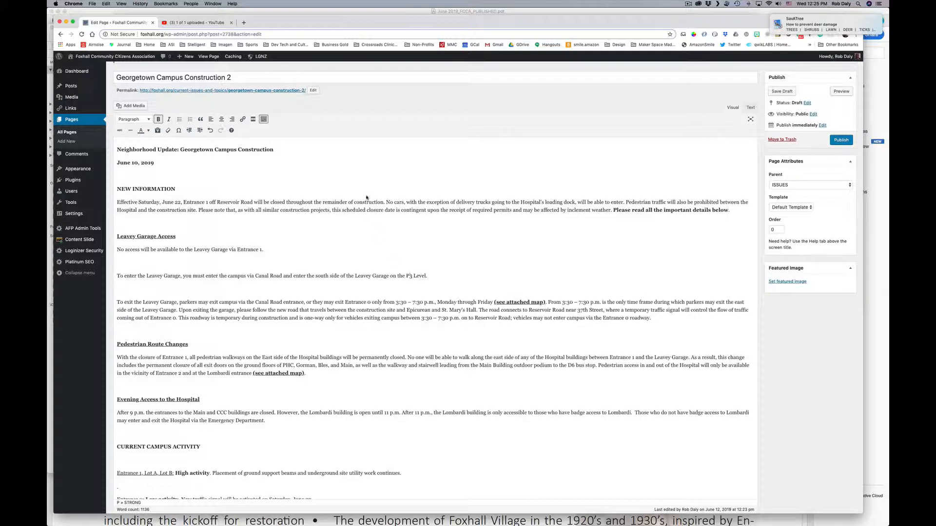
Switch to Mail and check the original email's "see attached map" text and the campus map below the signature.
key(super+Tab)
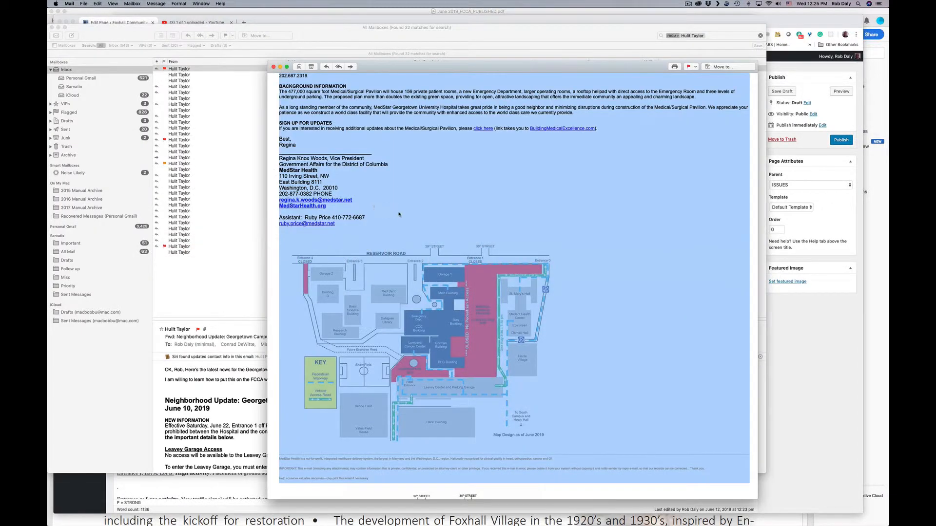
scroll(399, 214, up, 10)
scroll(397, 217, up, 10)
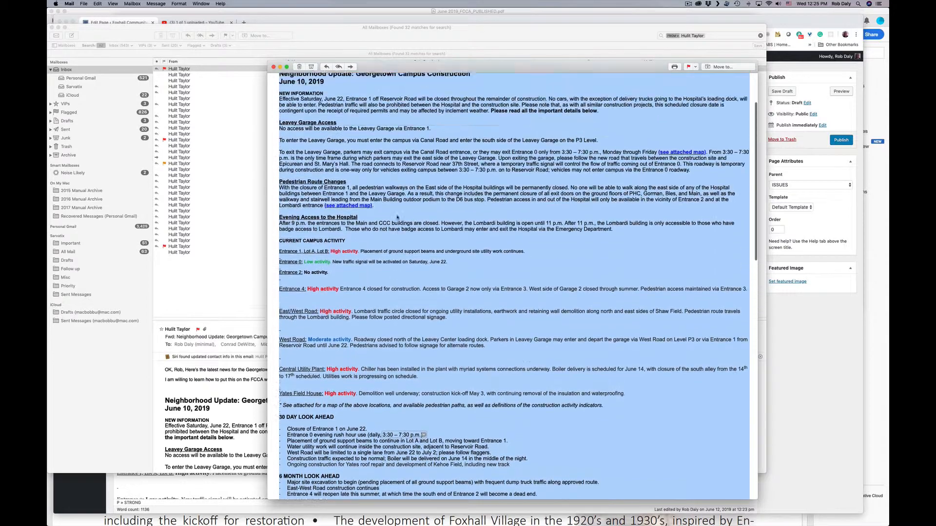
click(394, 218)
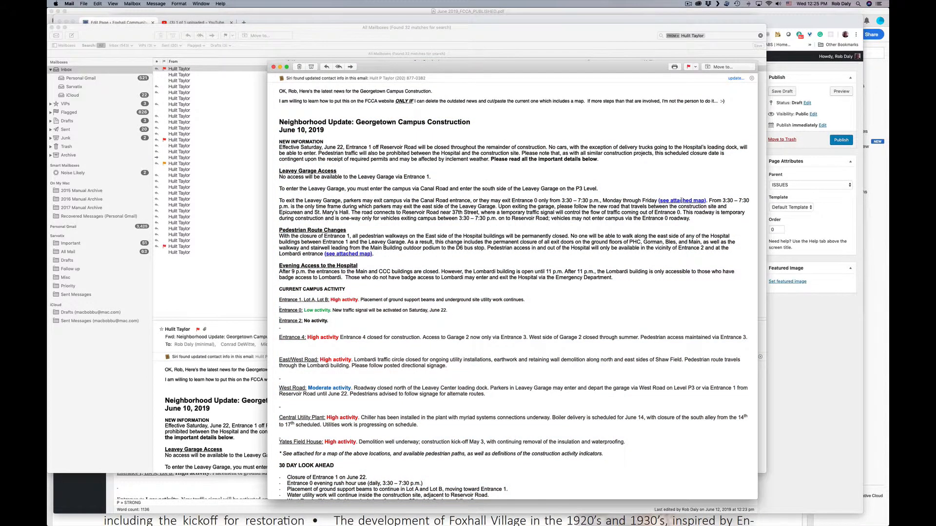
right_click(682, 200)
click(670, 201)
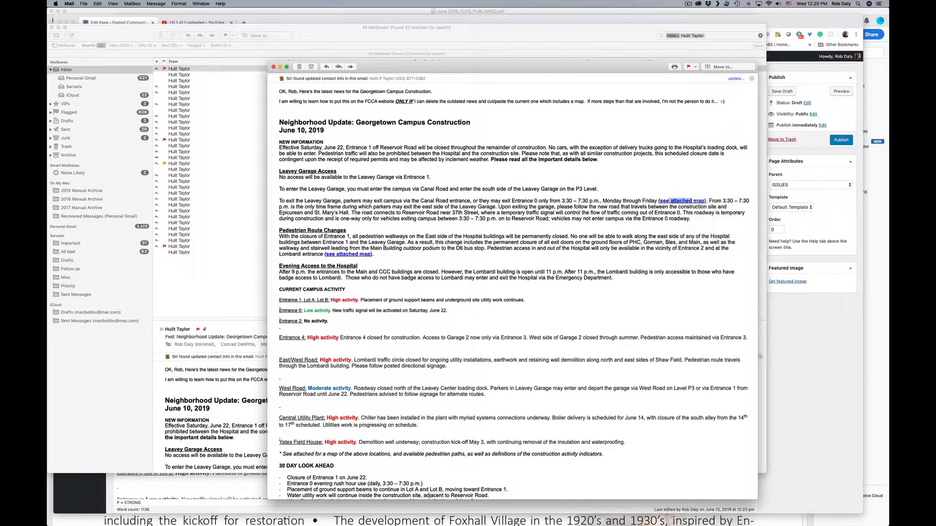
click(669, 201)
scroll(341, 254, down, 15)
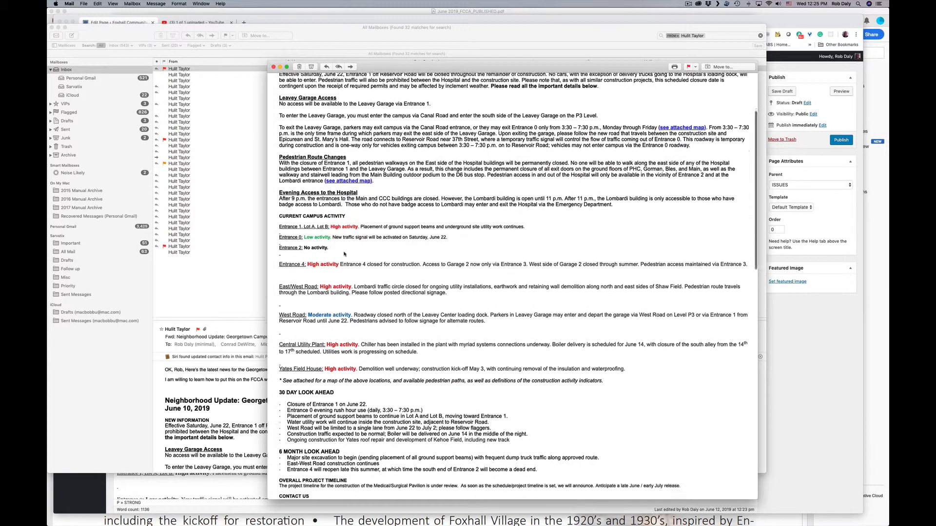
scroll(344, 253, up, 3)
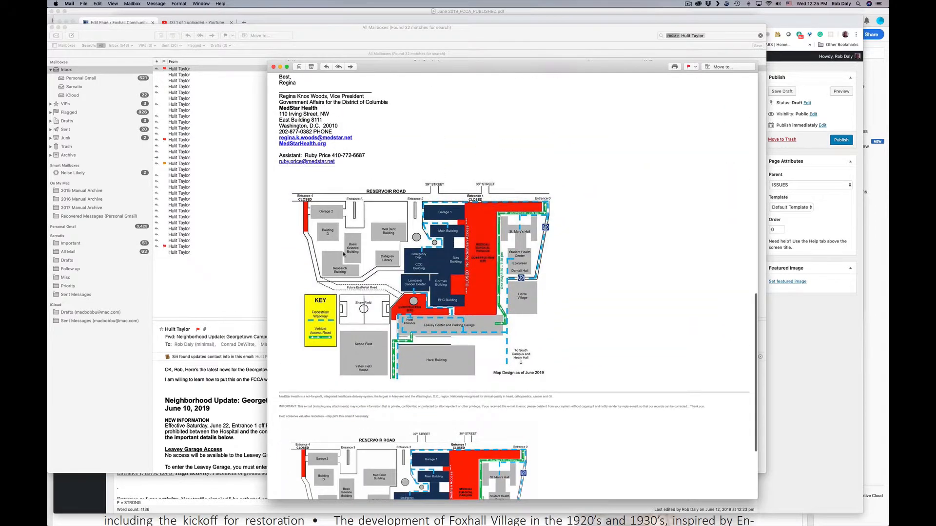
Return to Chrome and examine the spot below the draft's signature block where the campus map belongs.
key(super+Tab)
scroll(298, 249, down, 20)
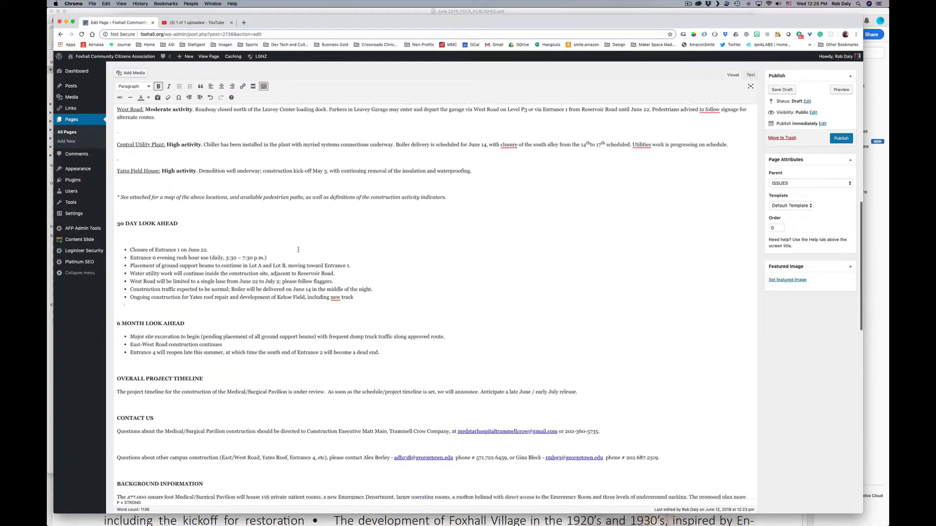
scroll(298, 250, down, 15)
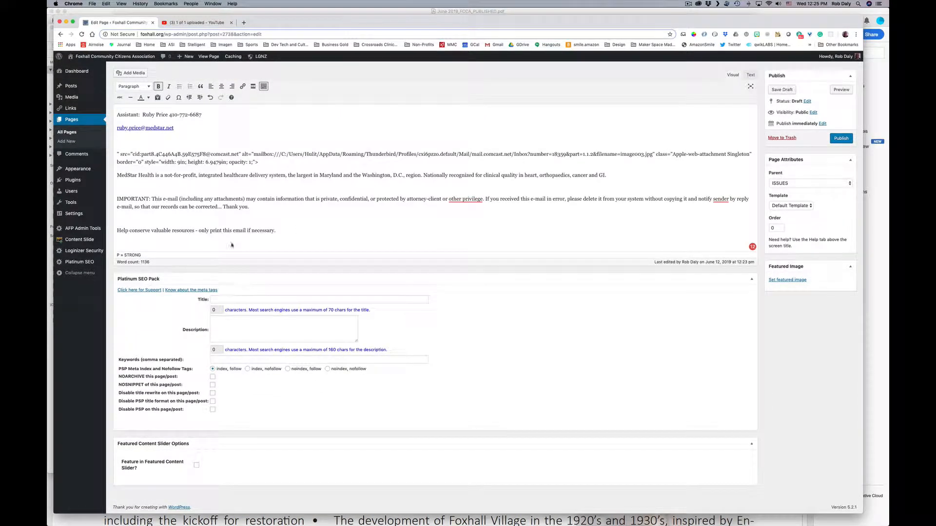
scroll(256, 223, up, 2)
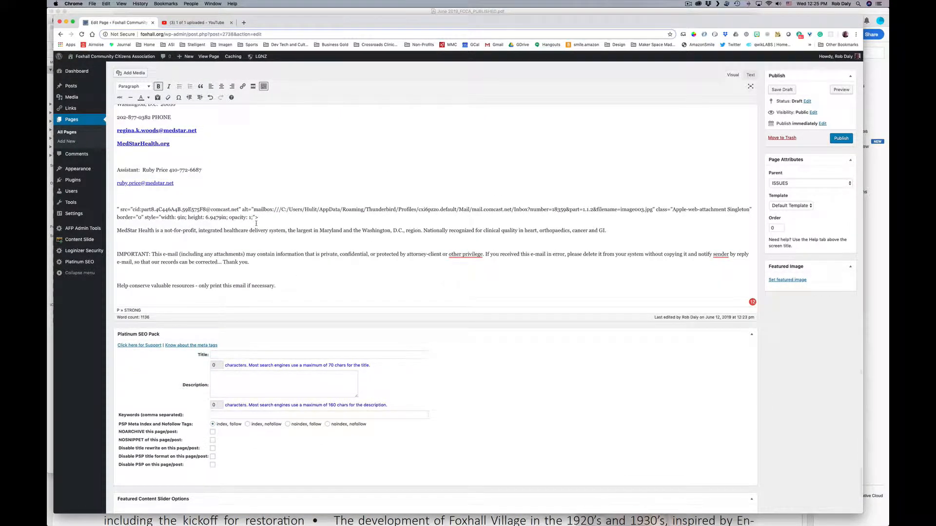
scroll(256, 223, up, 3)
scroll(256, 223, up, 1)
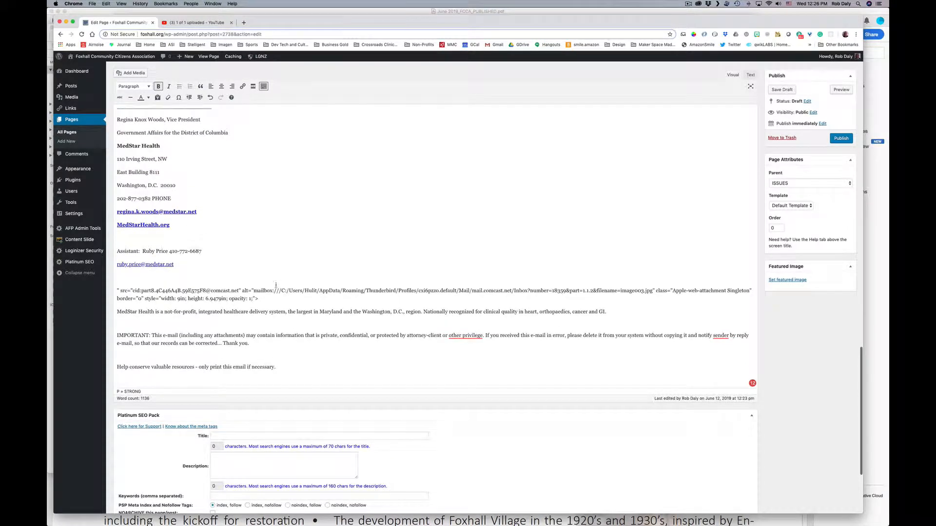
Review the page body and inspect the grammar suggestions for the underlined words in the BACKGROUND INFORMATION section.
scroll(213, 190, up, 15)
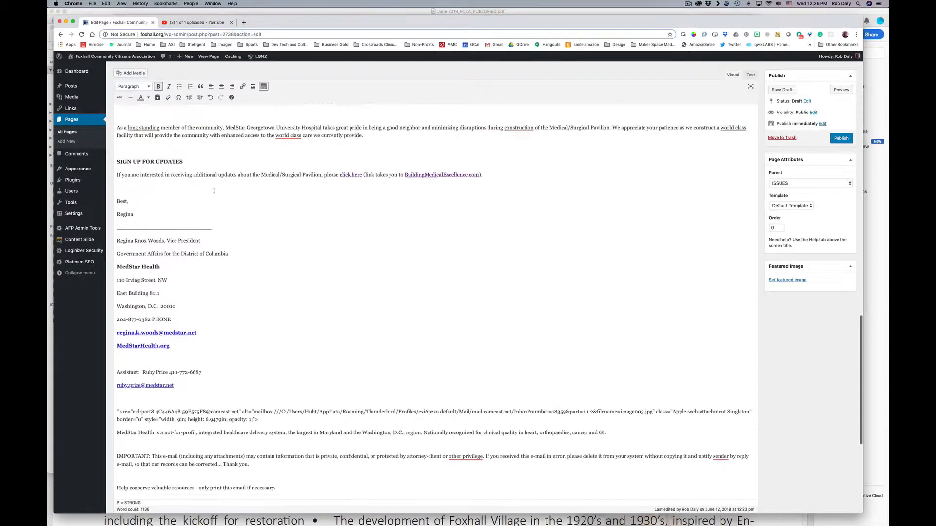
scroll(214, 190, up, 10)
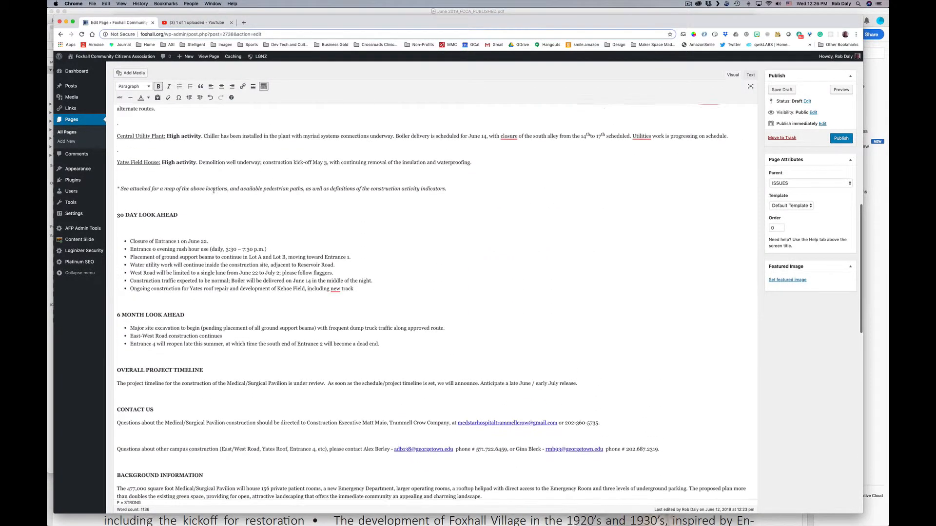
scroll(168, 265, up, 3)
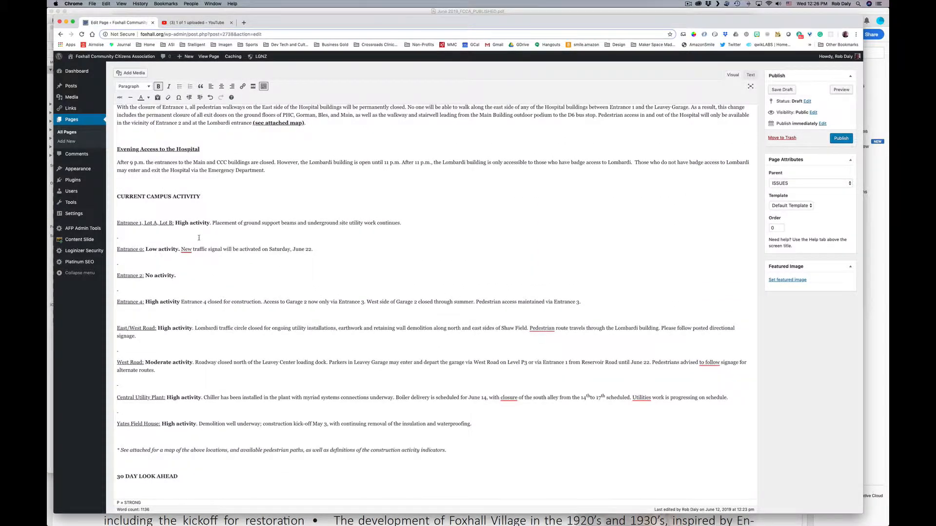
scroll(199, 237, up, 4)
scroll(211, 234, down, 11)
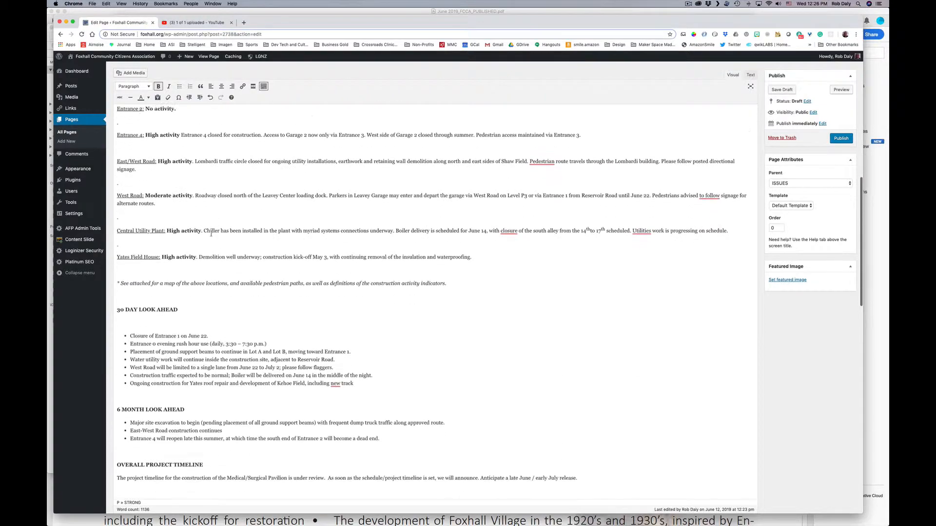
scroll(211, 234, down, 12)
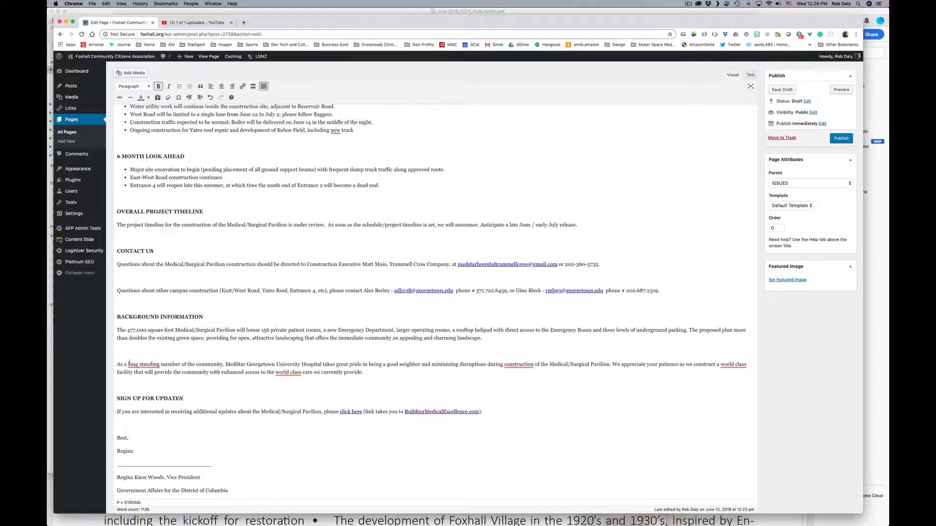
mouse_move(130, 363)
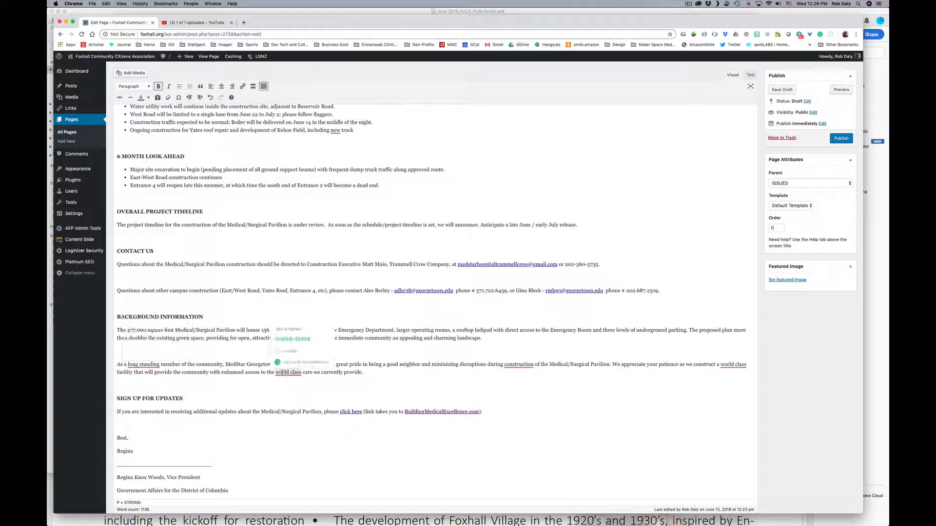
mouse_move(299, 372)
mouse_move(514, 365)
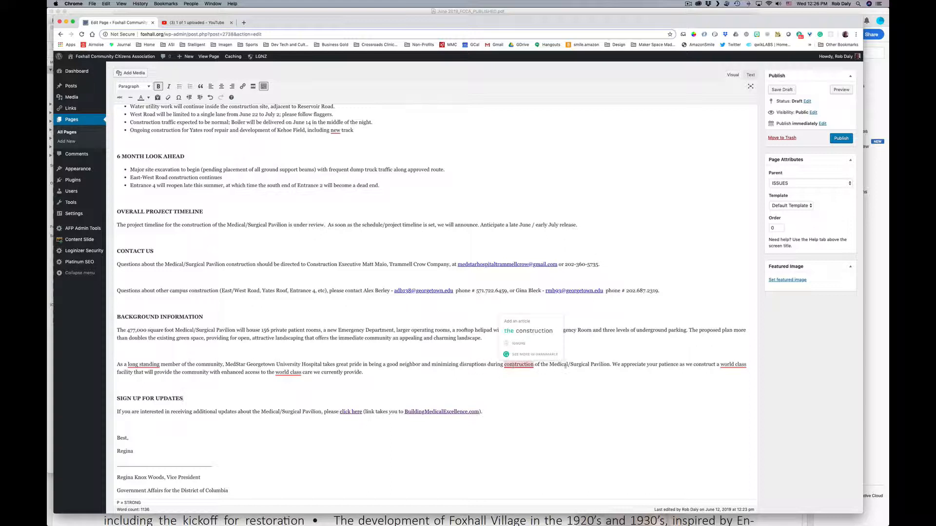
mouse_move(727, 364)
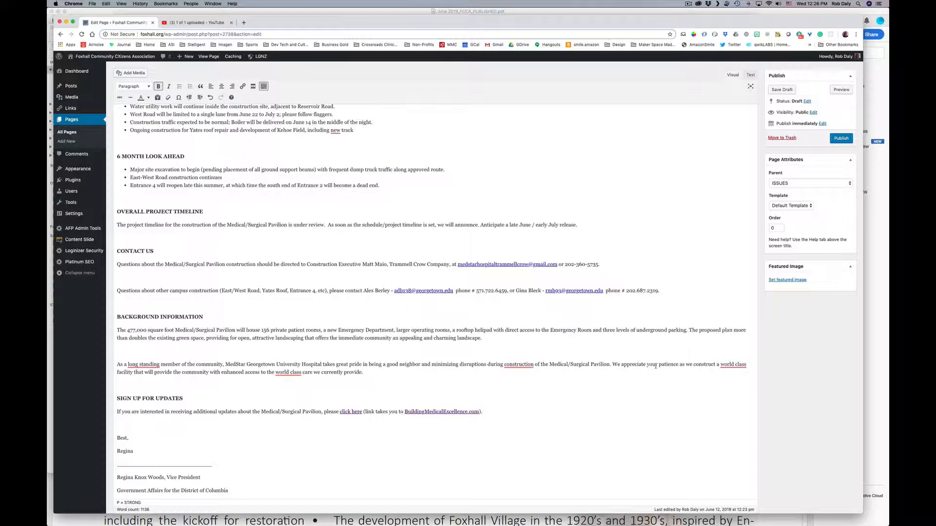
Inspect the grammar suggestions for "new" under 30 DAY LOOK AHEAD and "Pedestrian" in the East/West Road entry.
scroll(373, 310, up, 5)
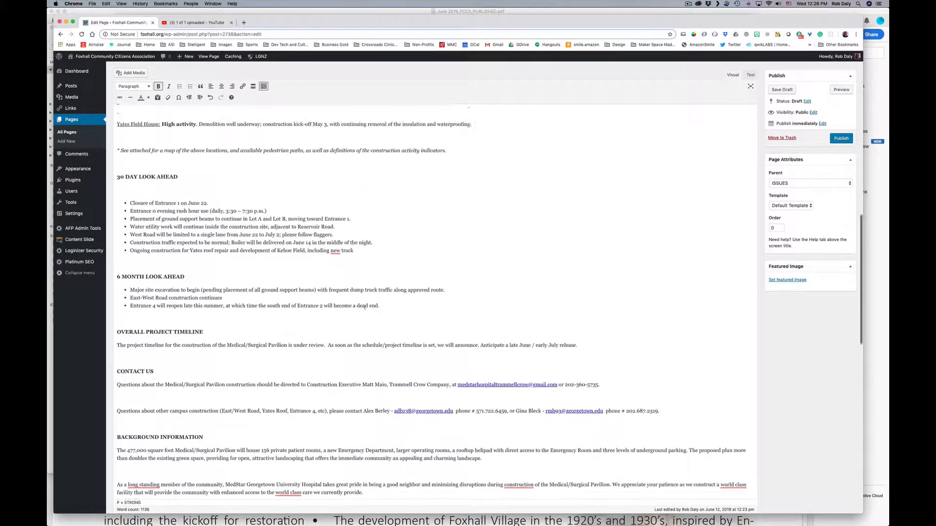
mouse_move(333, 273)
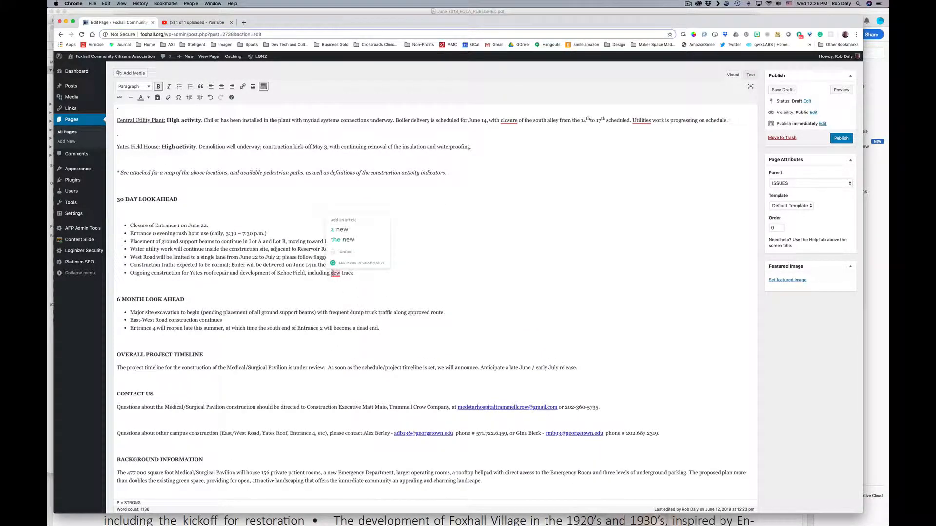
scroll(301, 282, up, 6)
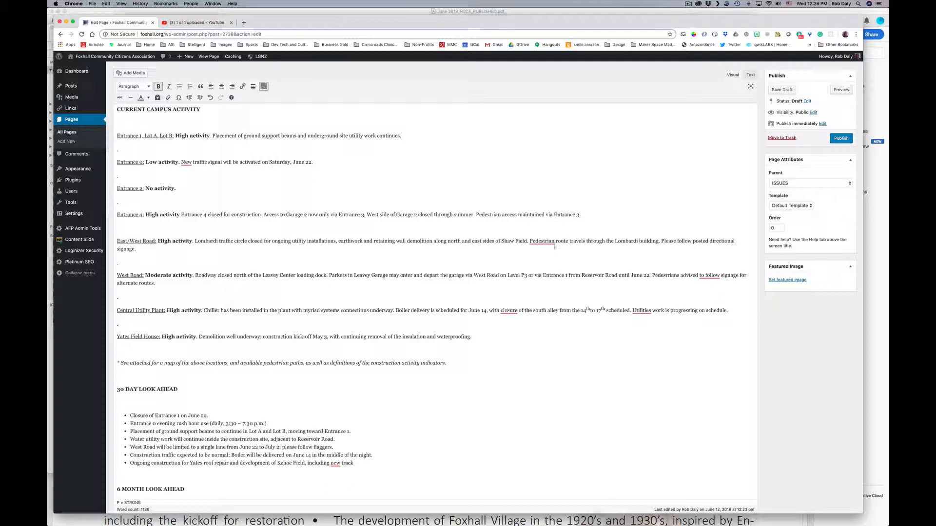
mouse_move(535, 241)
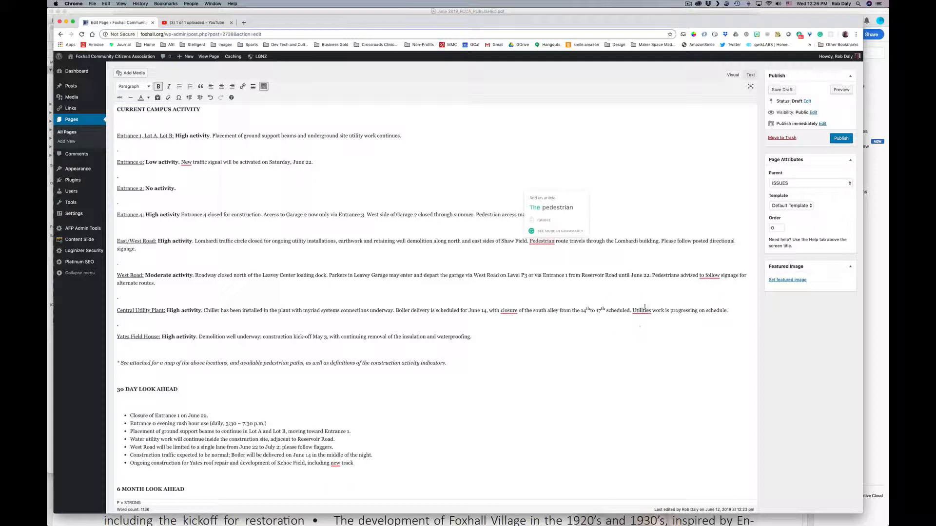
Inspect the grammar suggestions for "Utilities" in the Central Utility Plant entry and "to follow" in the West Road entry.
mouse_move(638, 310)
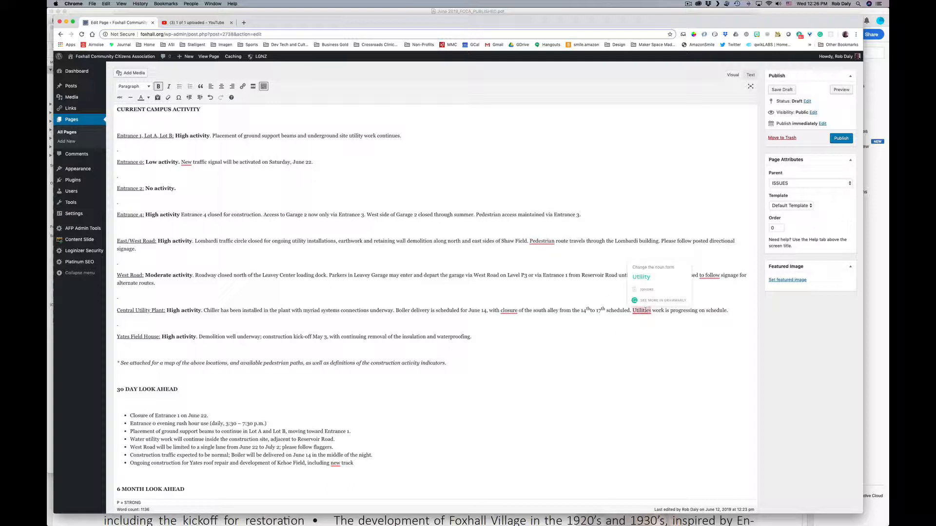
mouse_move(705, 276)
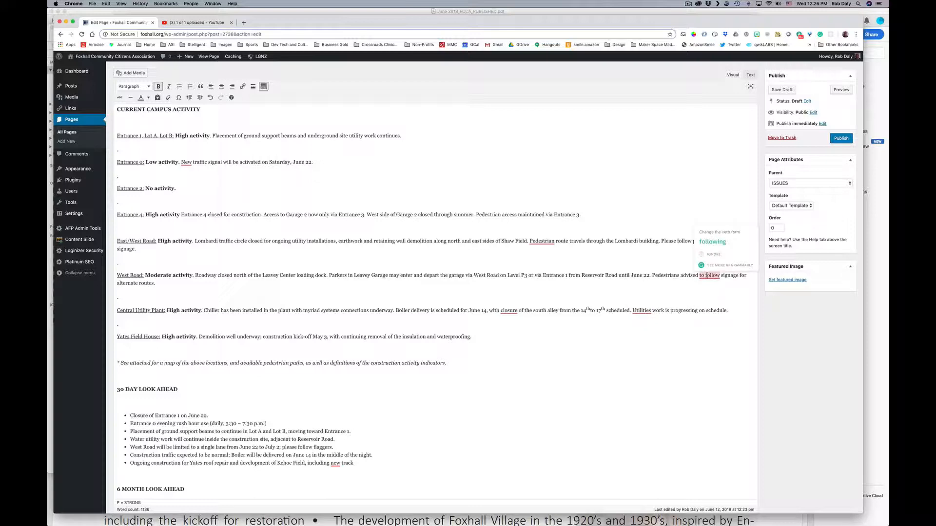
scroll(588, 301, up, 5)
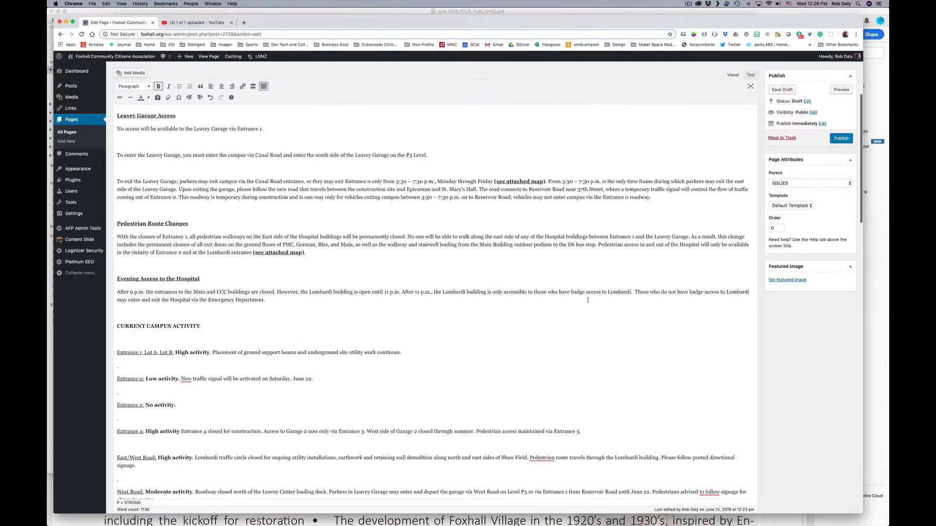
scroll(588, 300, down, 3)
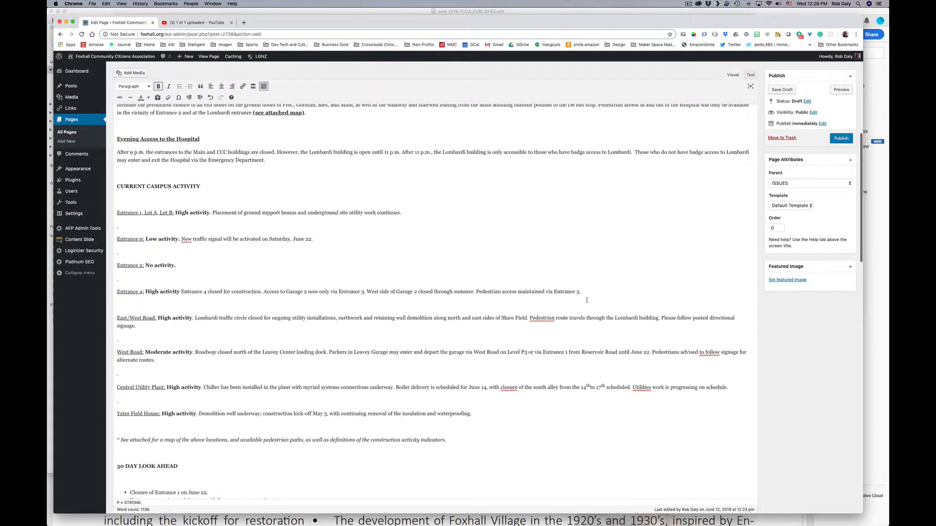
Review the draft's sections through the signature block, the stray image code and the closing disclaimer.
scroll(587, 300, down, 15)
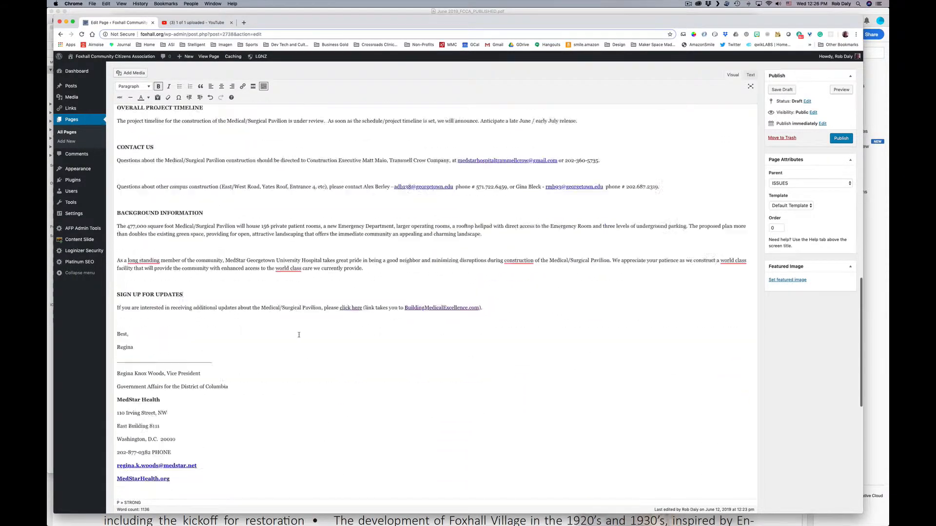
scroll(299, 335, down, 5)
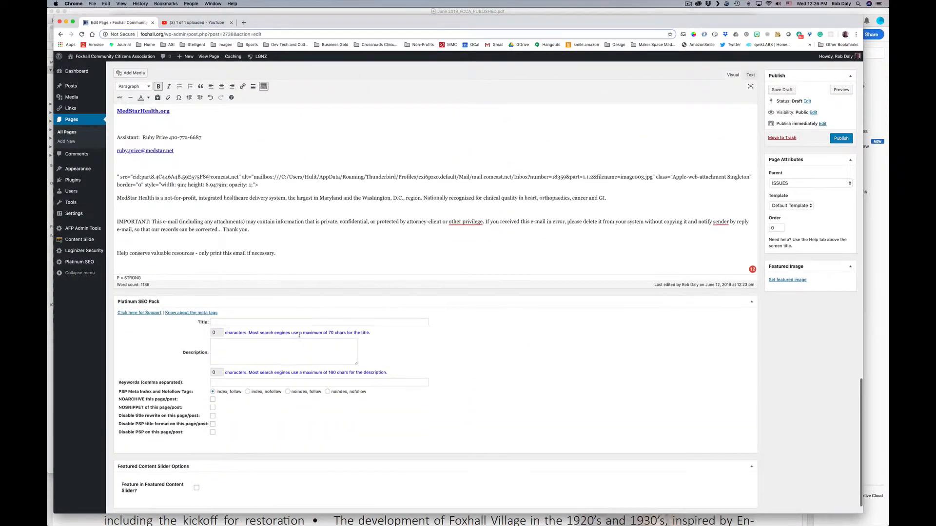
scroll(299, 335, up, 3)
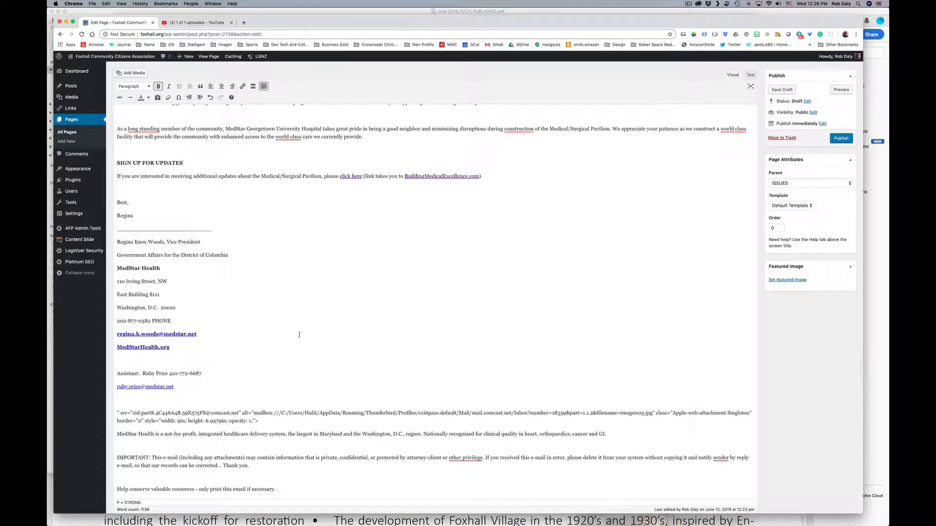
scroll(299, 334, up, 2)
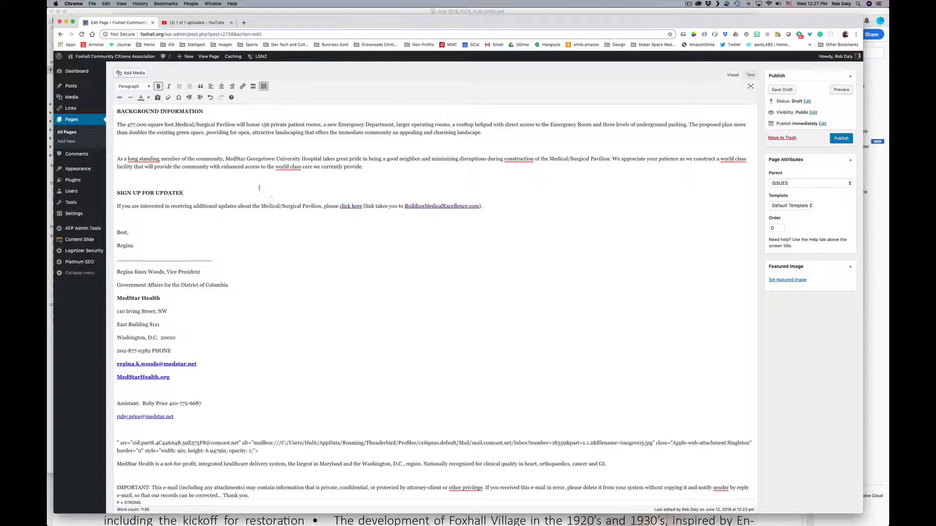
scroll(188, 185, up, 15)
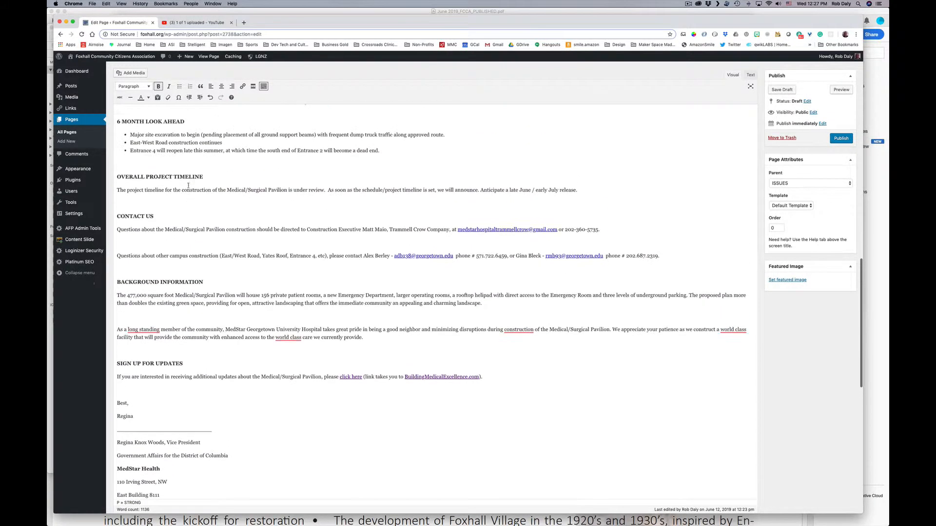
scroll(229, 280, up, 2)
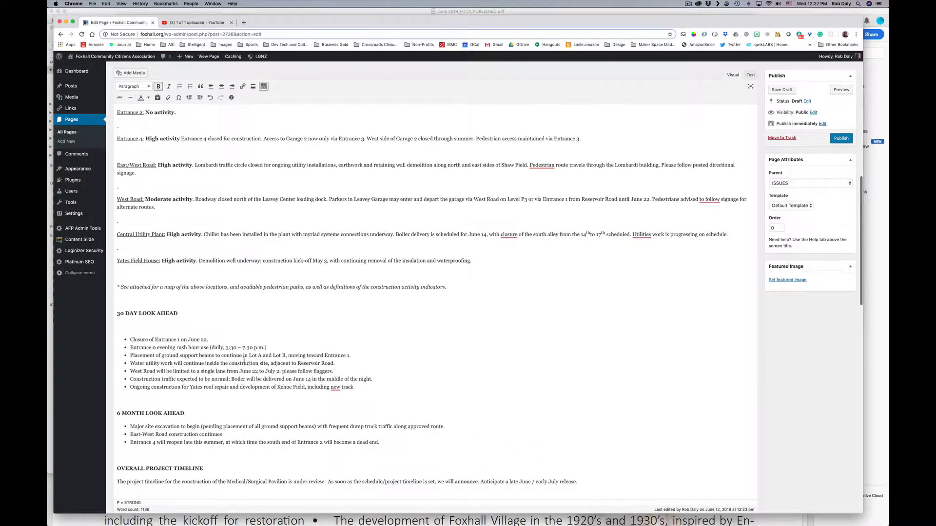
scroll(357, 262, up, 6)
scroll(357, 261, down, 20)
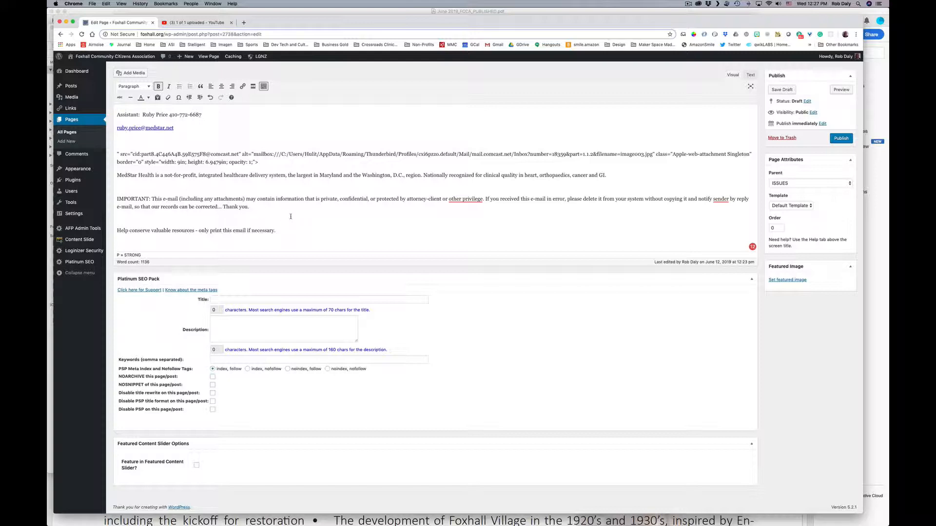
Switch to Mail and save the campus map below the signature to Downloads as "Georgetown Campus Construction Map as of 2019-06.jpg".
key(super+Tab)
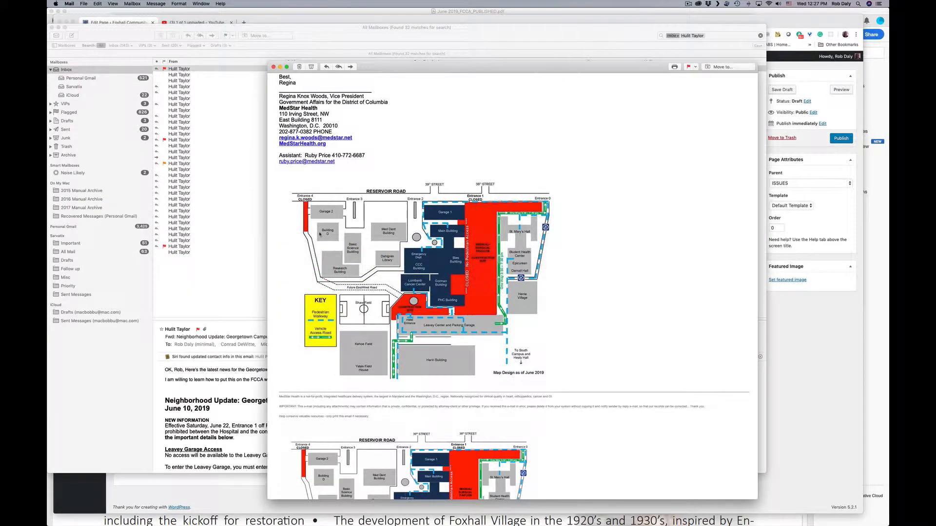
click(388, 249)
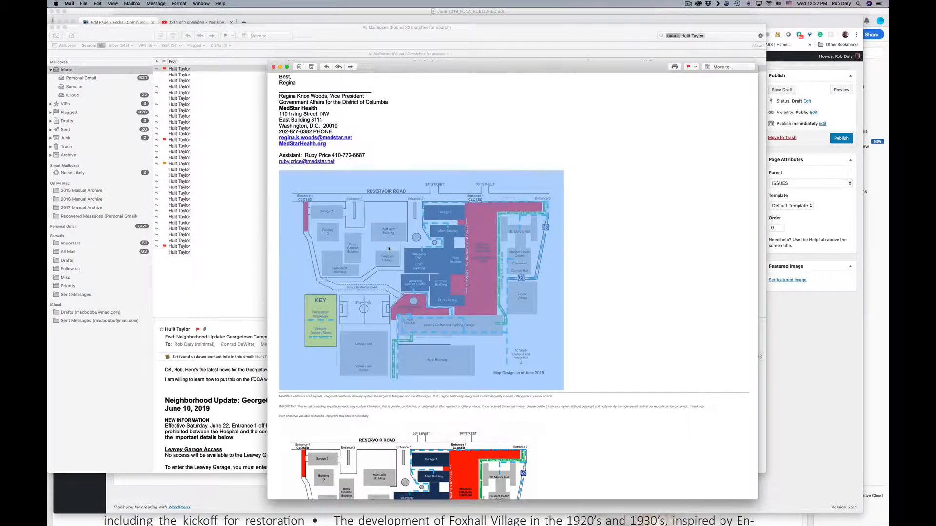
right_click(389, 249)
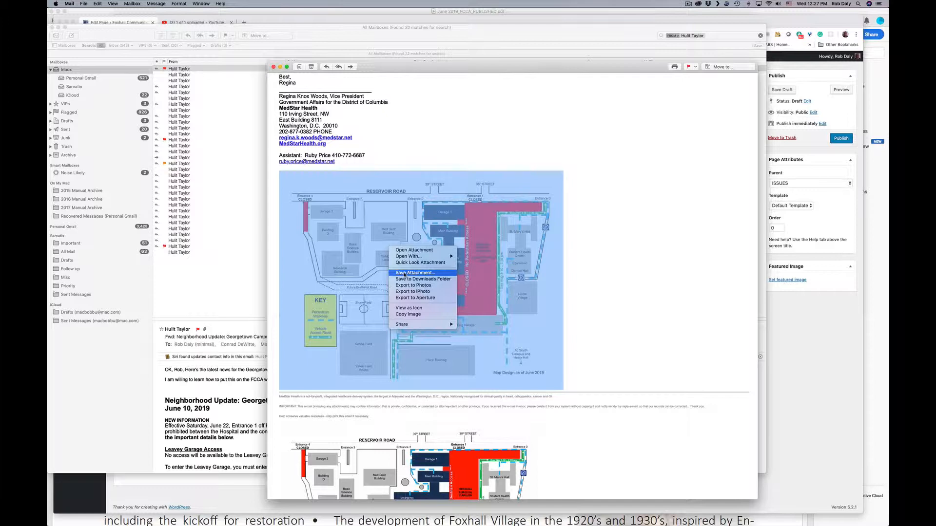
click(404, 274)
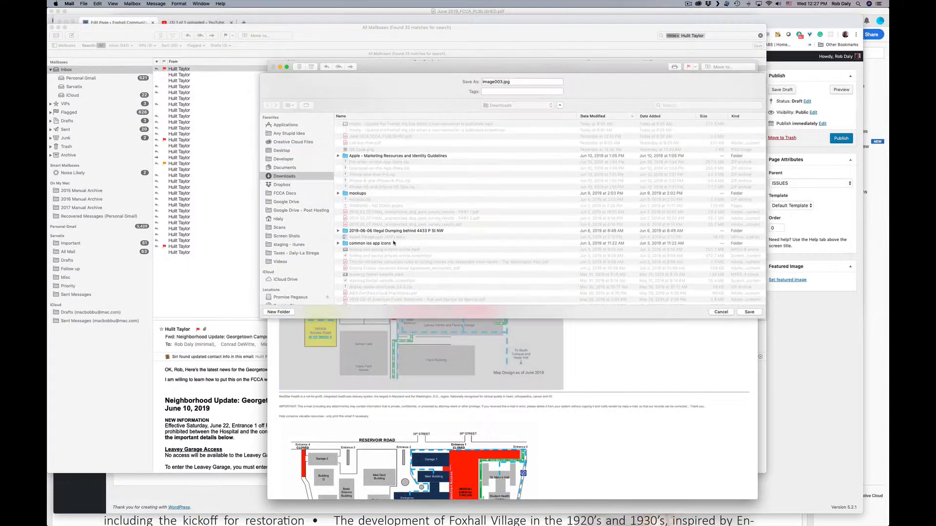
click(503, 82)
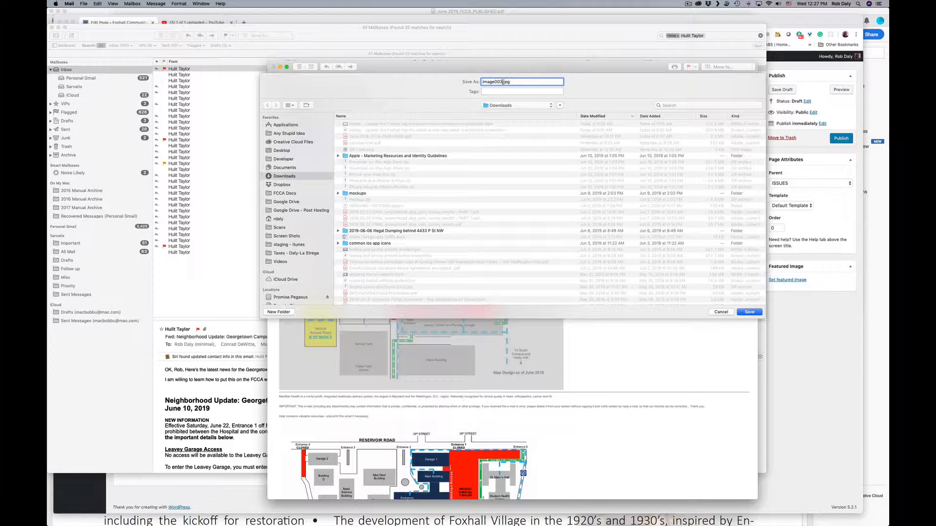
drag(503, 81, 457, 82)
text(Ge)
text(orgetown C)
text(ampus Co)
text(ruction Map)
text( as of )
text(2019-06)
click(751, 313)
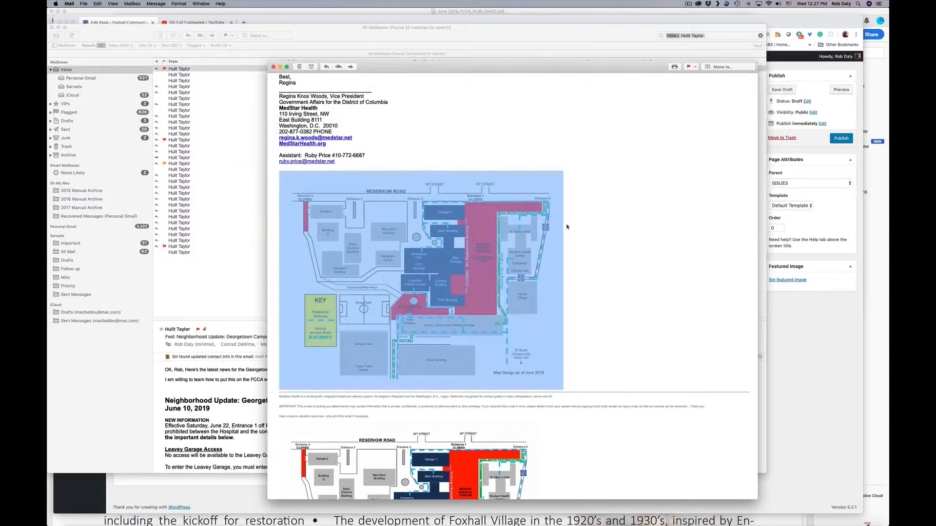
Return to Chrome and add an empty line between the assistant's e-mail link and the stray image code.
key(super+Tab)
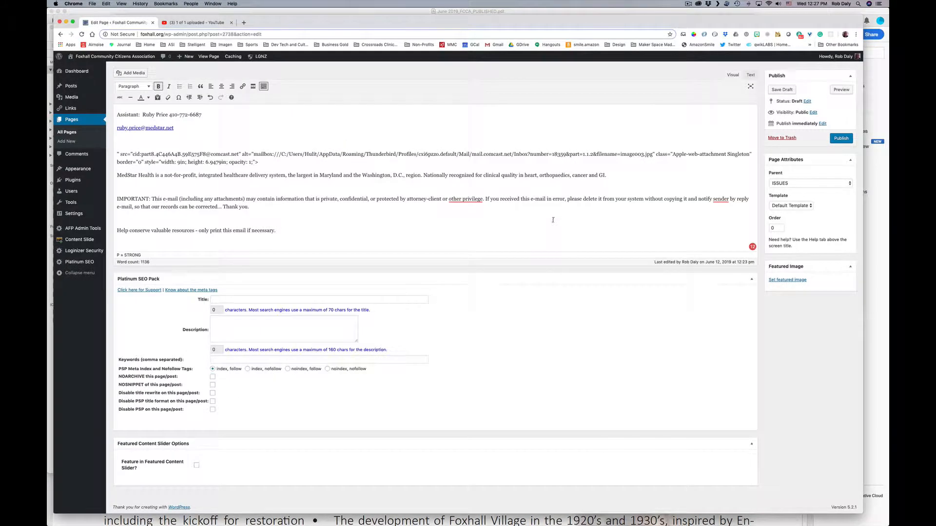
scroll(321, 213, up, 2)
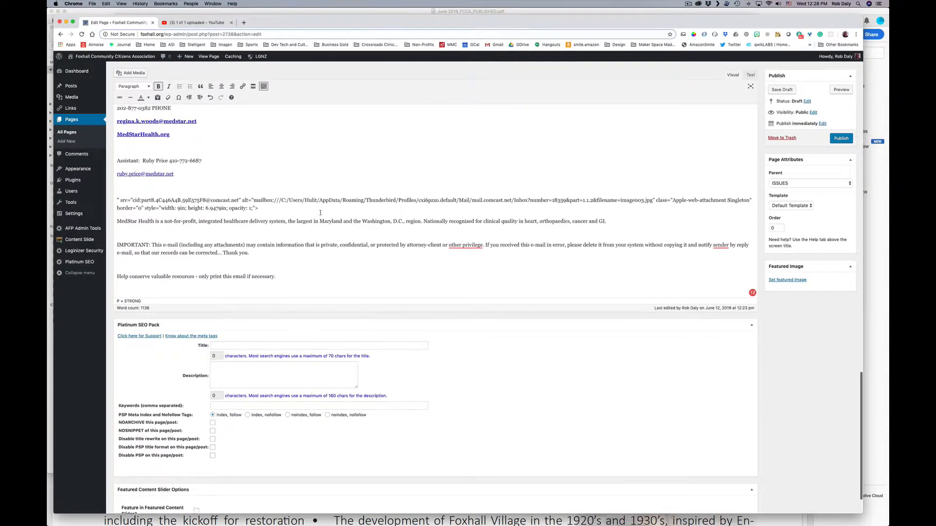
scroll(321, 213, down, 3)
scroll(321, 213, up, 5)
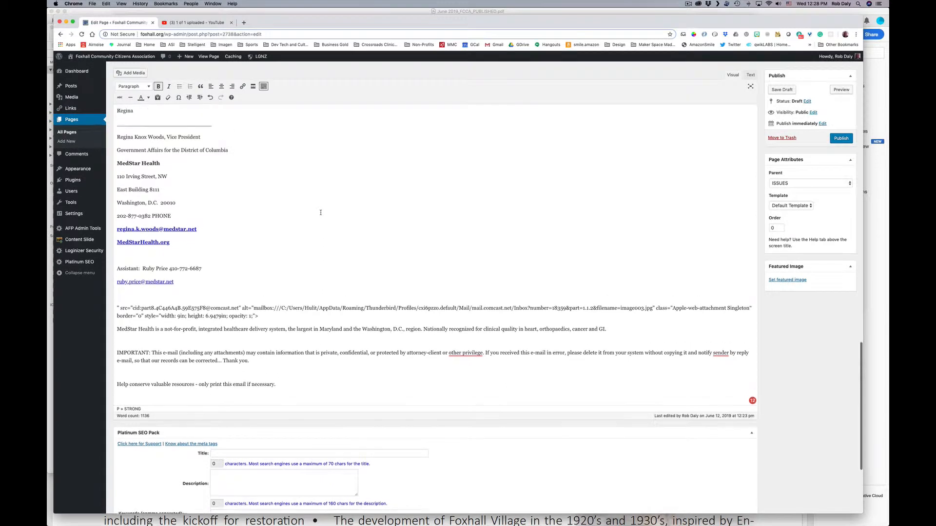
click(135, 297)
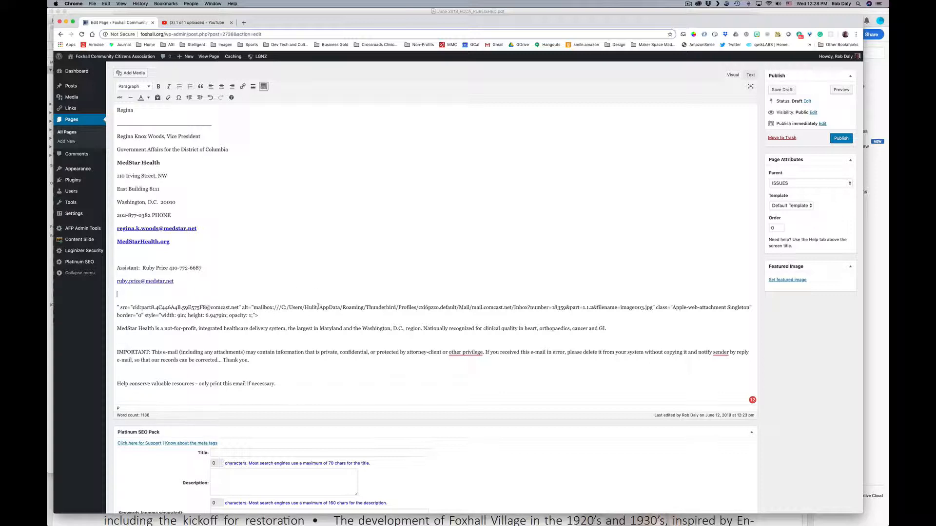
key(Return)
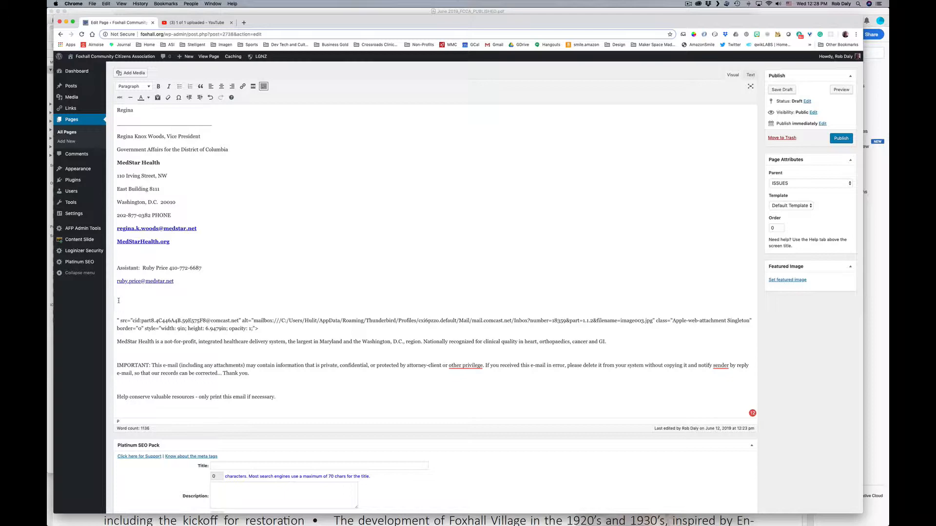
Upload "Georgetown Campus Construction Map as of 2019-06.jpg" from Downloads and insert it into the page below the signature block.
click(134, 73)
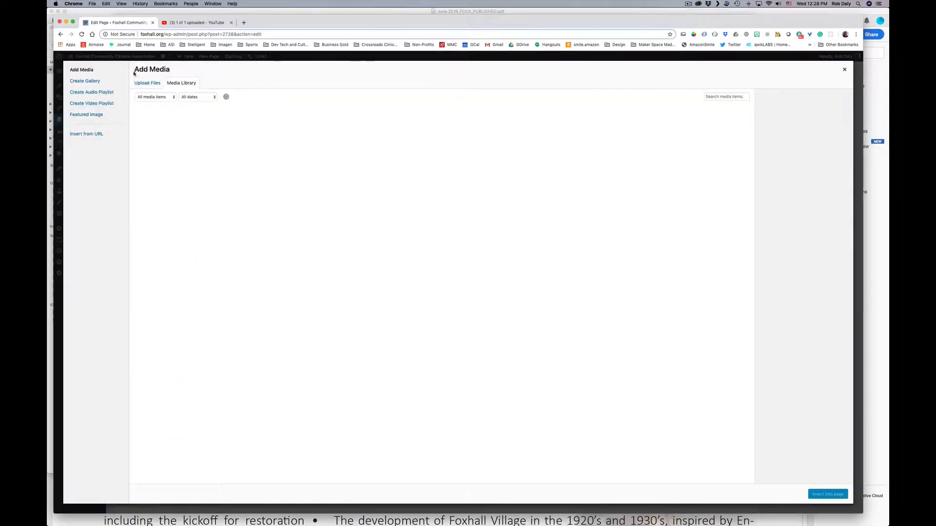
click(146, 83)
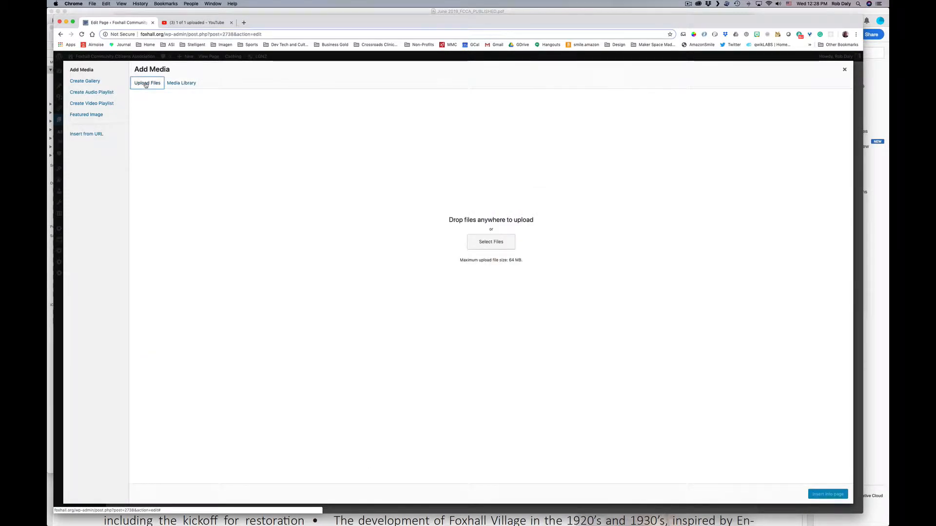
click(485, 242)
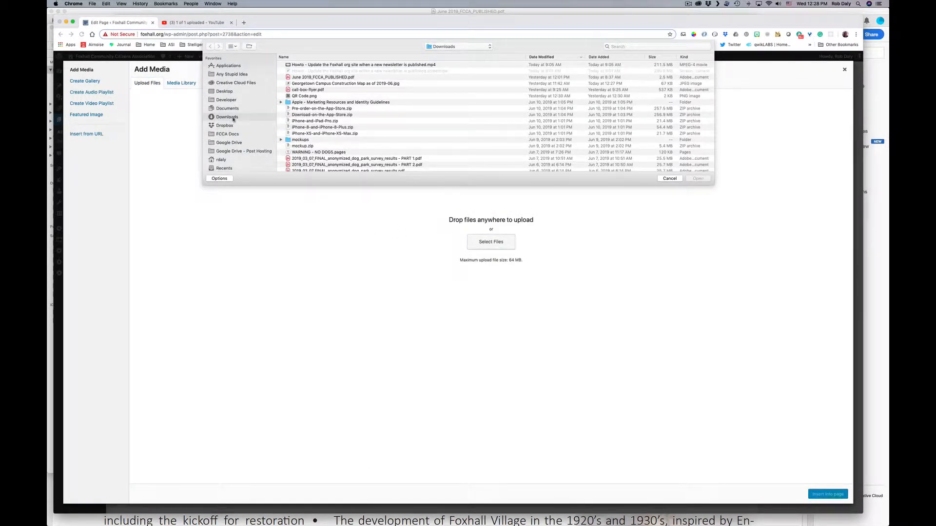
click(616, 57)
scroll(397, 109, up, 3)
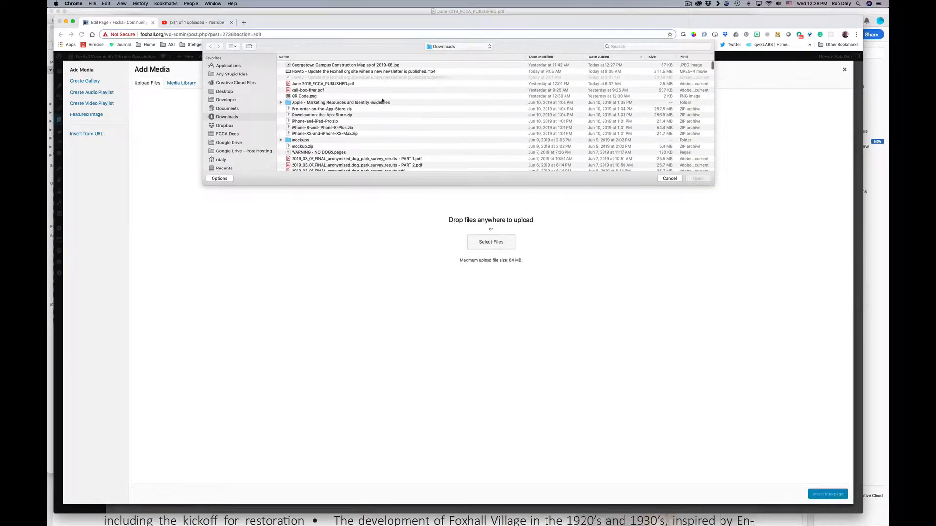
click(360, 66)
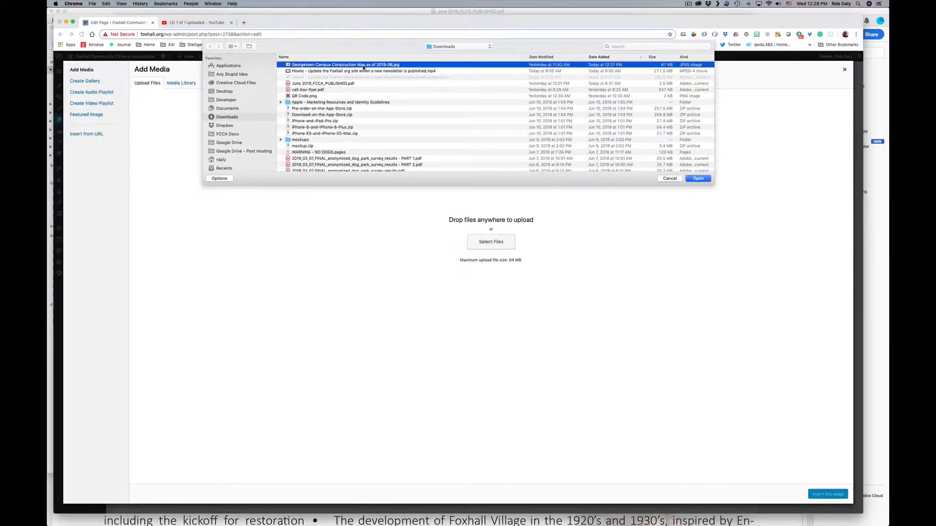
click(698, 178)
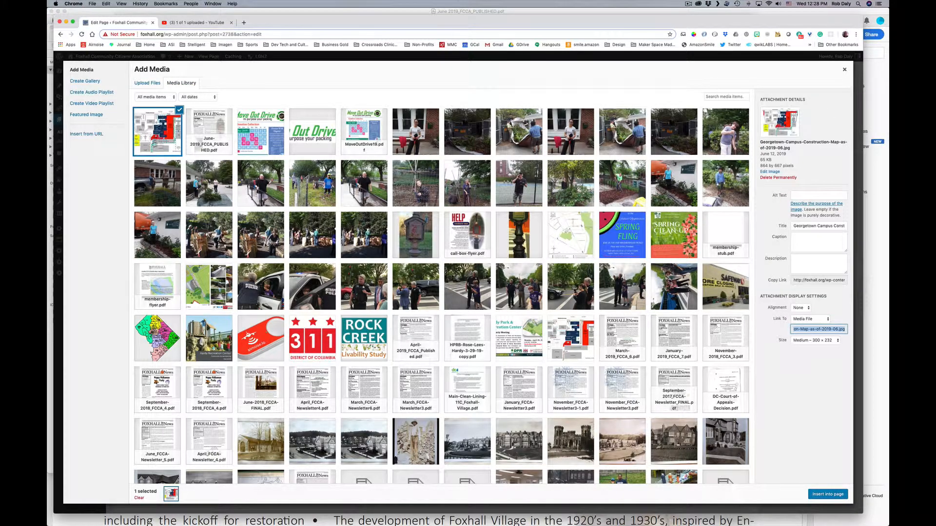
click(833, 496)
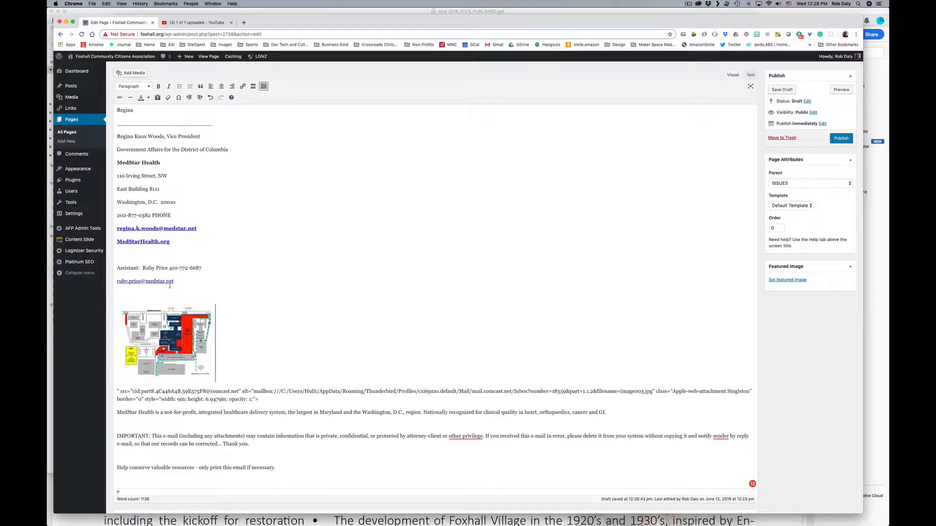
Delete the stray image code, the MedStar Health description, the confidentiality notice and the print reminder below the inserted map.
scroll(161, 290, down, 3)
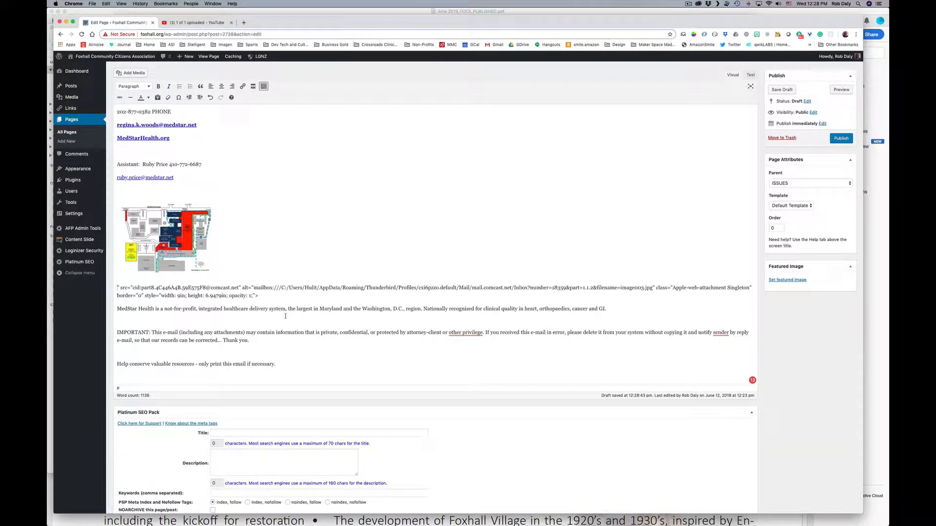
key(shift+Down)
key(shift+Down)
key(shift+Down)
key(shift+Down)
key(shift+Down)
key(shift+Down)
key(shift+Down)
key(shift+Down)
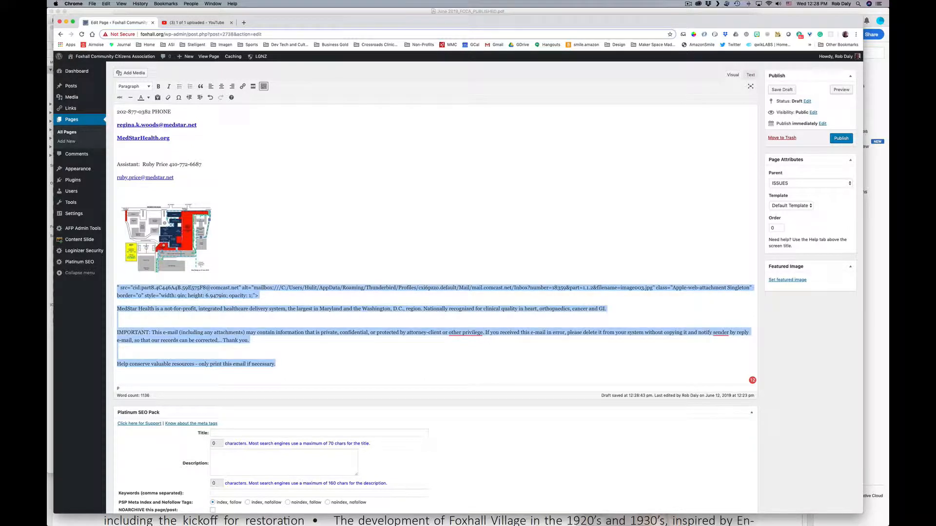
key(BackSpace)
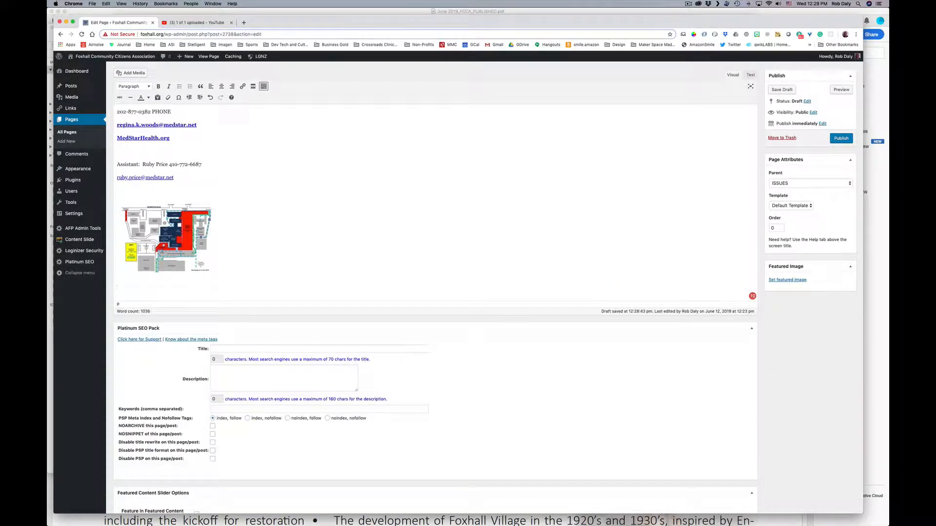
Format the opening line "Neighborhood Update: Georgetown Campus Construction" as Heading 2.
scroll(279, 211, up, 20)
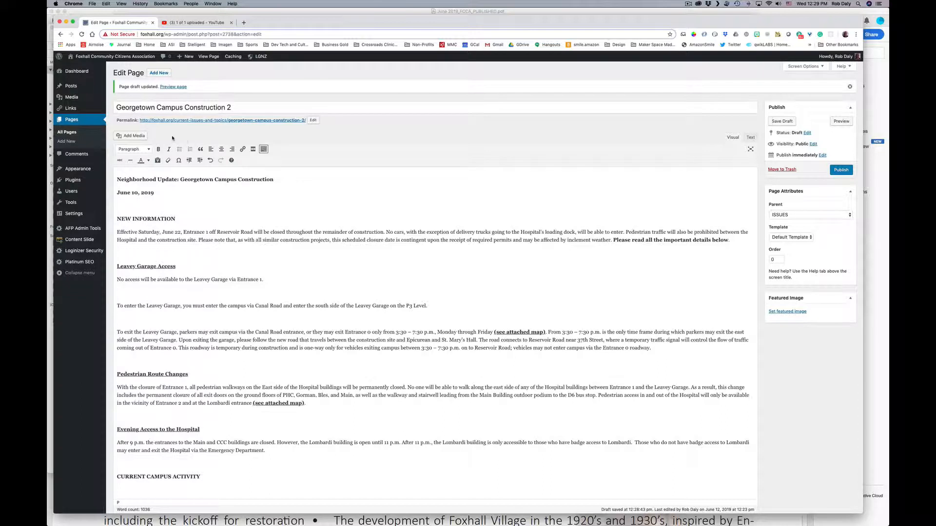
click(121, 180)
drag(117, 179, 274, 180)
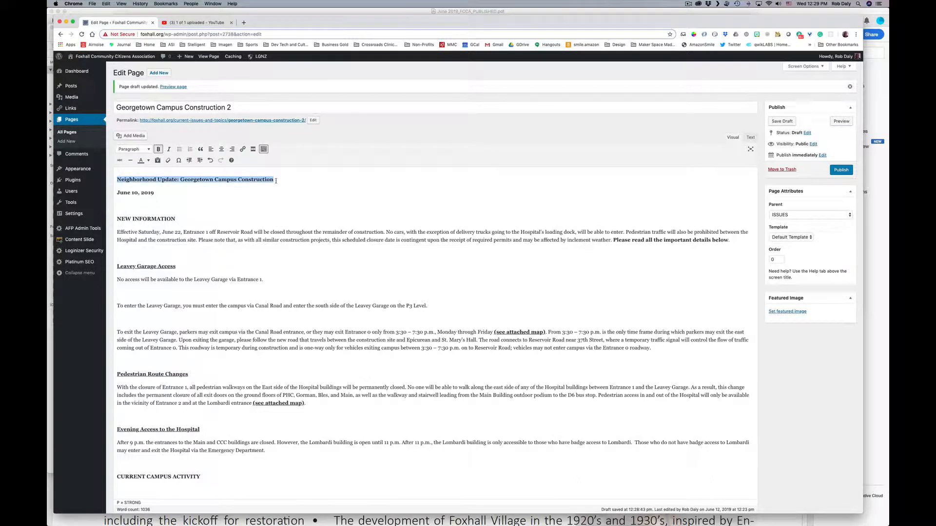
click(149, 150)
click(147, 187)
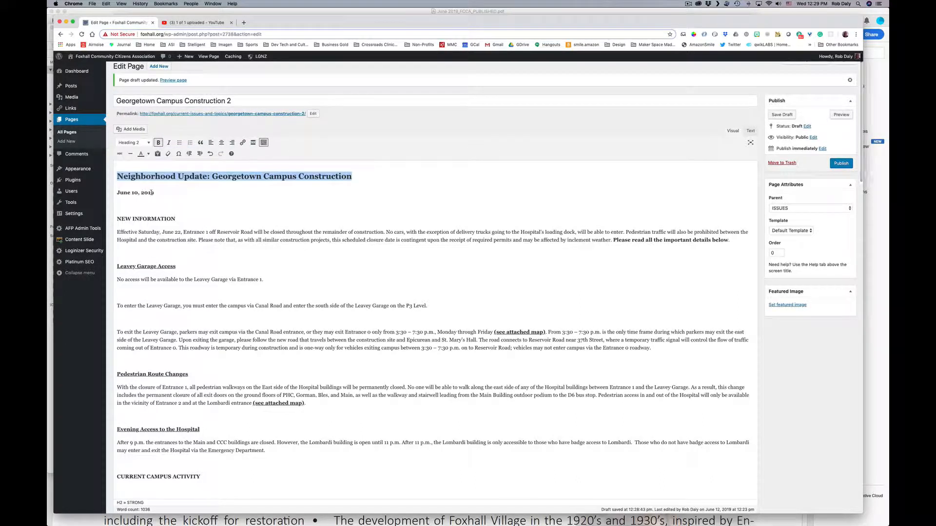
Delete the empty lines above "Leavey Garage Access", between its paragraphs and above "Pedestrian Route Changes".
scroll(152, 197, down, 2)
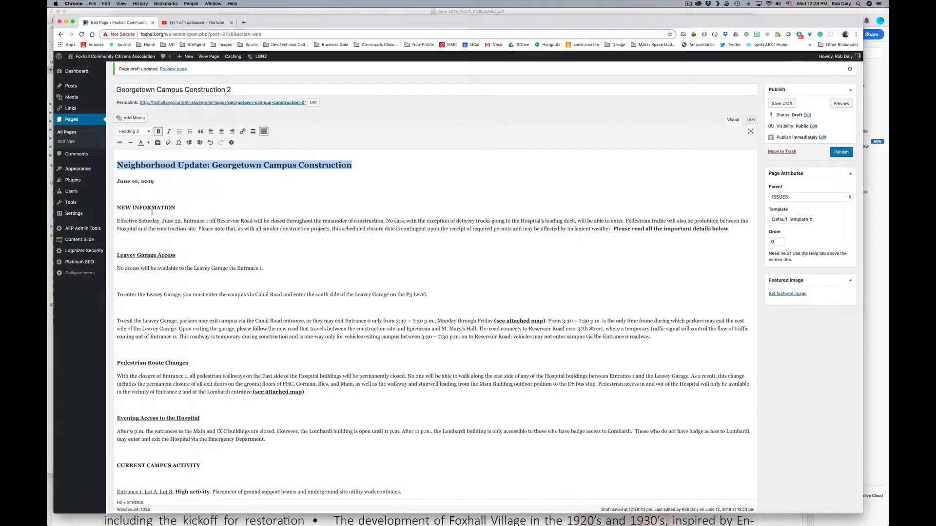
click(148, 216)
key(BackSpace)
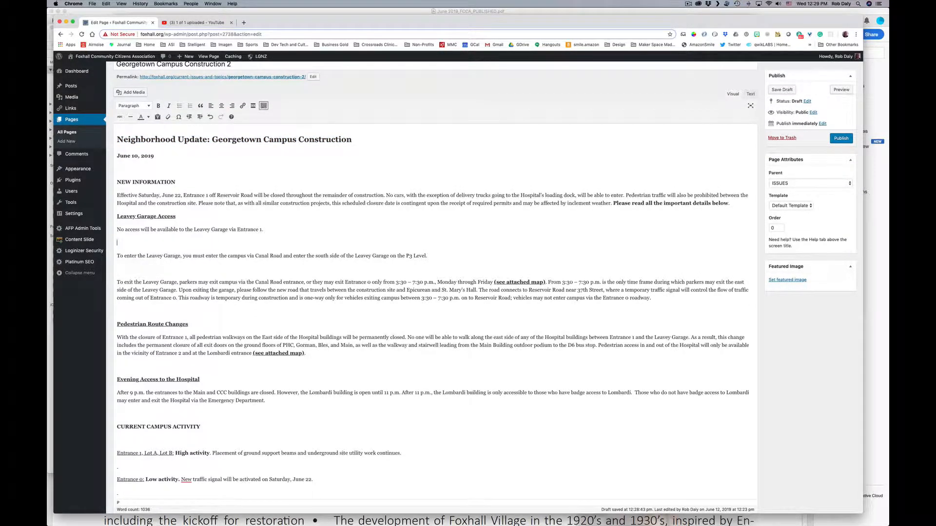
key(BackSpace)
key(BackSpace)
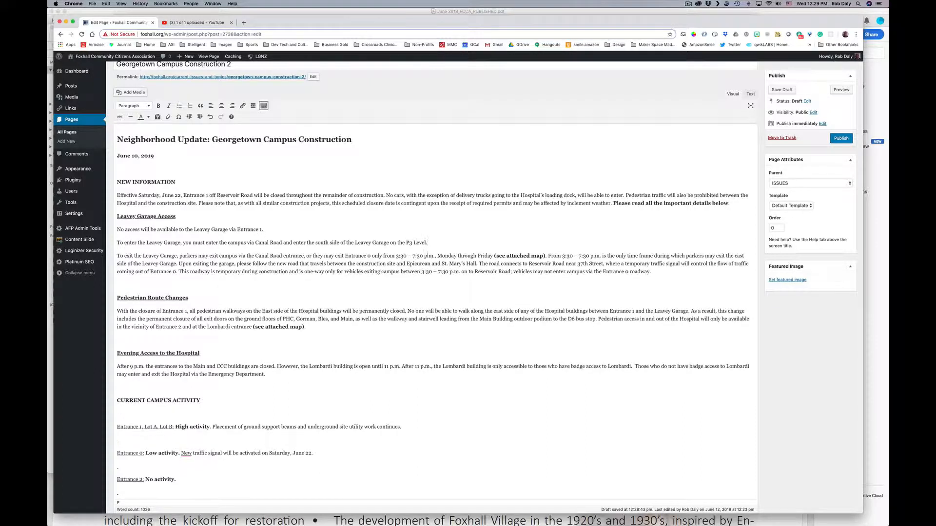
key(BackSpace)
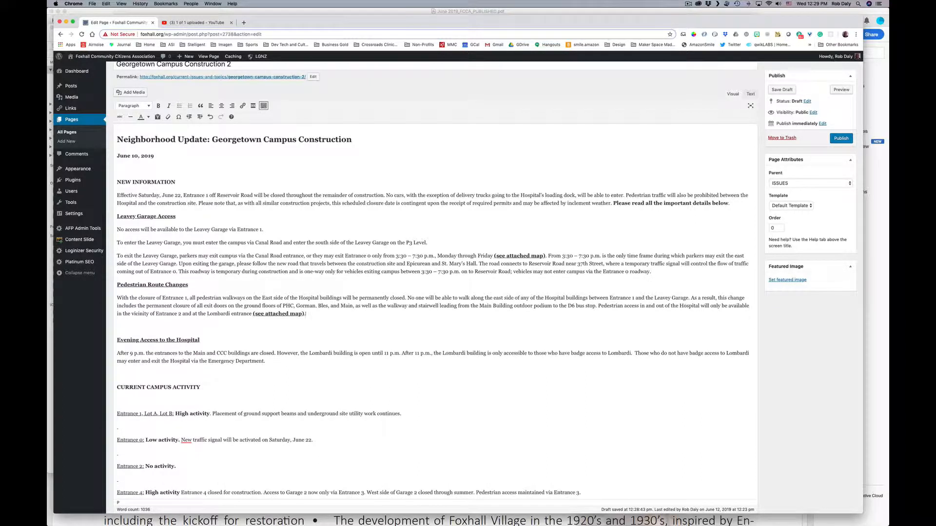
Delete the empty lines above "Evening Access to the Hospital" and directly above and below the "CURRENT CAMPUS ACTIVITY" heading.
key(BackSpace)
key(Down)
key(Down)
key(Down)
key(Down)
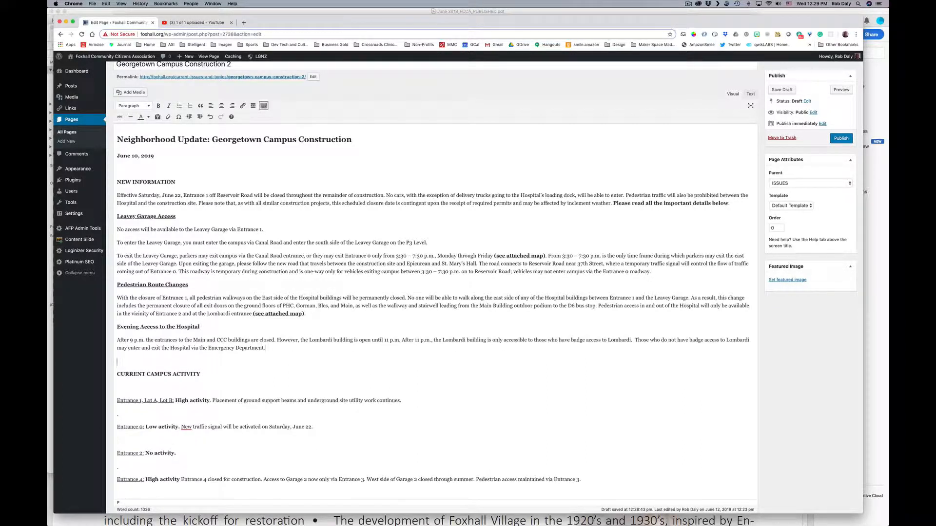
key(BackSpace)
key(Down)
key(Down)
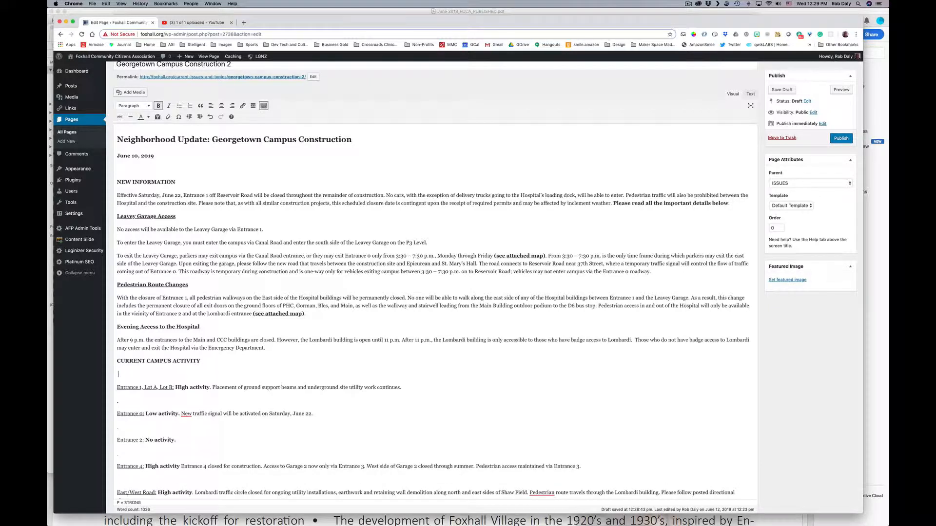
key(BackSpace)
Delete the stray-dot lines following the Entrance 1, Entrance 0 and Entrance 2 entries.
key(Down)
key(Down)
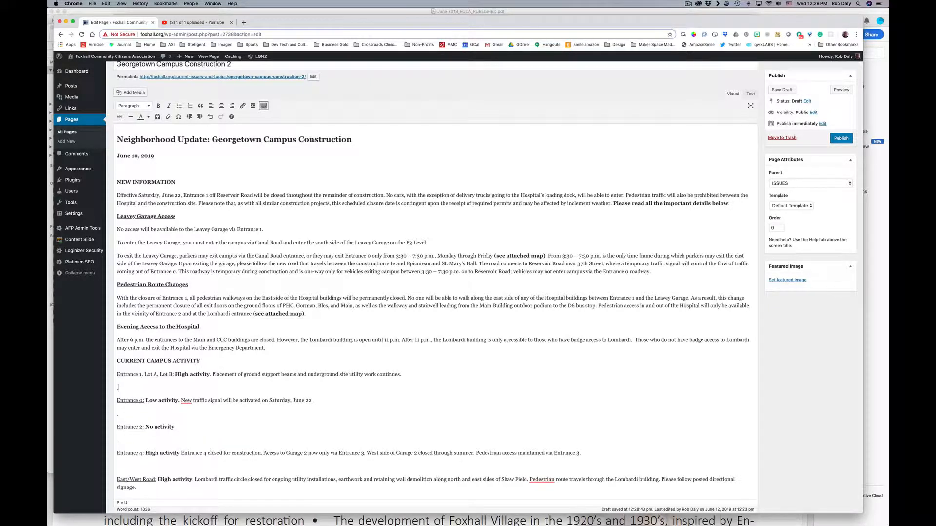
key(BackSpace)
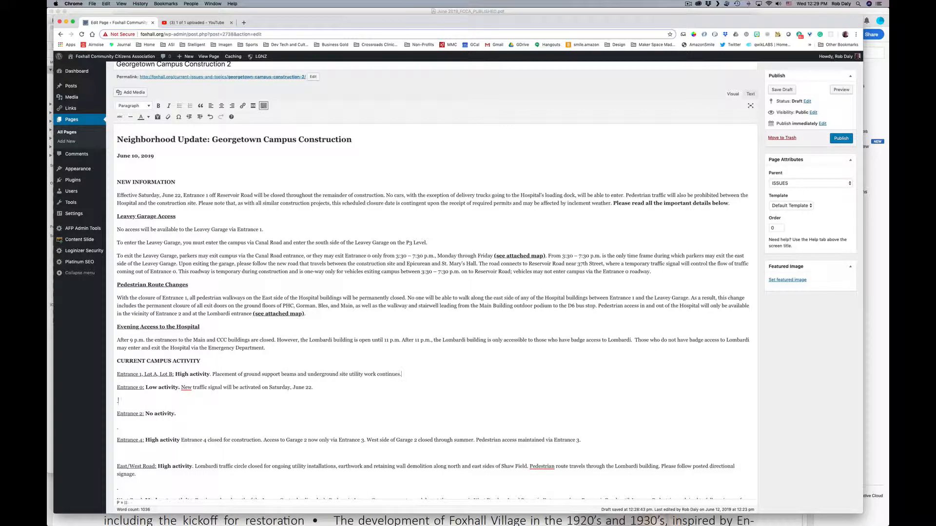
key(BackSpace)
key(Down)
key(Down)
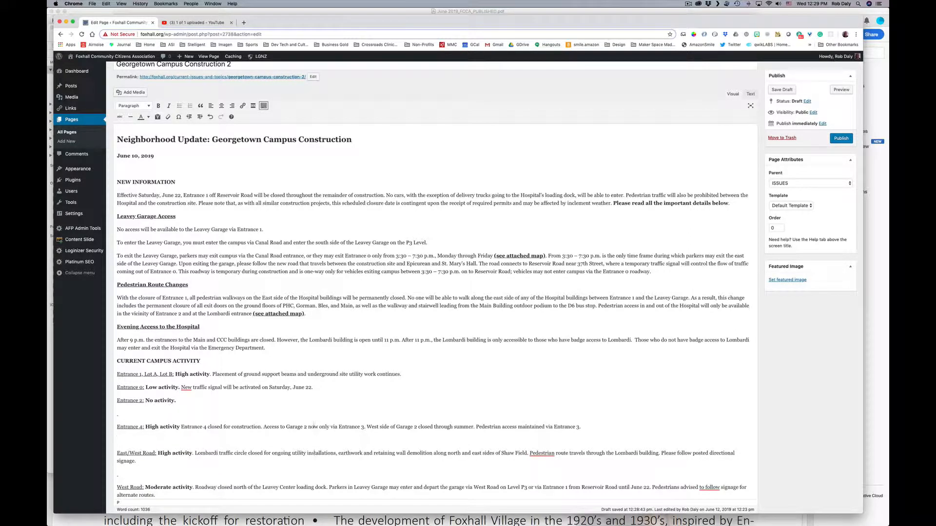
key(BackSpace)
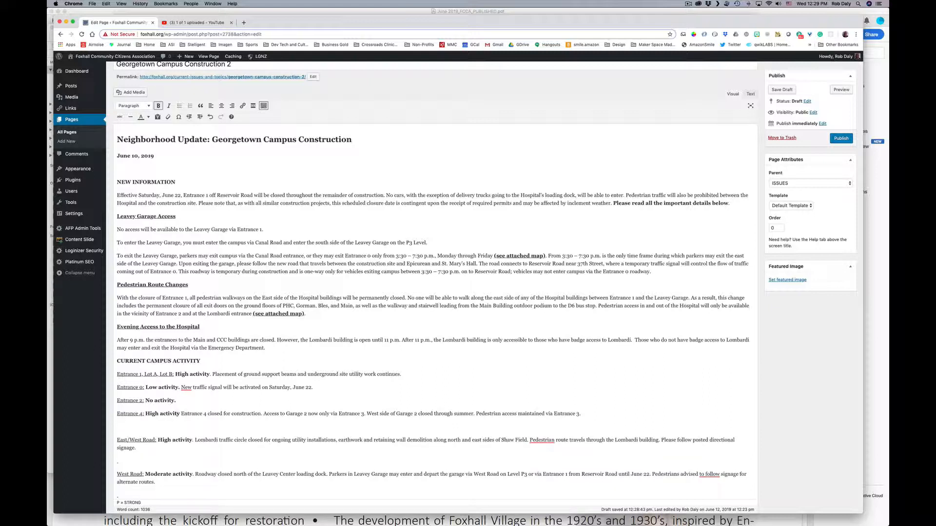
Delete the empty line after the Entrance 4 entry and the stray-dot line after the East/West Road entry.
key(Down)
key(Down)
key(Down)
key(BackSpace)
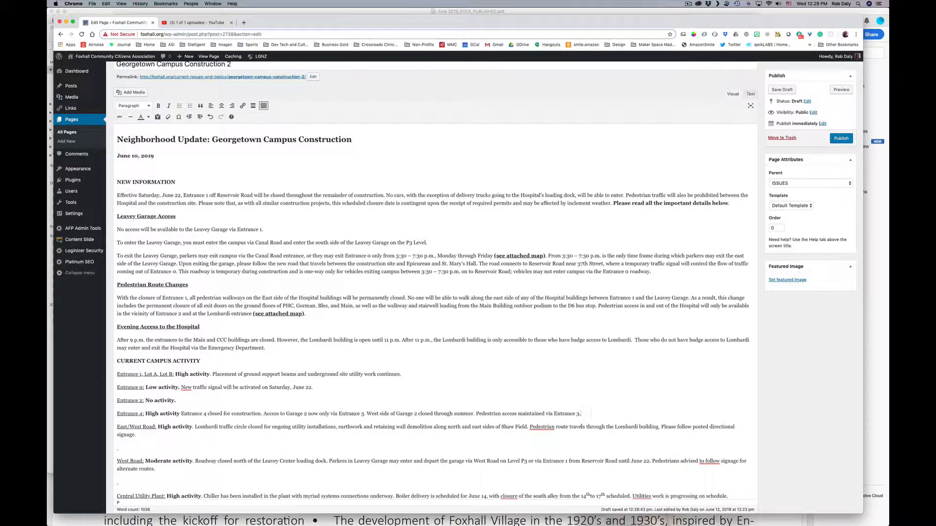
key(Down)
key(Down)
key(Down)
key(BackSpace)
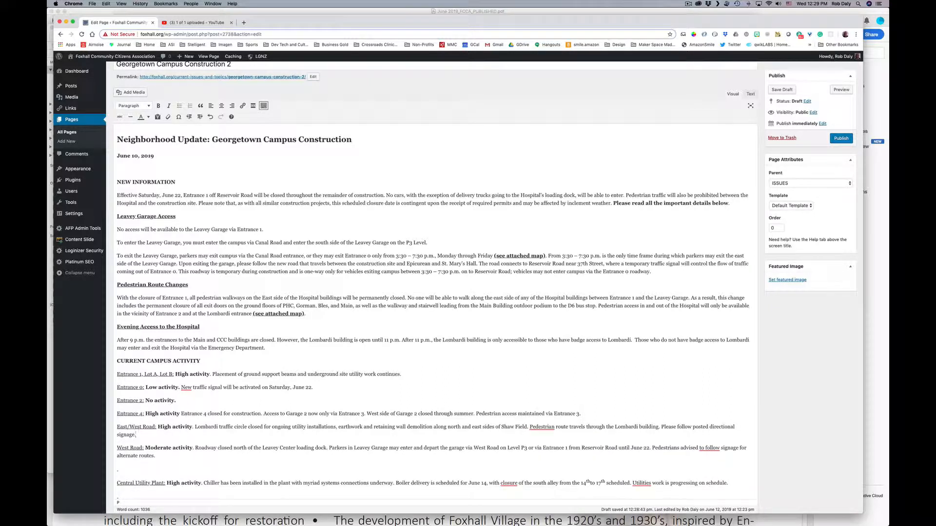
Delete the spacer lines following the West Road, Central Utility Plant and Yates Field House entries.
key(Down)
key(Down)
key(Down)
key(BackSpace)
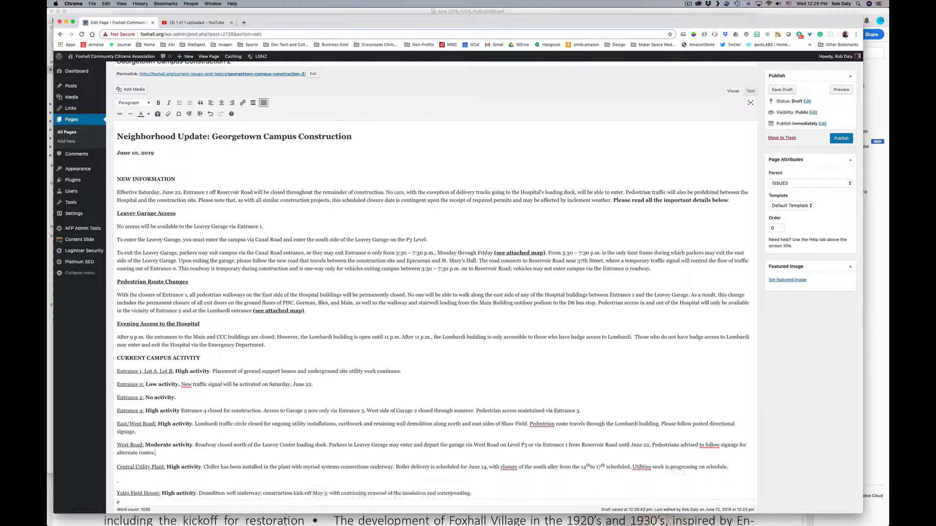
key(Down)
key(BackSpace)
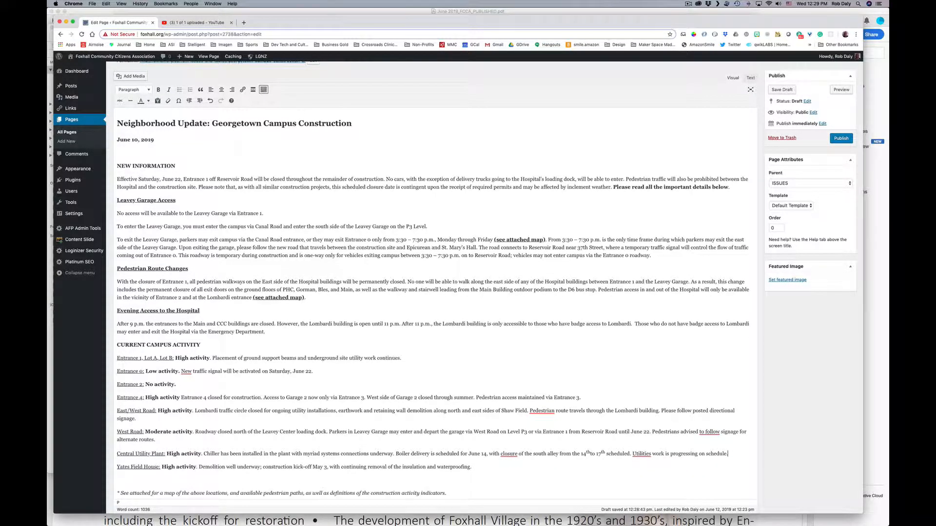
key(BackSpace)
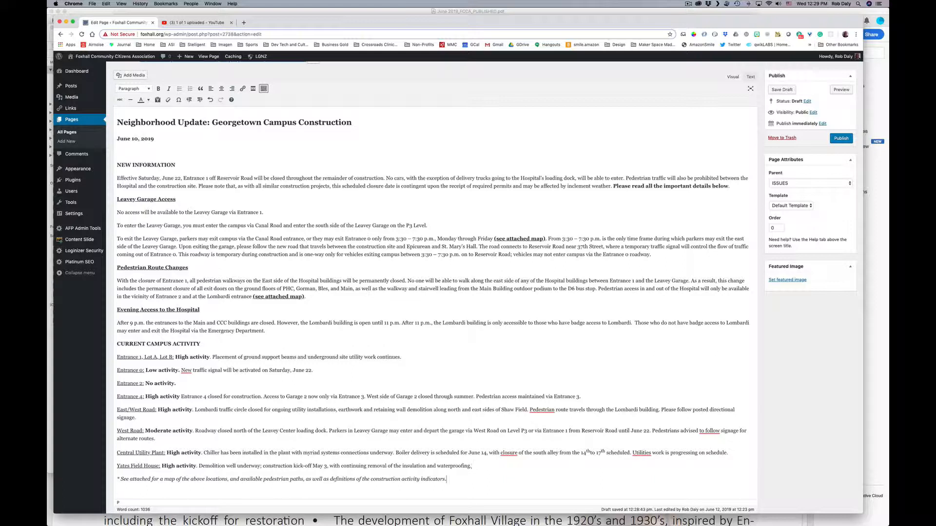
Delete the empty lines directly above and below the "30 DAY LOOK AHEAD" heading.
key(Down)
key(Down)
key(Down)
key(Up)
key(Up)
key(Up)
key(Down)
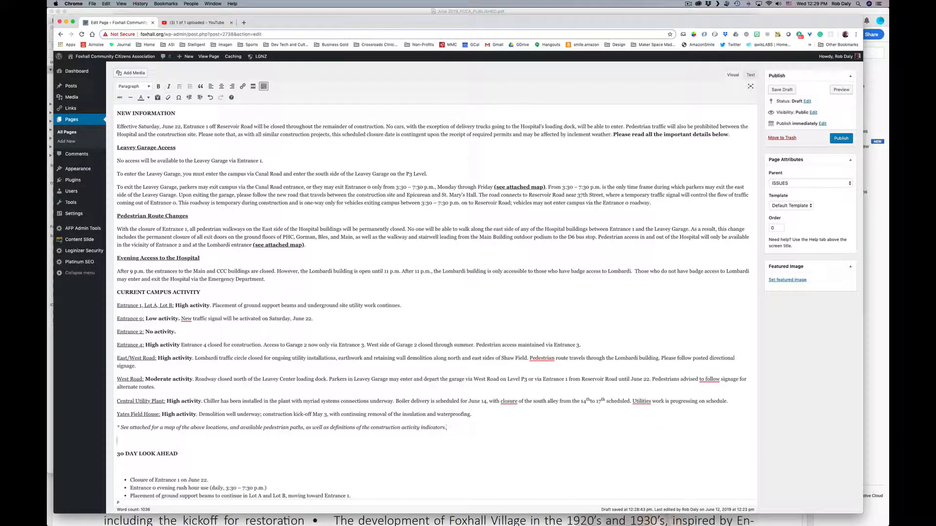
key(BackSpace)
key(Down)
key(Down)
key(BackSpace)
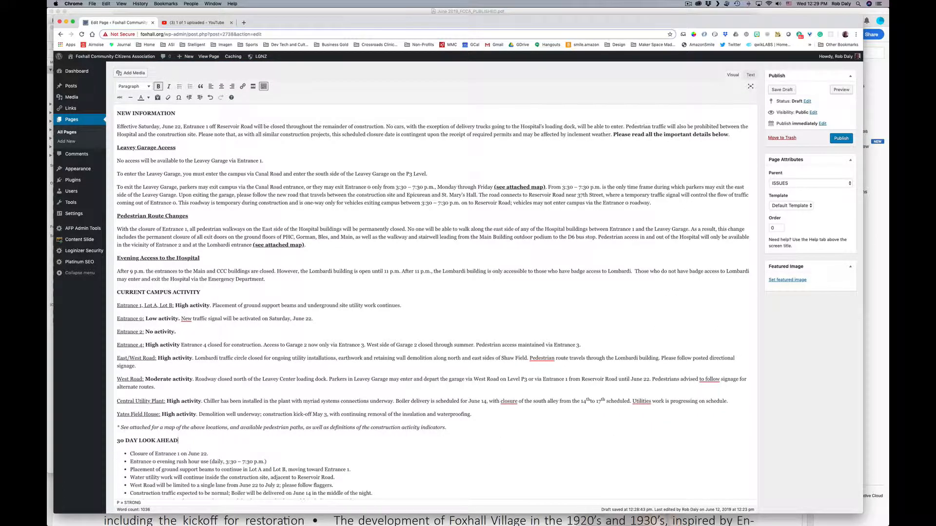
Delete the empty line between the 30-day bullet list and the "6 MONTH LOOK AHEAD" heading.
key(Down)
key(Down)
key(Down)
key(Down)
key(Down)
key(Down)
key(Down)
key(Down)
key(Down)
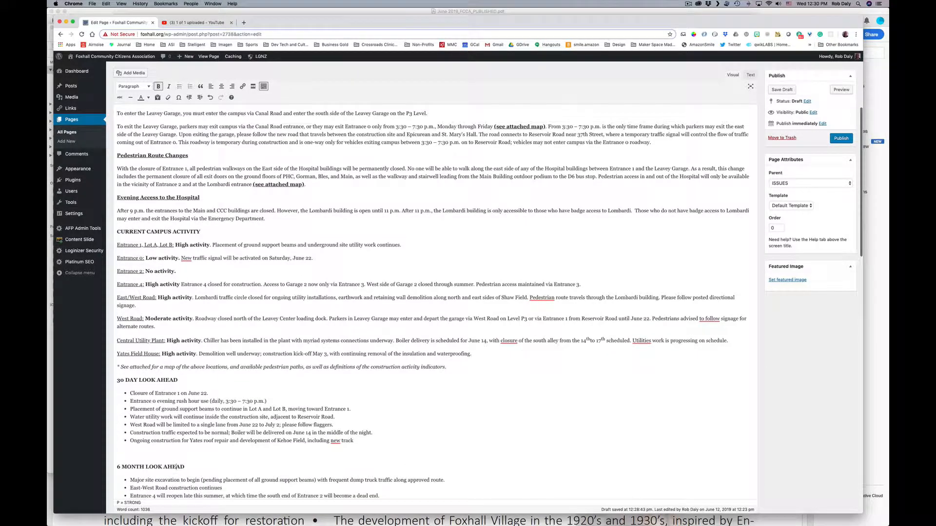
key(Up)
key(BackSpace)
Delete the empty line between the 6-month bullet list and the "OVERALL PROJECT TIMELINE" heading.
key(Down)
key(Down)
key(Down)
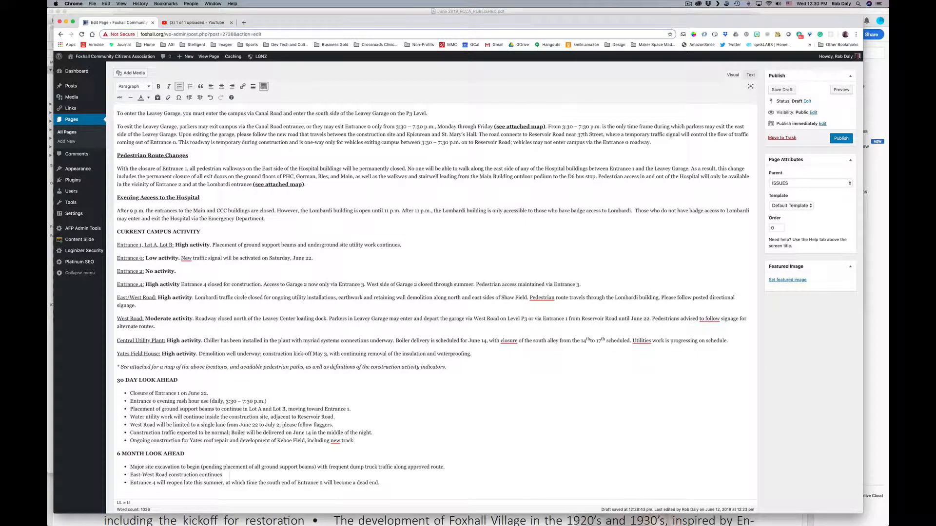
key(Down)
key(Down)
key(Down)
key(Up)
key(BackSpace)
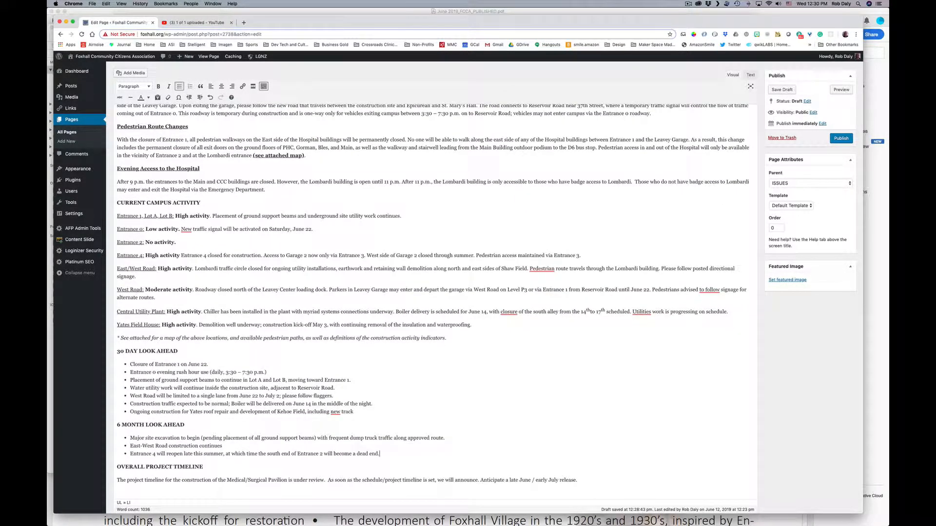
Delete the empty lines above the "CONTACT US" heading and between its two contact paragraphs.
key(Down)
key(Down)
key(Down)
key(Down)
key(Up)
key(BackSpace)
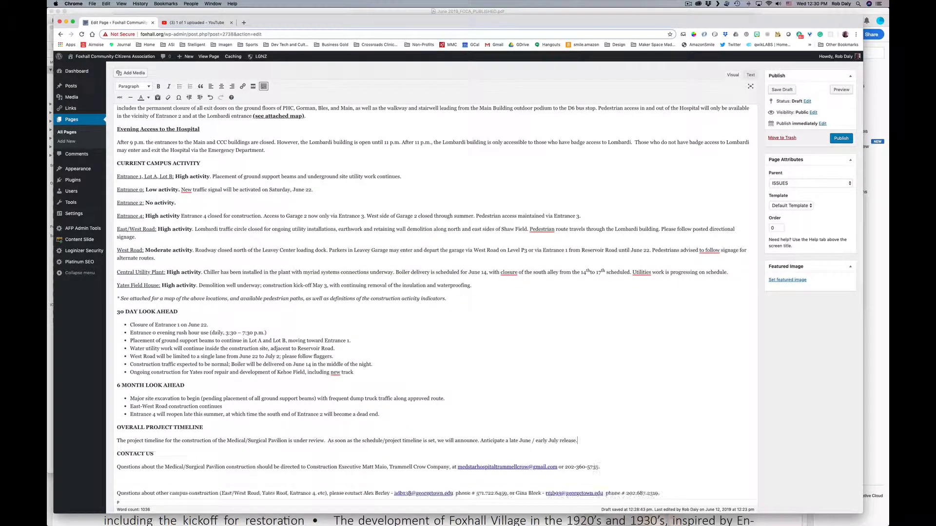
key(Down)
key(Down)
key(Down)
key(BackSpace)
Delete the empty lines above the "BACKGROUND INFORMATION" heading and between its two paragraphs.
key(Down)
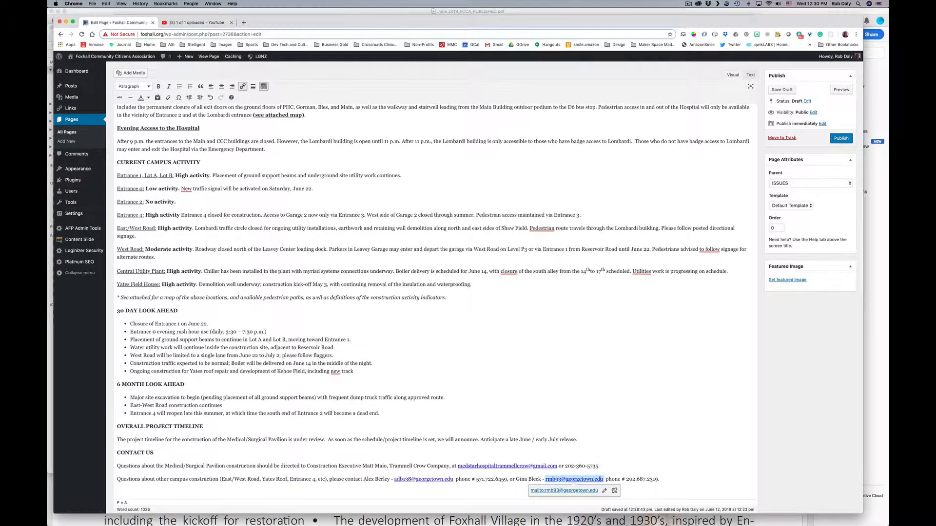
key(Down)
key(Down)
key(Down)
key(Down)
key(Down)
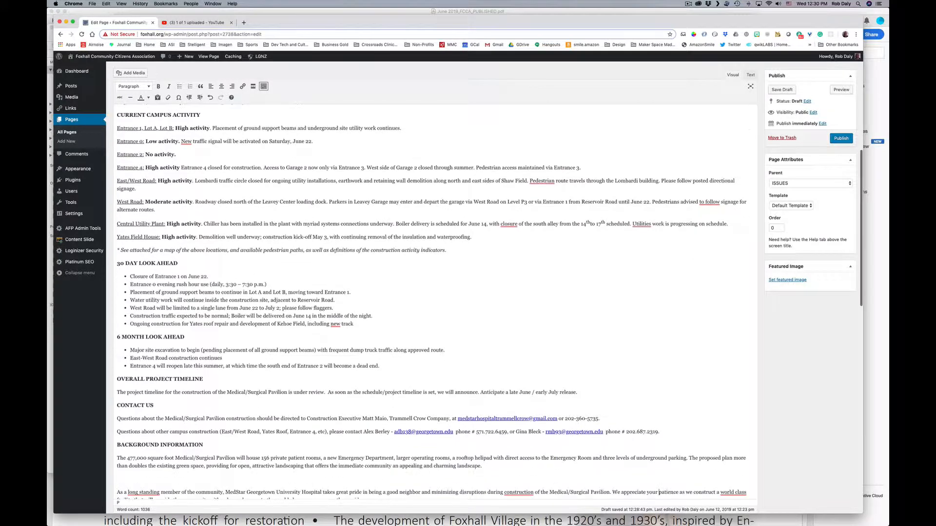
key(Down)
key(Down)
key(Down)
key(Up)
key(Up)
key(Up)
key(Up)
key(BackSpace)
Delete the empty lines above the "SIGN UP FOR UPDATES" heading and above the closing "Best,".
key(Down)
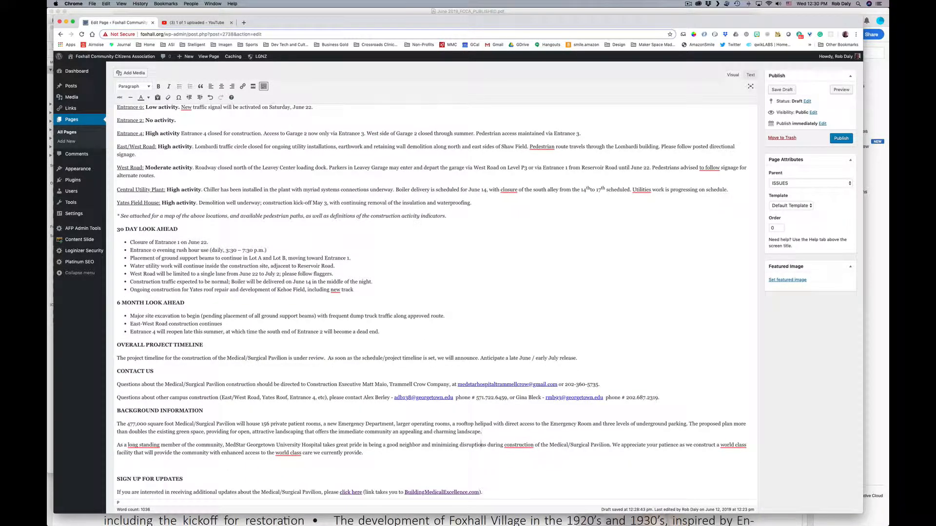
key(BackSpace)
key(Down)
key(Down)
key(Down)
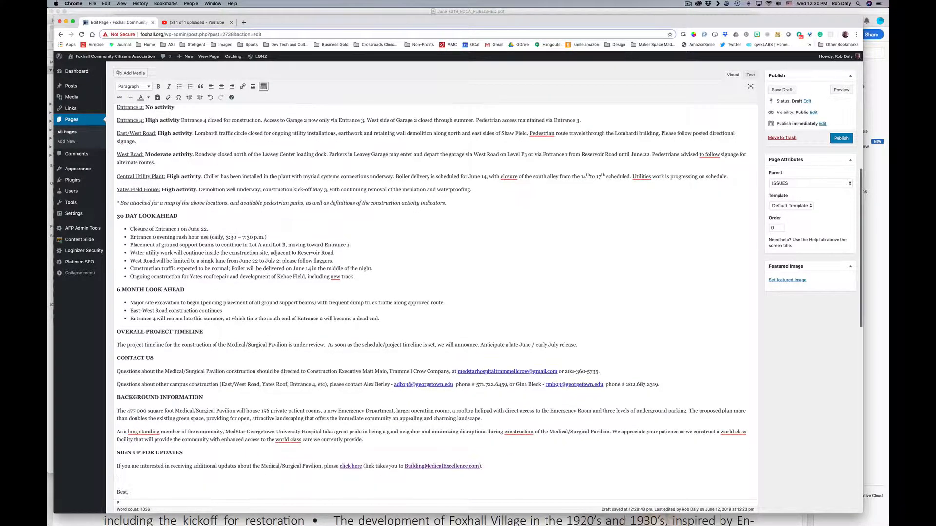
key(BackSpace)
Delete the empty line between the MedStarHealth.org link and the assistant line in the signature block.
key(Down)
key(Down)
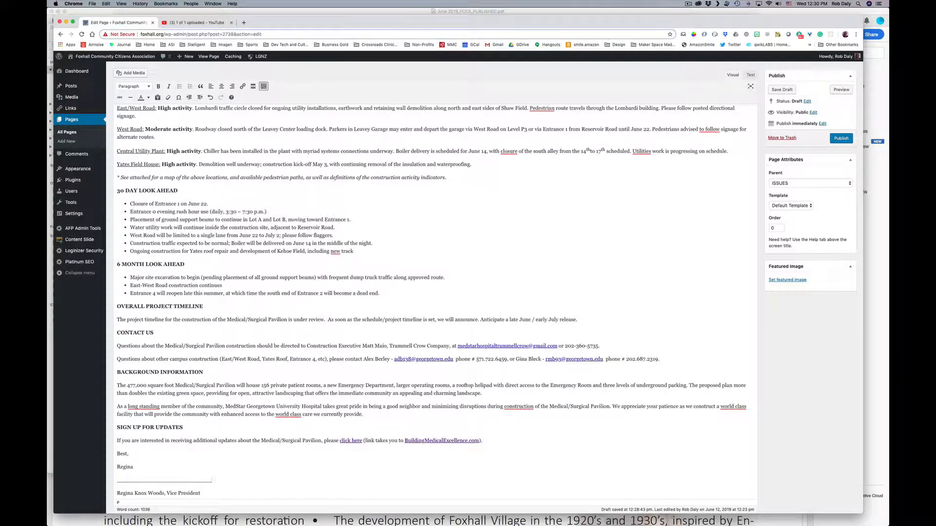
key(Down)
key(Down)
key(Down)
key(Down)
key(Down)
key(Down)
key(Down)
key(Down)
key(Down)
key(Down)
key(Down)
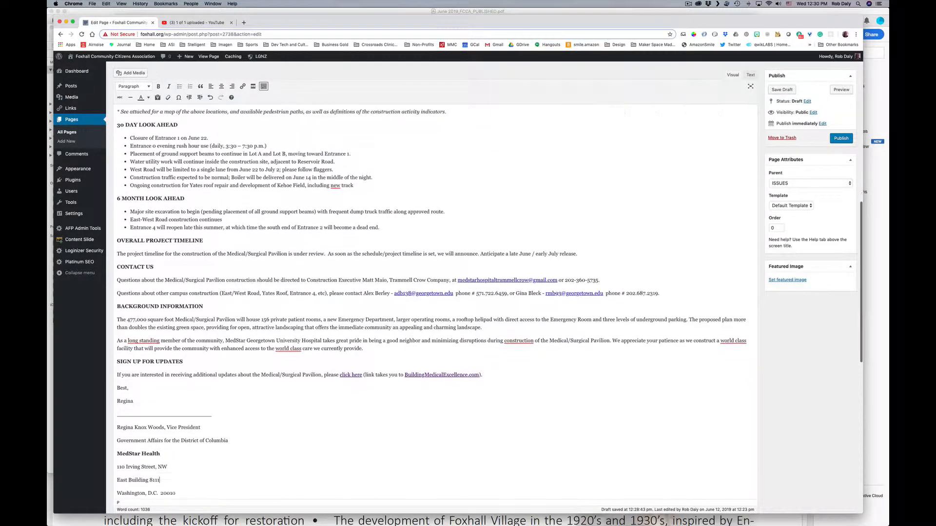
key(Down)
key(Down)
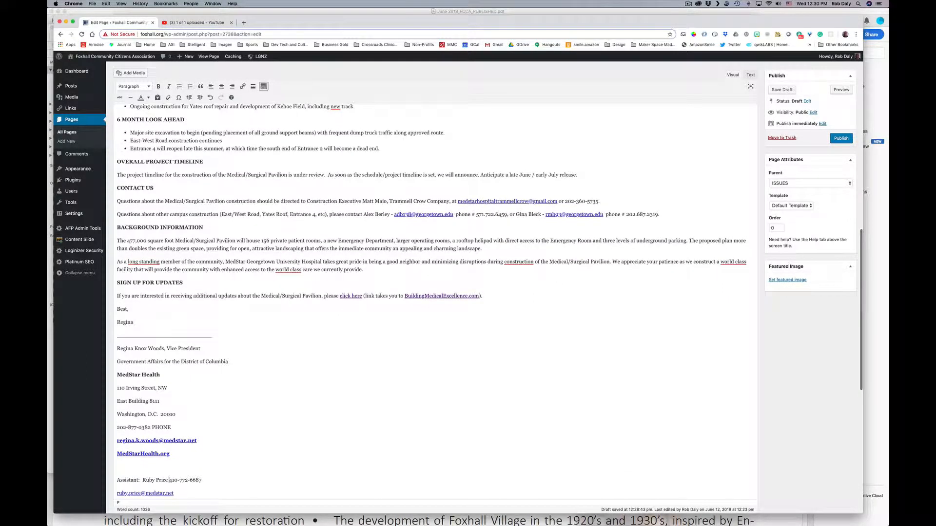
key(Up)
key(Up)
key(Up)
key(Down)
key(BackSpace)
Delete the empty line between the assistant's e-mail link and the construction map image.
key(Down)
key(Down)
key(Down)
key(Down)
key(Down)
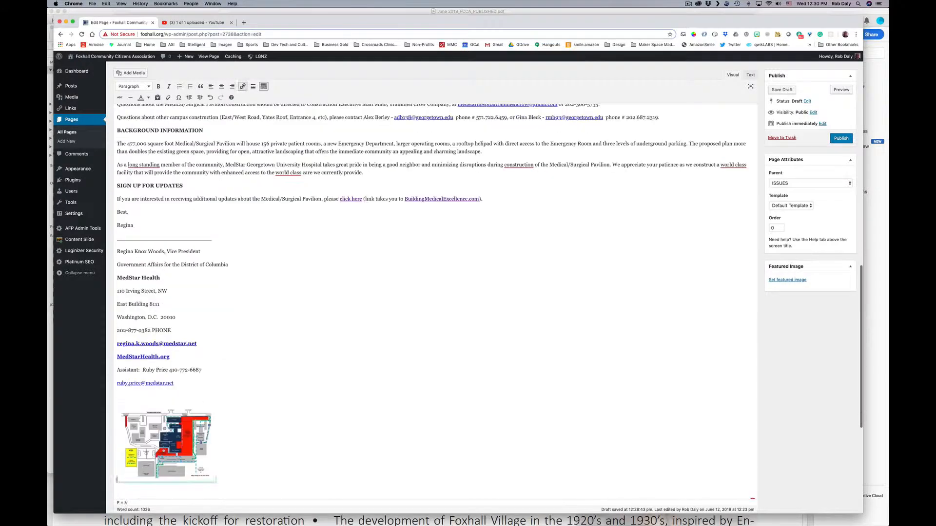
key(Up)
key(Up)
key(Up)
key(Down)
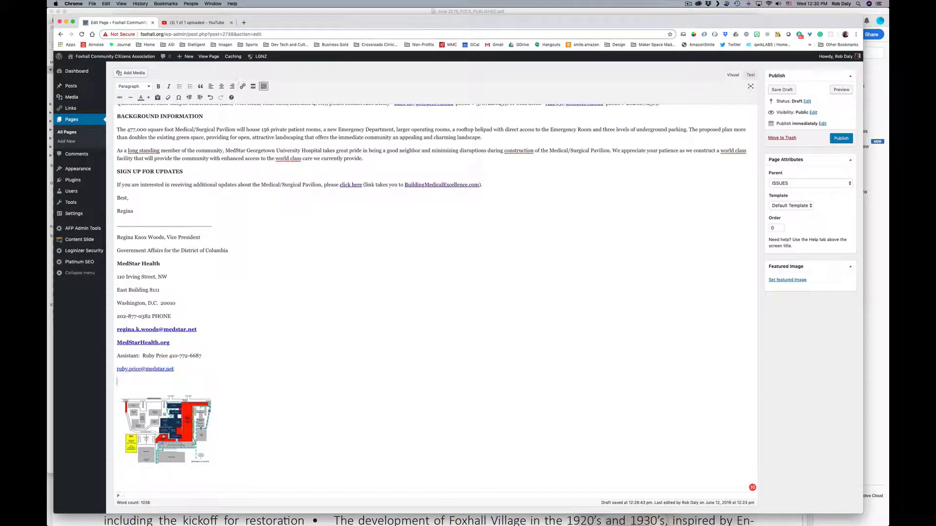
key(BackSpace)
key(Down)
key(Down)
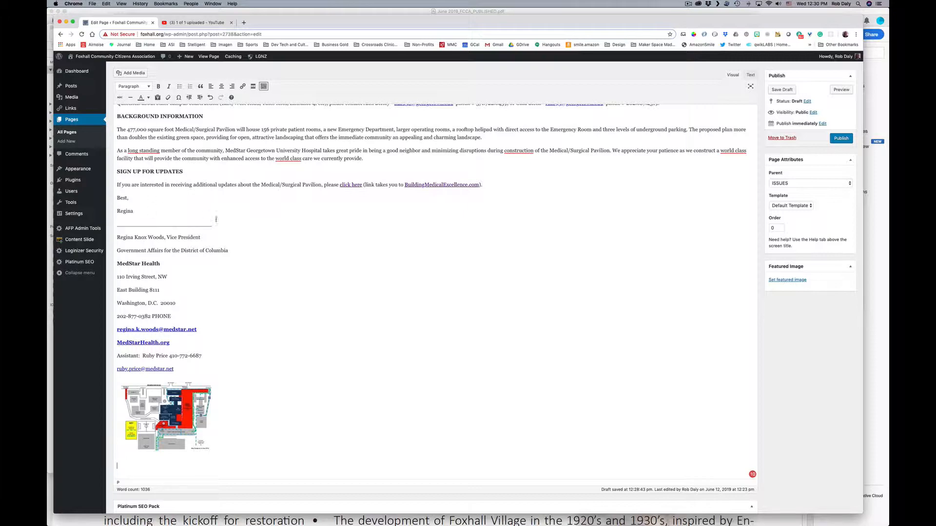
Correct the East/West Road and Central Utility Plant entries to read "The pedestrian route", "the closure of the south alley" and "Utility work".
scroll(379, 252, up, 5)
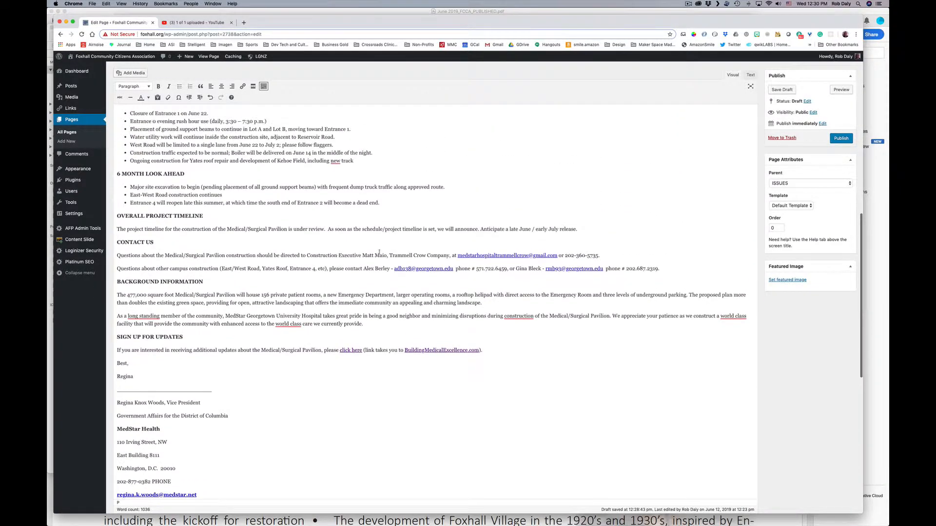
scroll(379, 252, up, 15)
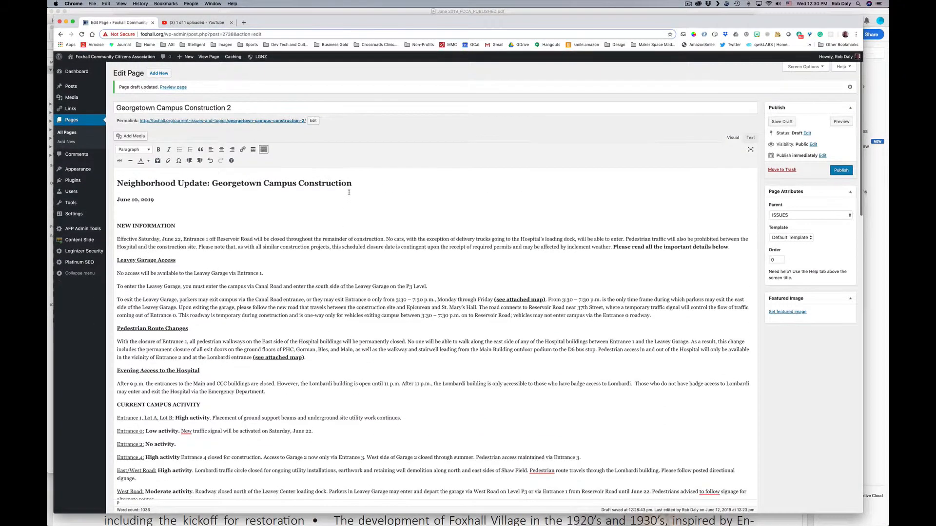
scroll(349, 193, down, 7)
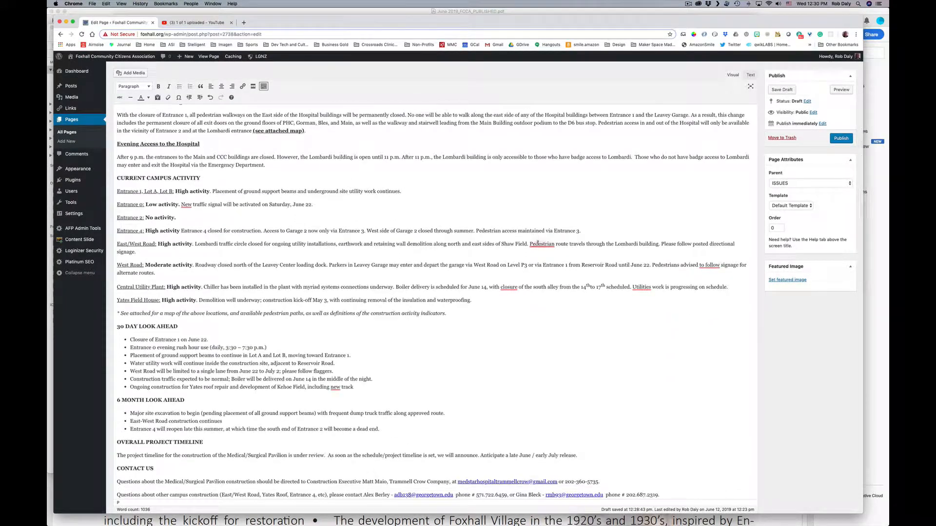
right_click(538, 244)
click(541, 247)
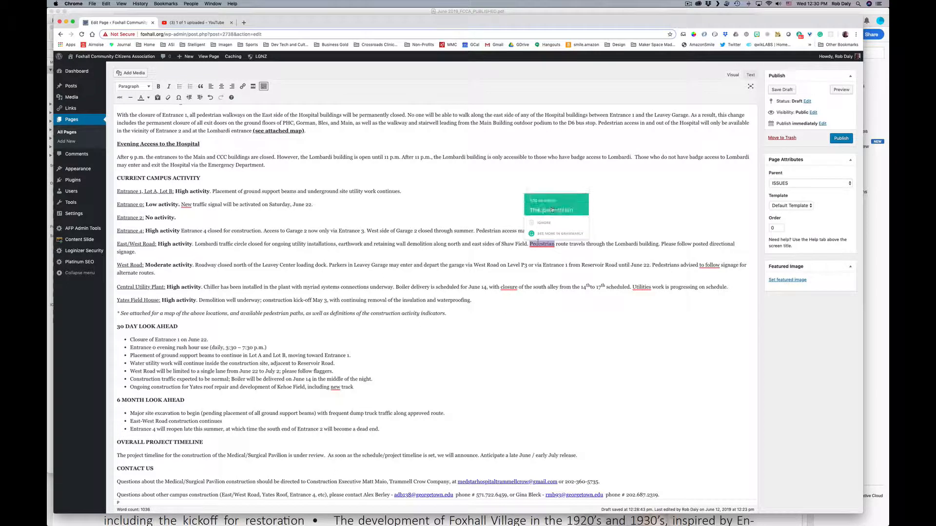
click(552, 211)
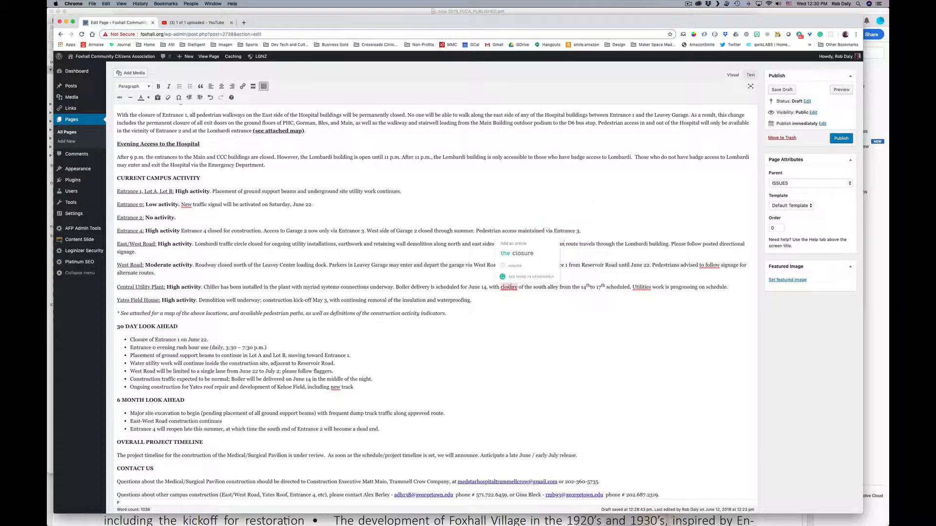
click(518, 257)
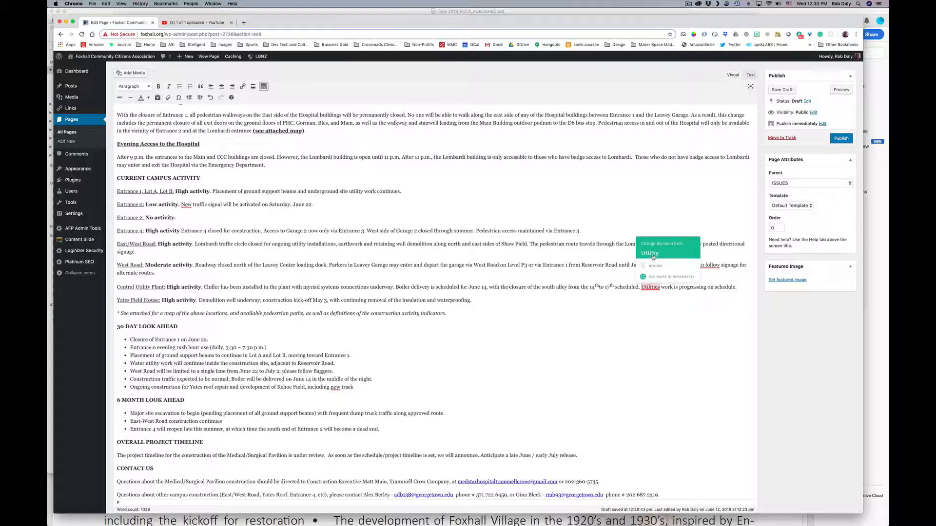
click(651, 258)
Correct the remaining wording to "Pedestrians are advised", "The new traffic signal" and, in the 30-day list, "including a new track".
mouse_move(706, 263)
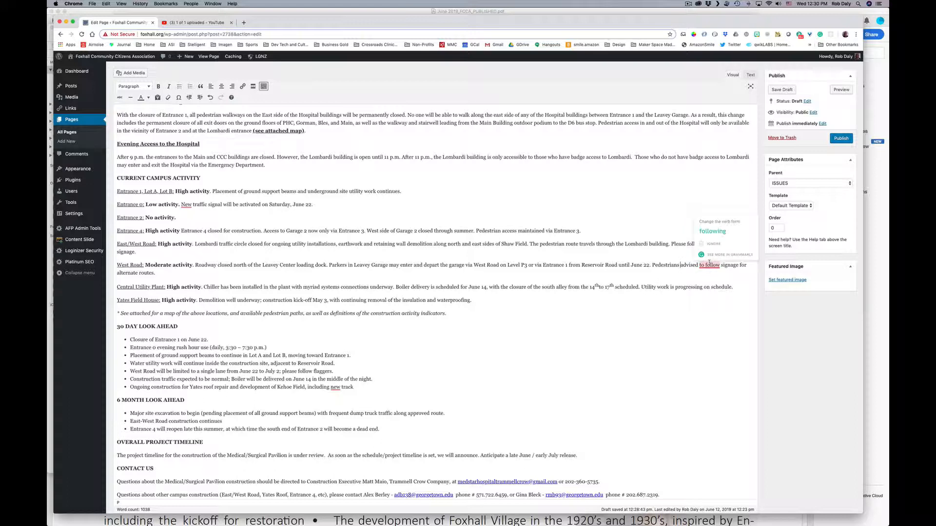
text(are a)
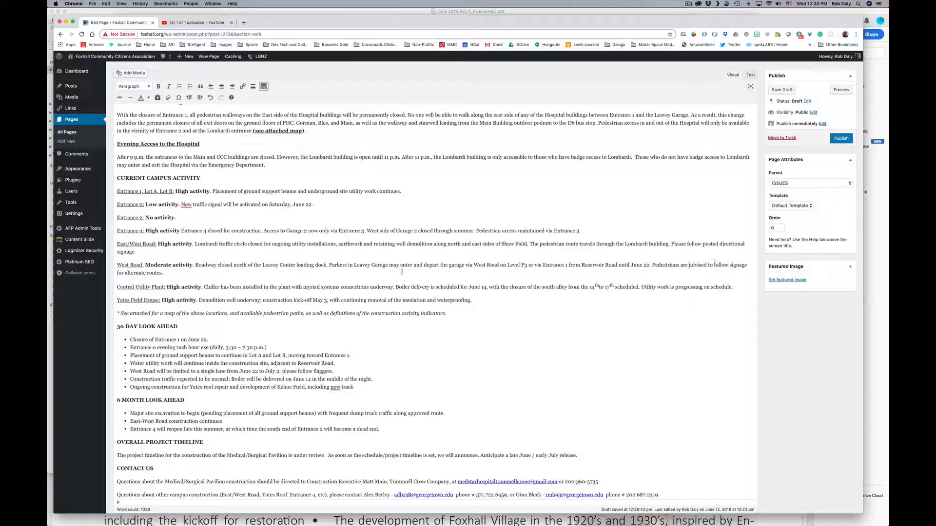
mouse_move(193, 207)
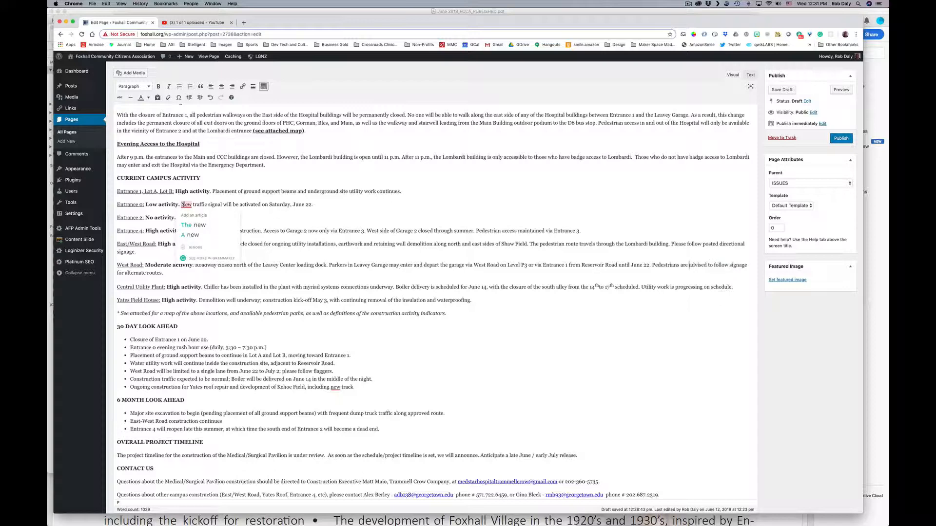
click(191, 225)
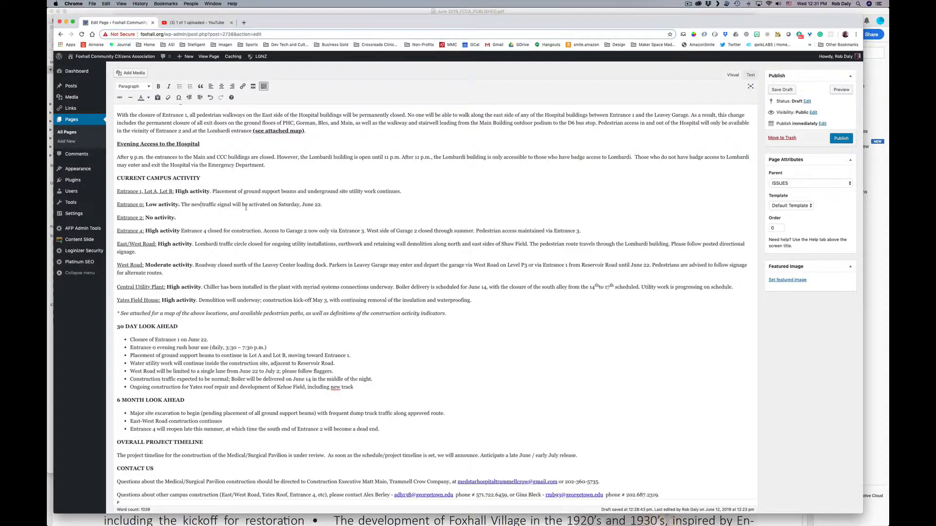
scroll(308, 152, down, 5)
mouse_move(335, 153)
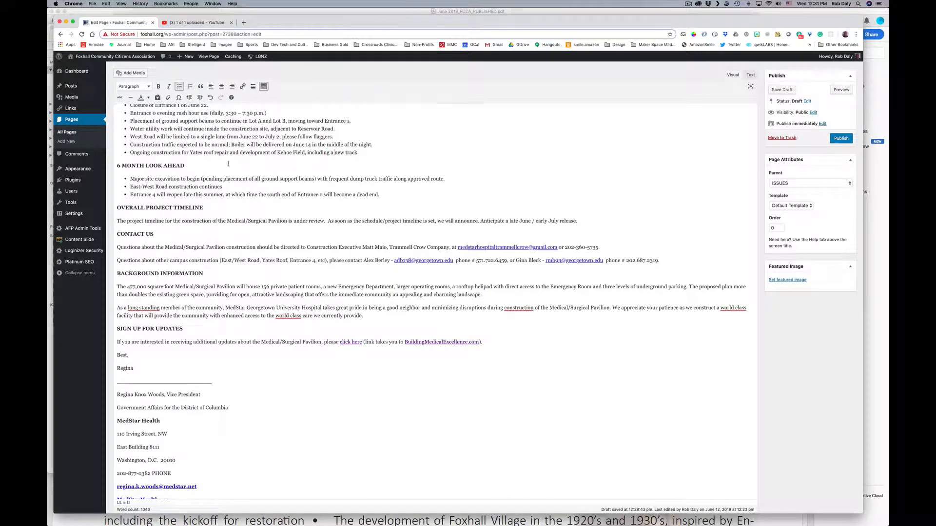
In the second BACKGROUND INFORMATION paragraph, hyphenate "long-standing" and both instances of "world-class", and add "the" before "construction".
click(138, 308)
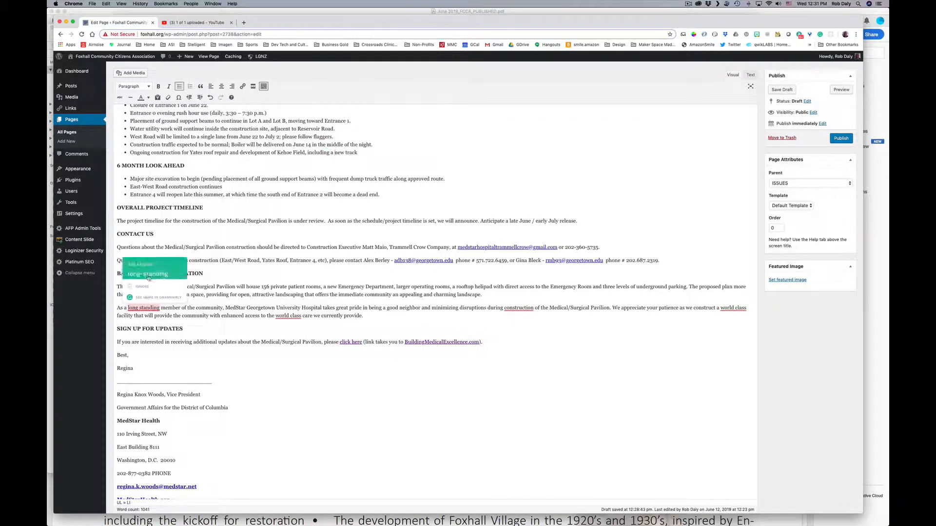
click(146, 263)
click(292, 316)
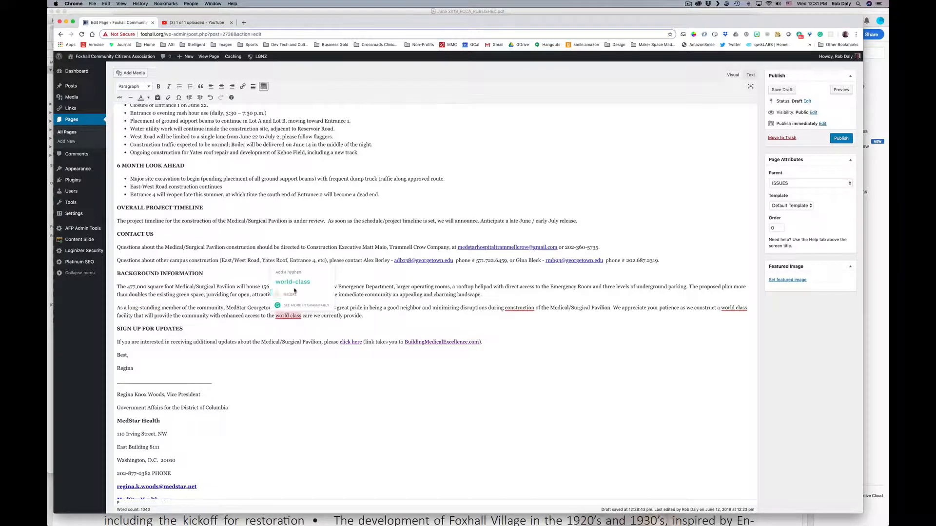
click(295, 291)
mouse_move(520, 308)
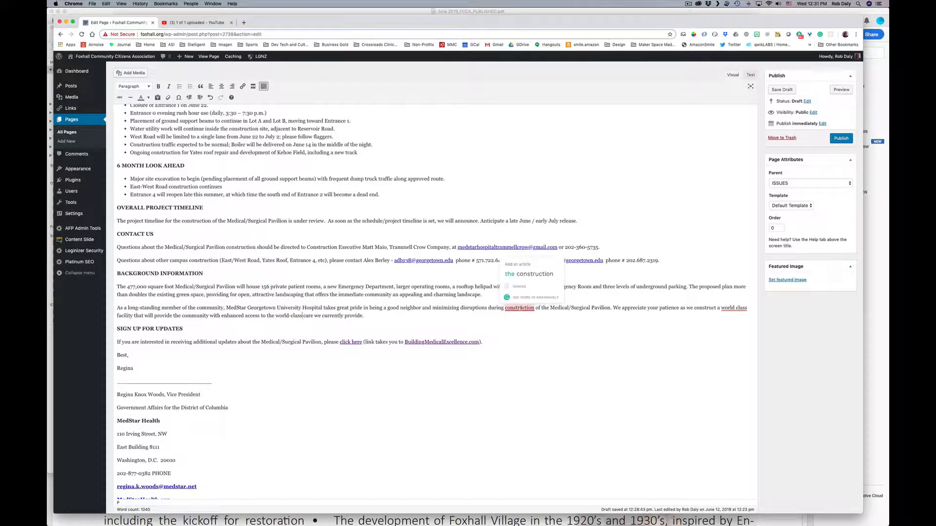
click(527, 274)
mouse_move(736, 304)
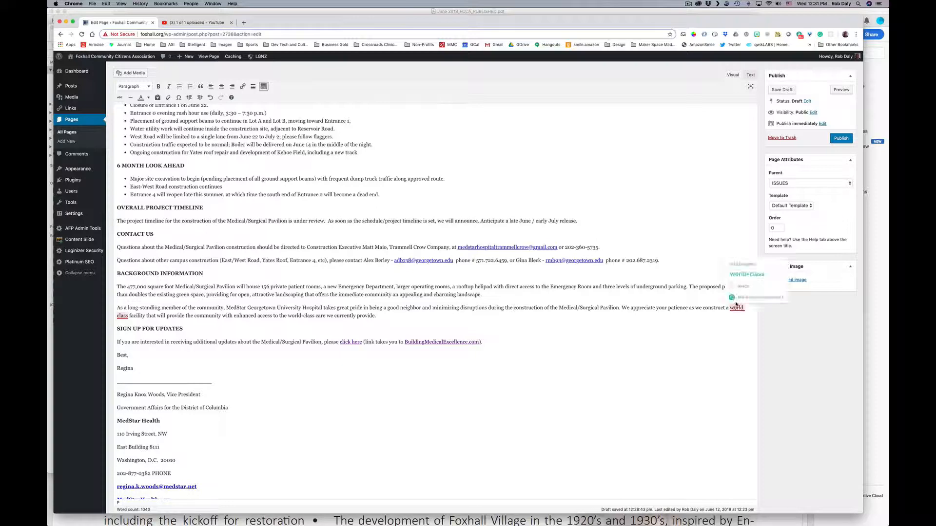
click(747, 274)
Look over the corrected page and save it as a draft.
scroll(343, 330, down, 10)
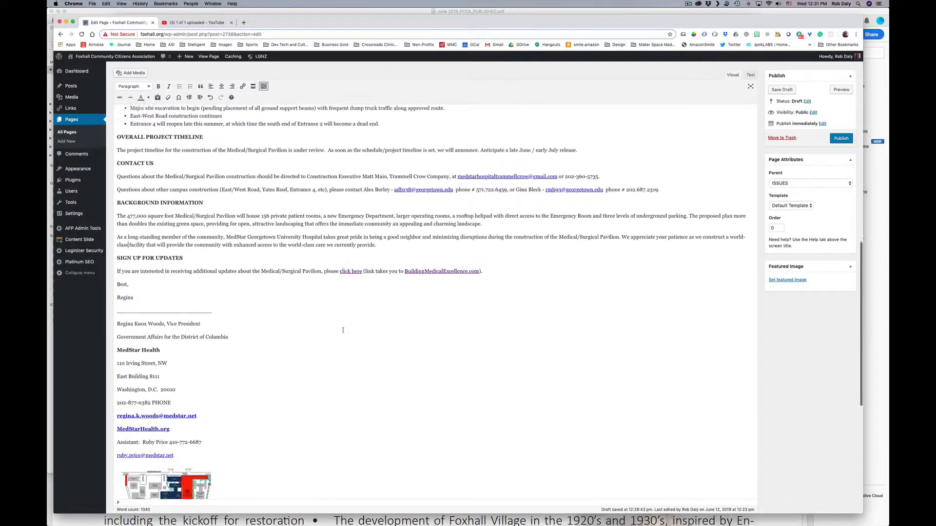
scroll(343, 331, up, 15)
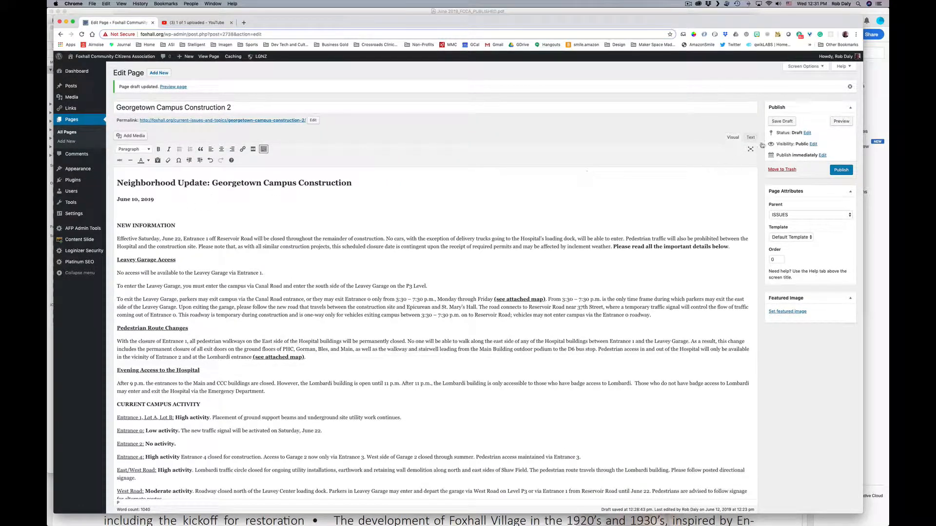
click(782, 121)
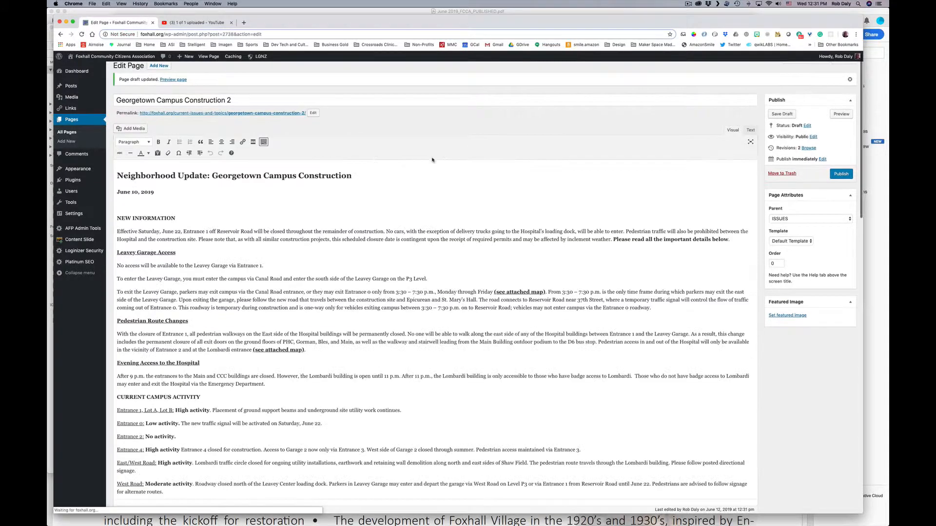
Search the site's pages for "construction" and open the published Georgetown Campus Construction page for editing.
click(77, 120)
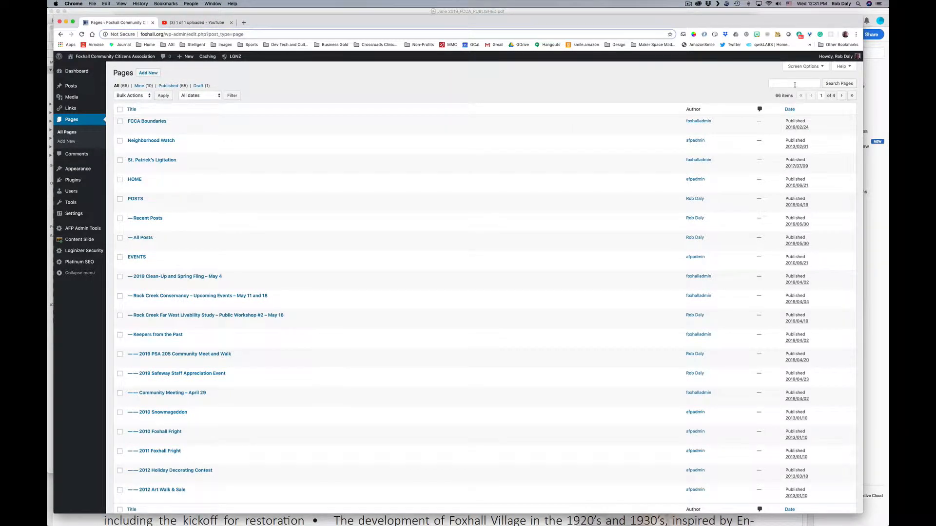
click(794, 85)
text(const)
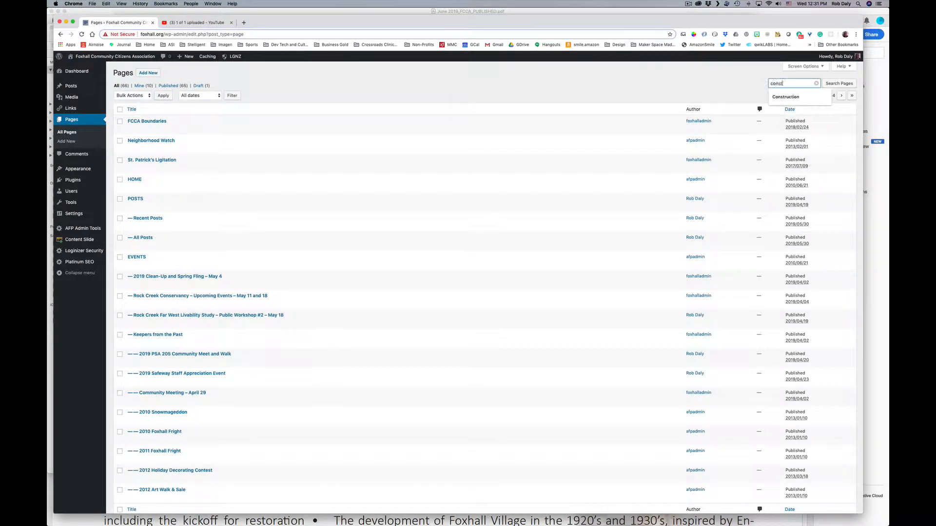
text(ruction)
key(Return)
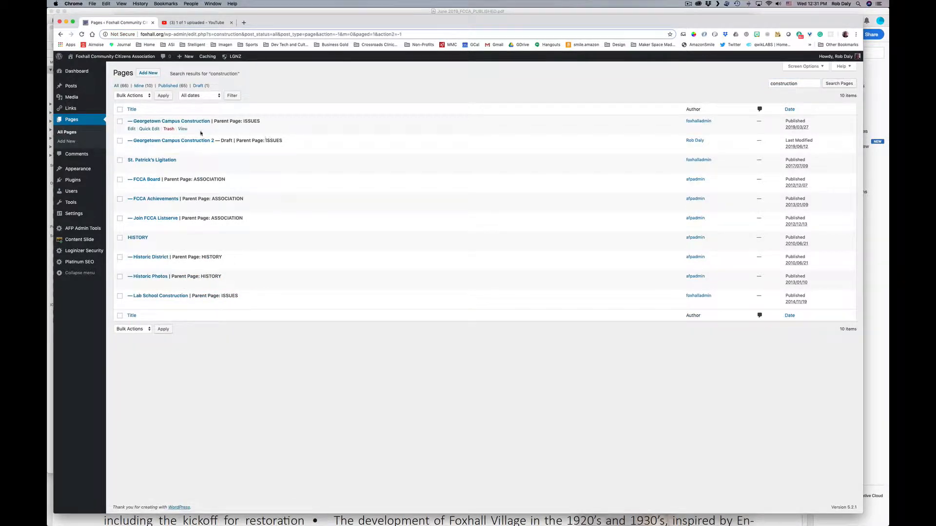
click(170, 122)
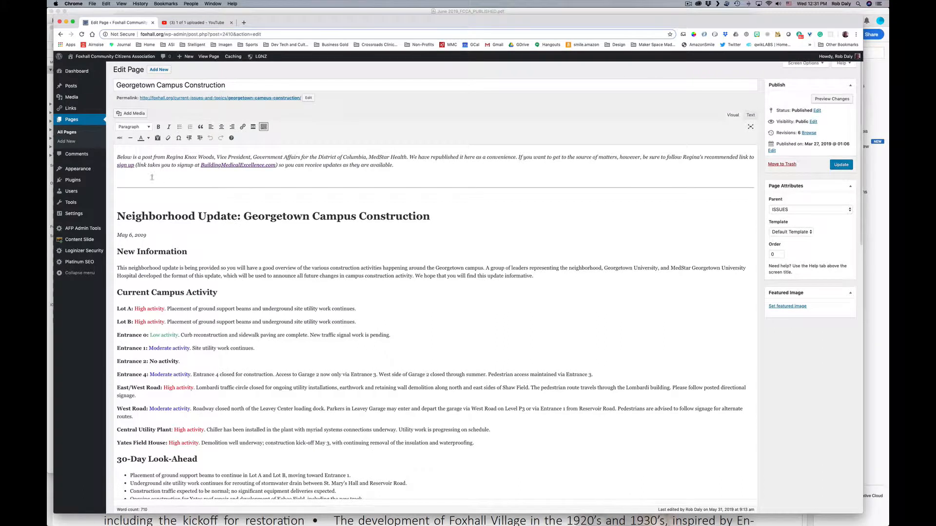
Copy the italic introductory paragraph above the divider at the start of the published page.
drag(116, 156, 138, 178)
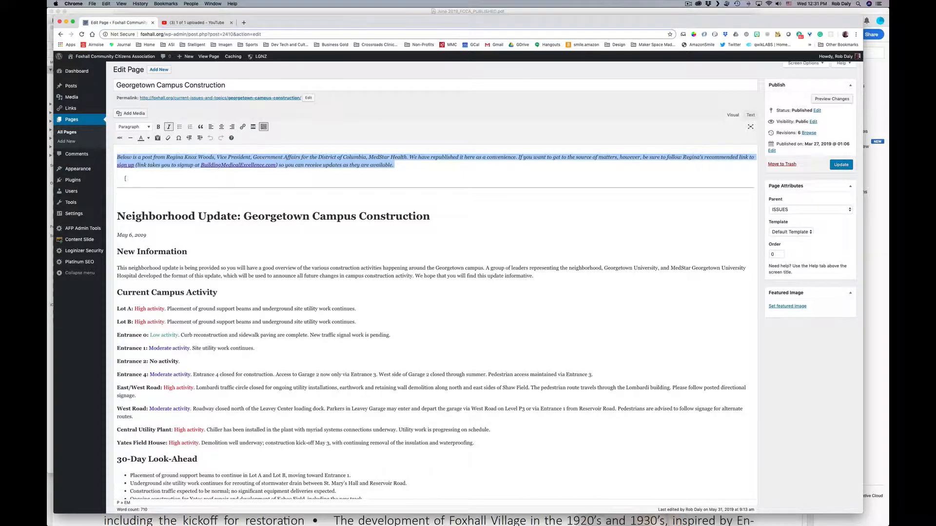
click(125, 179)
drag(118, 157, 126, 195)
click(125, 166)
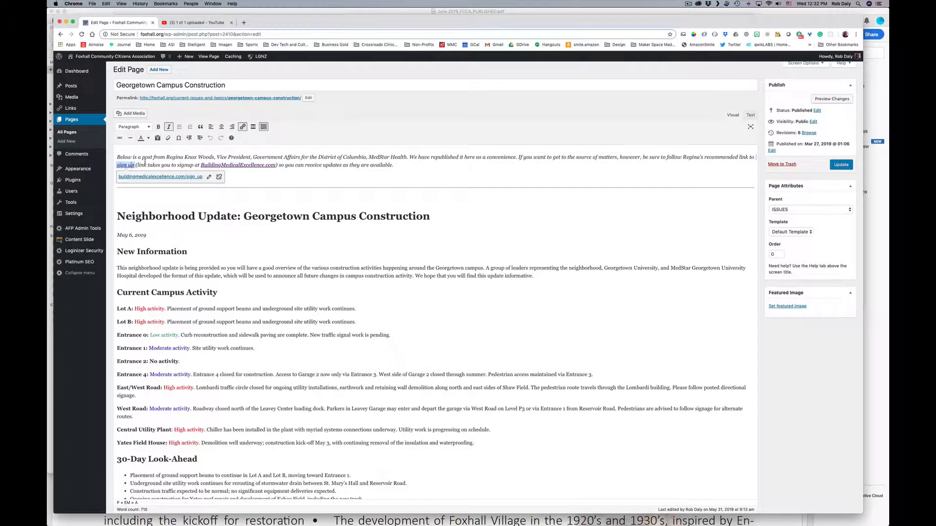
click(144, 162)
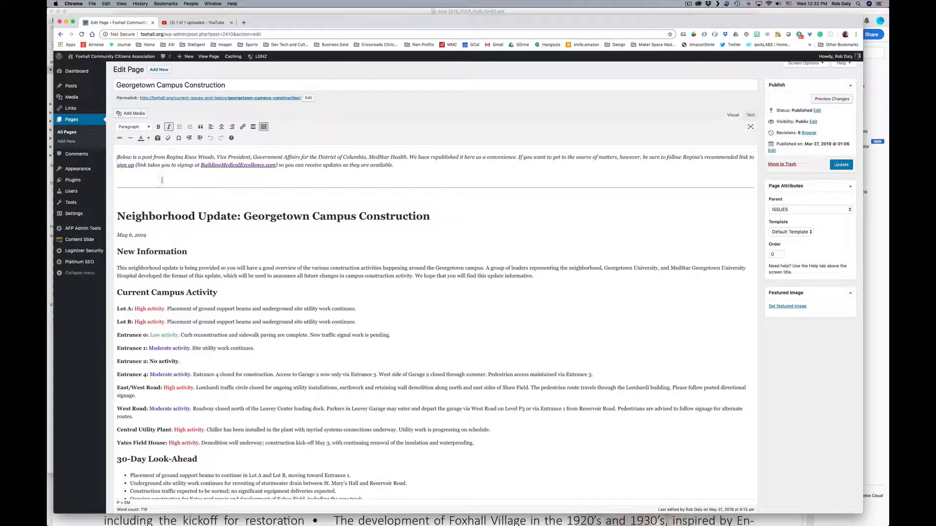
click(118, 155)
click(154, 180)
triple_click(120, 156)
key(super+c)
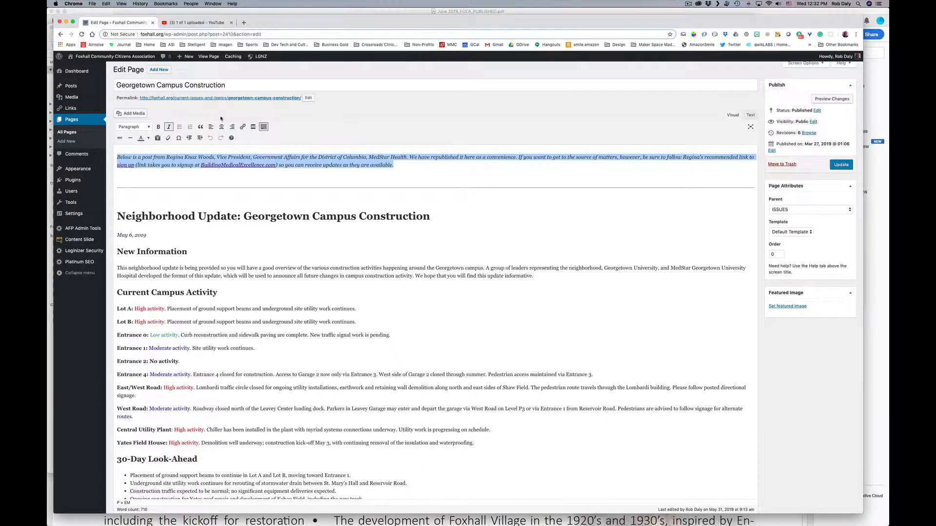
Rename the published page as "Georgetown Campus Construction – OLD" and update it.
click(235, 83)
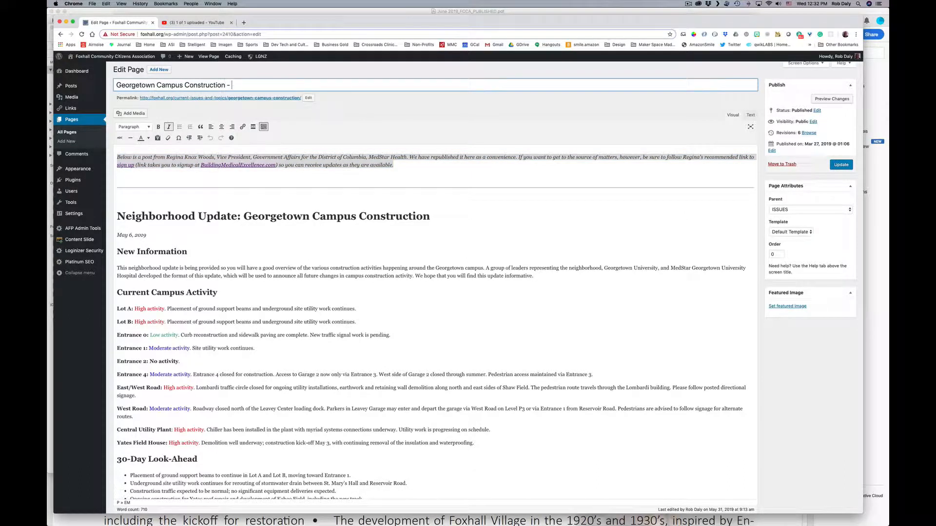
text(- OLD)
click(841, 165)
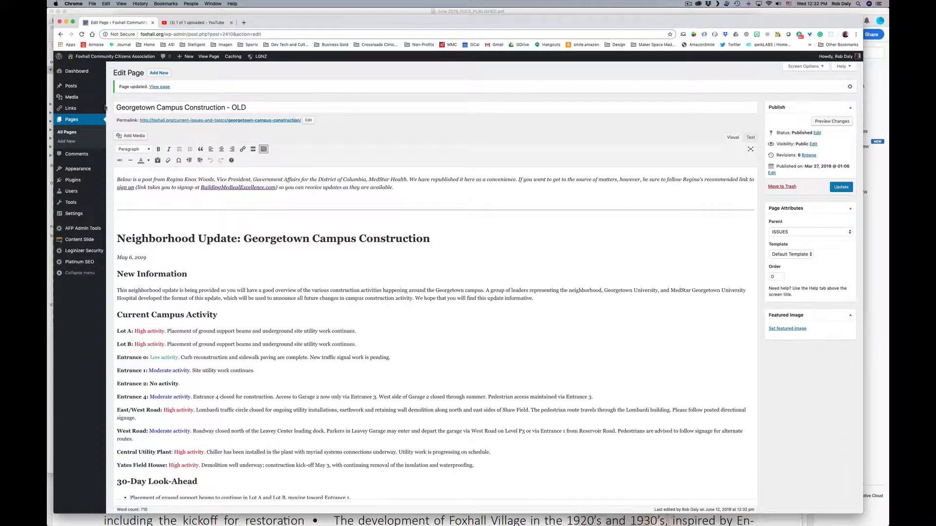
Search the site's pages for "construction" and open the draft "Georgetown Campus Construction 2" for editing.
click(77, 121)
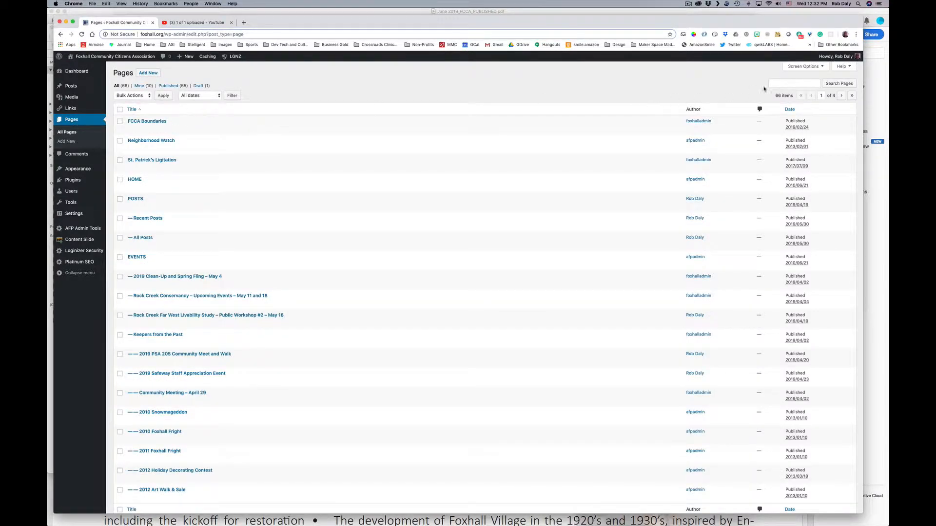
click(778, 83)
text(con)
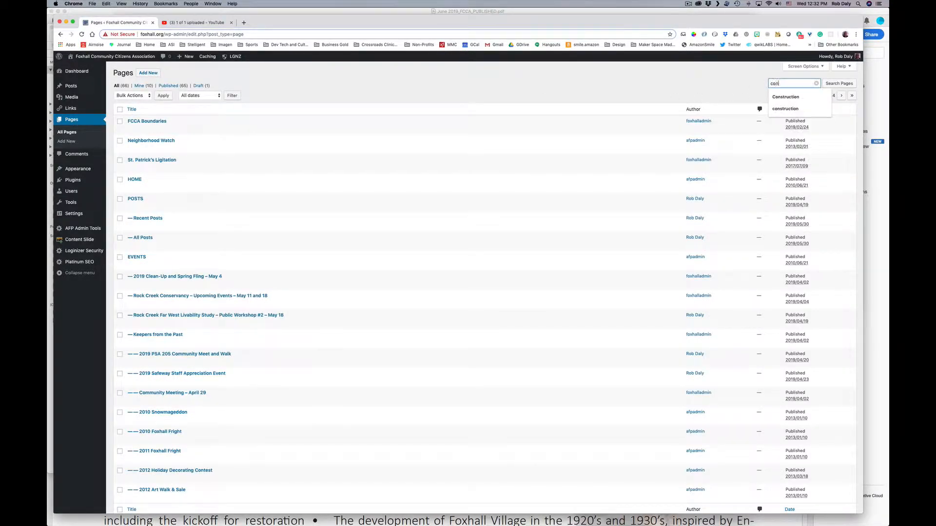
text(struction)
key(Return)
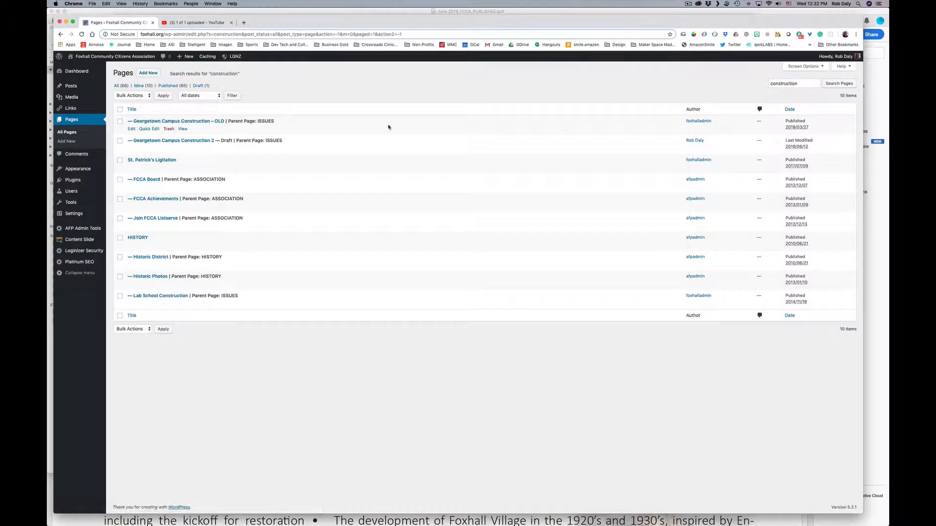
click(174, 140)
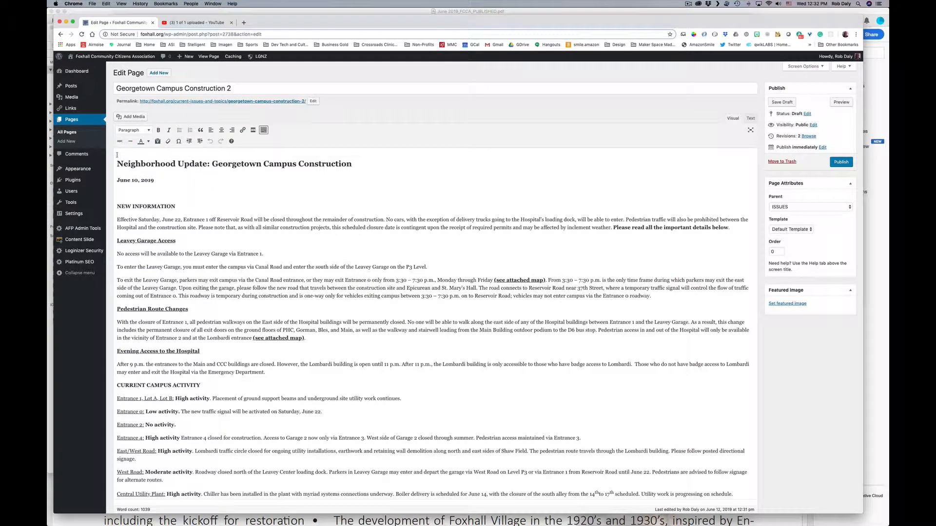
Add an empty line above the "Neighborhood Update: Georgetown Campus Construction" heading and paste the copied introductory paragraph there.
click(117, 155)
key(Return)
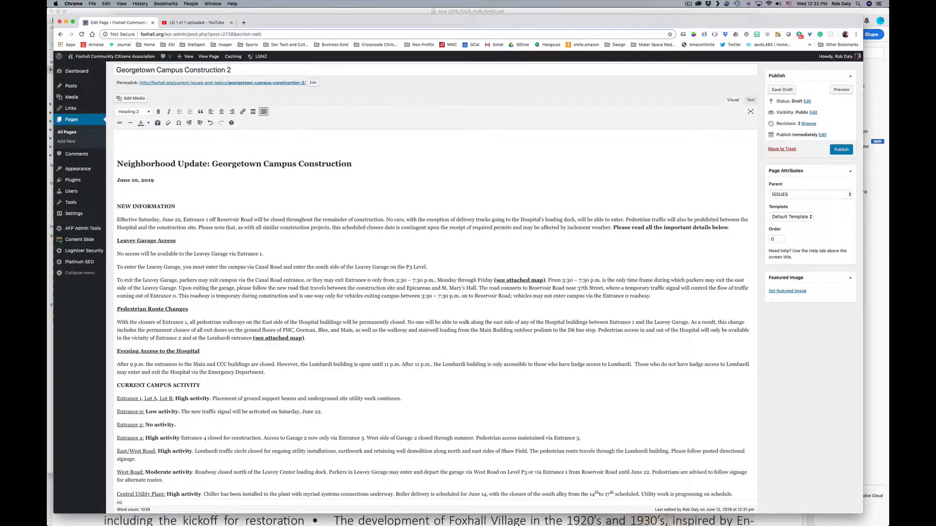
key(super+v)
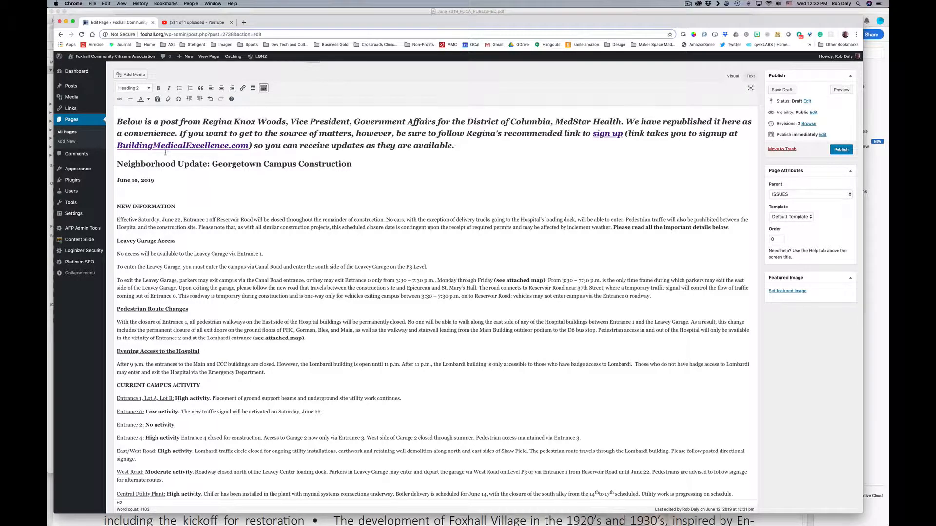
Change the pasted introductory paragraph above the "Neighborhood Update" heading to Paragraph format.
drag(117, 122, 473, 147)
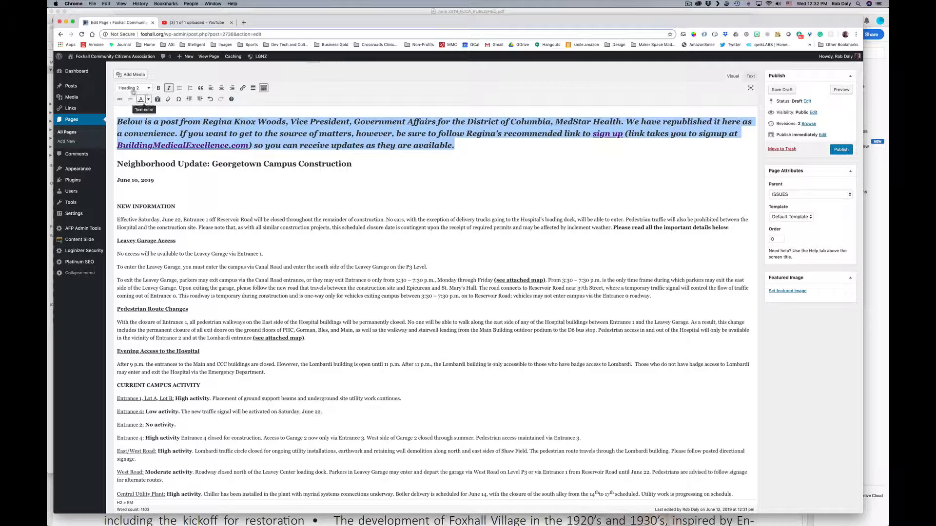
click(148, 88)
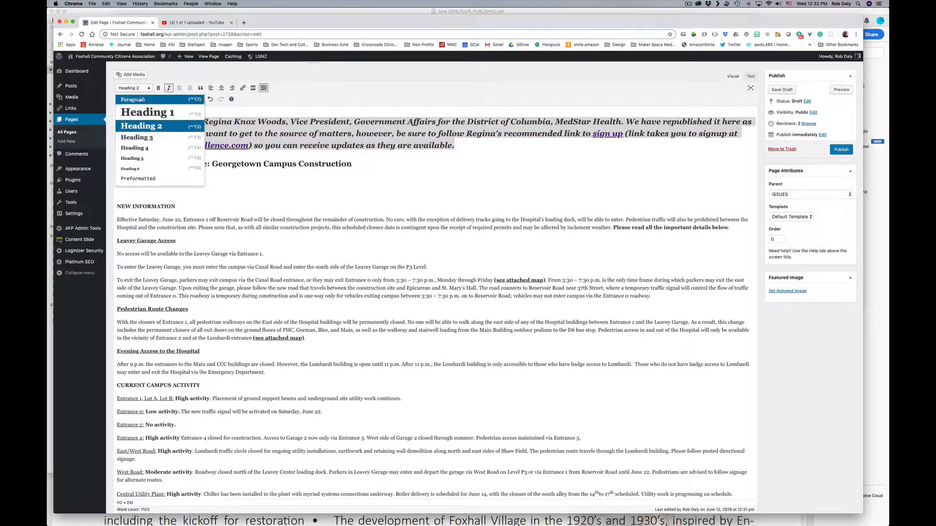
click(133, 99)
click(158, 136)
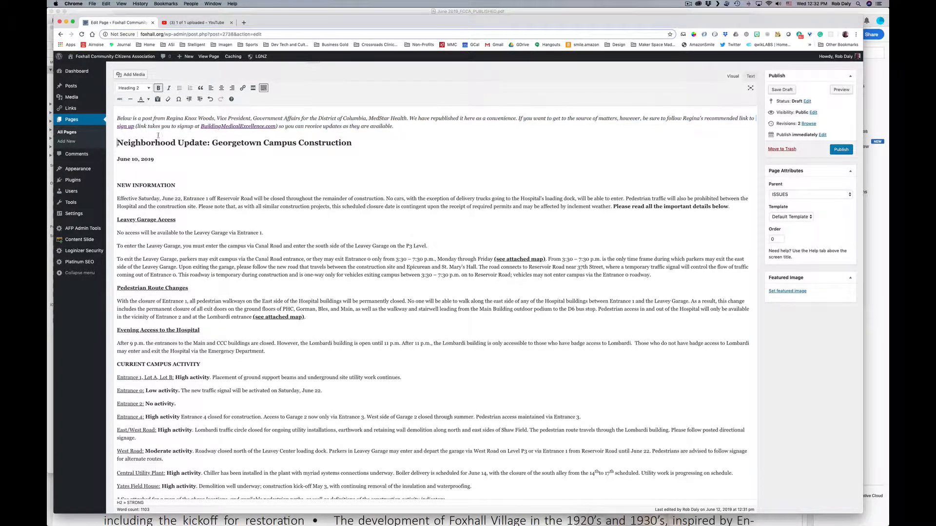
Insert a horizontal line between the italic introductory paragraph and the "Neighborhood Update: Georgetown Campus Construction" heading.
scroll(184, 143, up, 2)
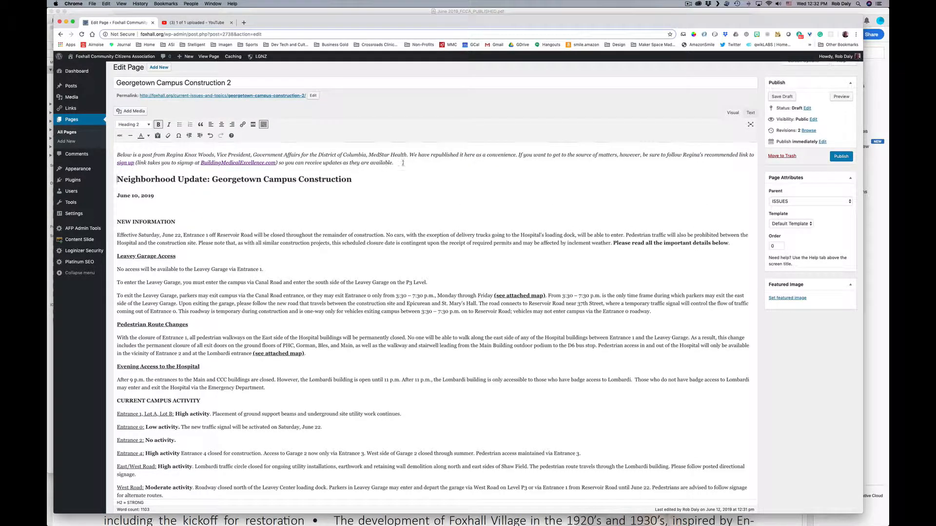
click(403, 163)
key(Return)
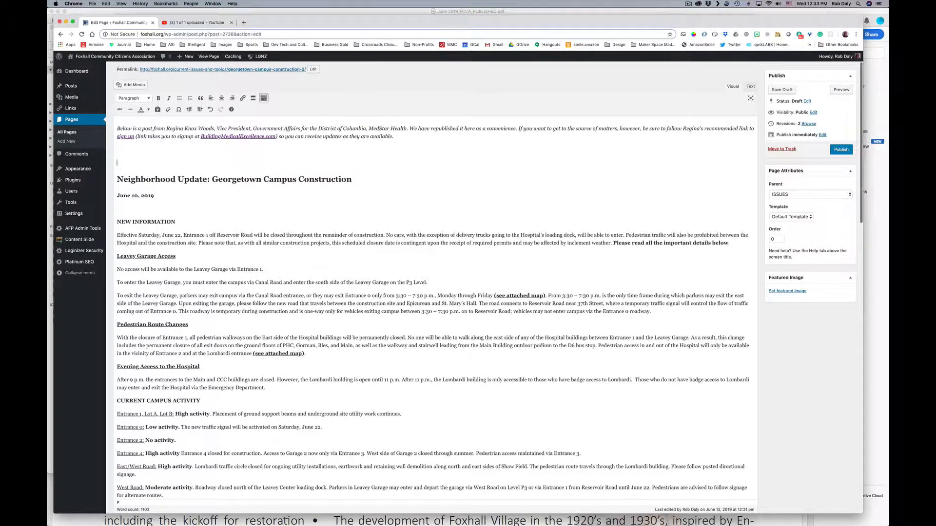
click(131, 109)
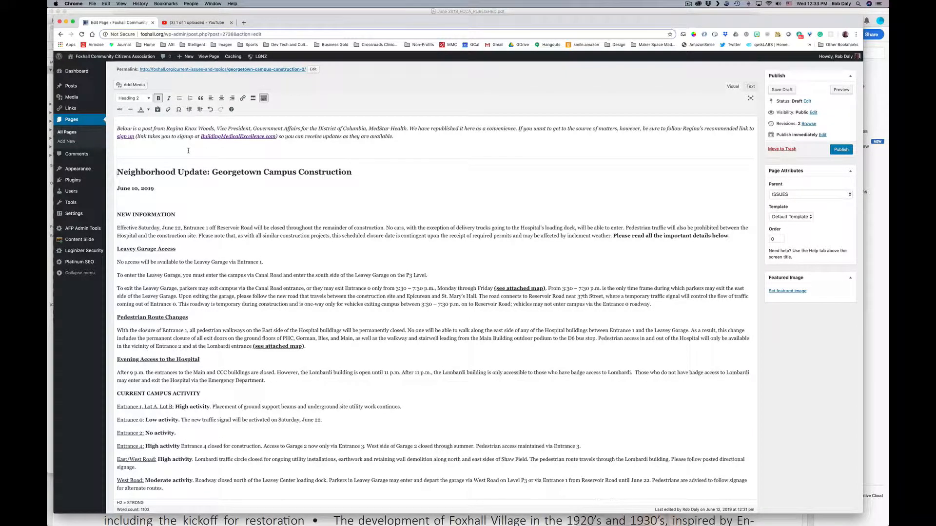
Remove the empty line below the date "June 10, 2019" and italicize the date.
scroll(288, 149, down, 2)
click(148, 171)
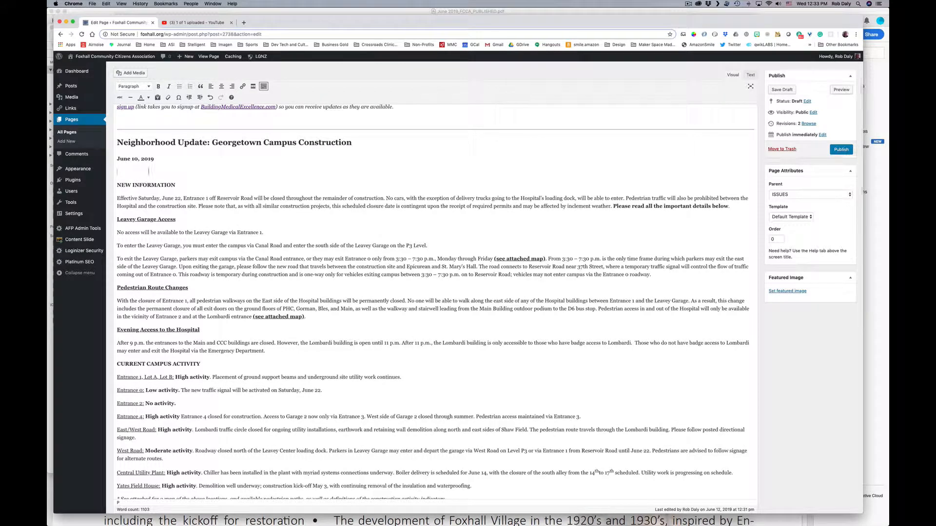
key(BackSpace)
scroll(148, 172, up, 1)
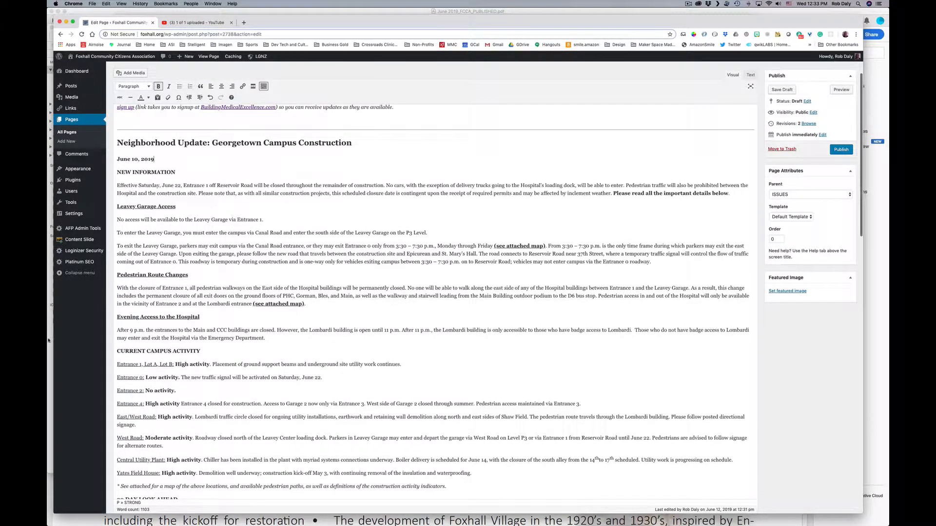
drag(117, 159, 155, 159)
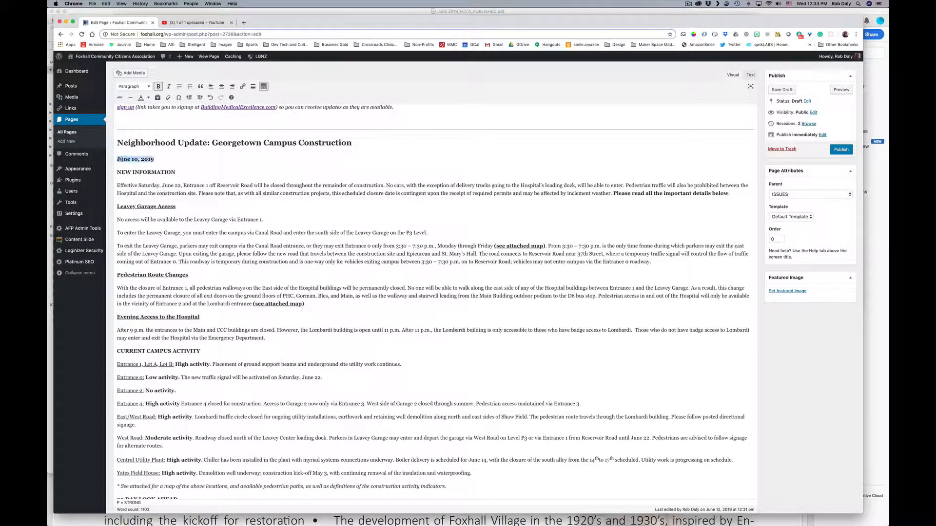
click(169, 87)
click(228, 164)
Remove the trailing "2" so the page title reads "Georgetown Campus Construction", and publish the page.
scroll(271, 117, up, 5)
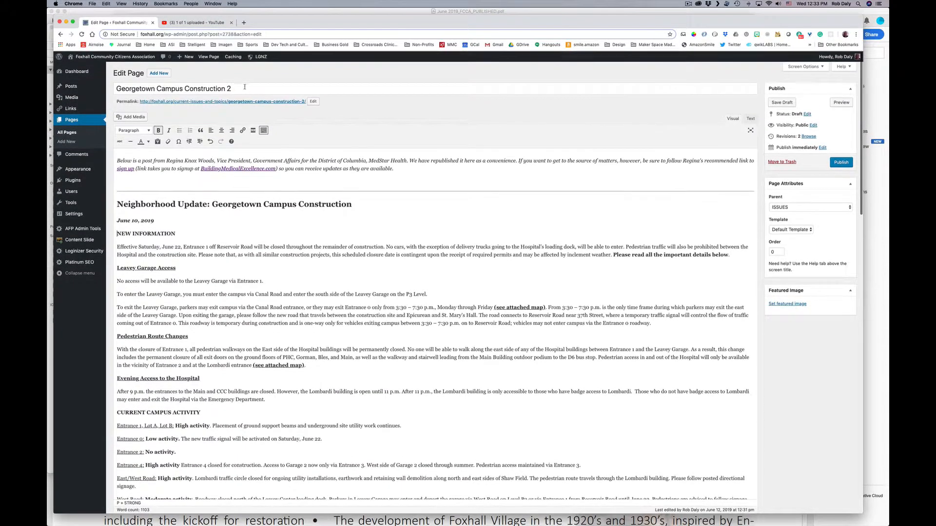
click(242, 88)
key(BackSpace)
key(BackSpace)
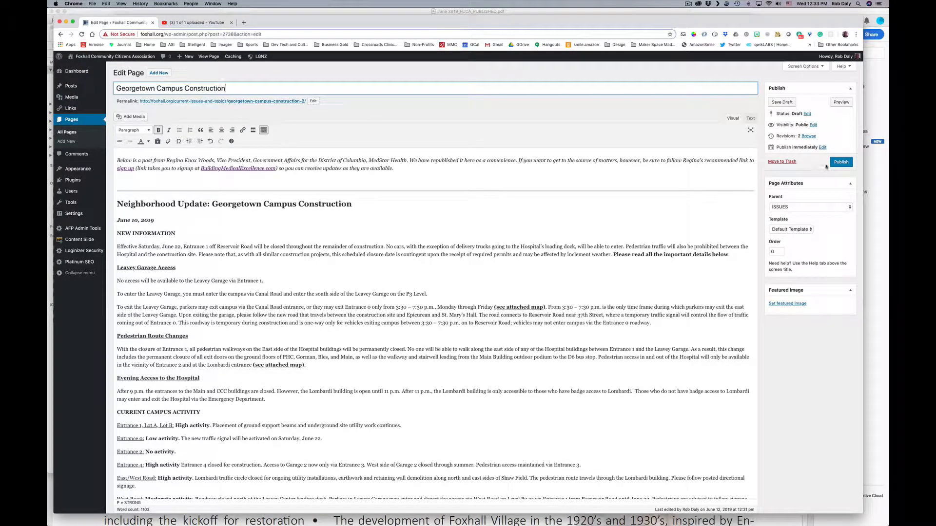
click(840, 163)
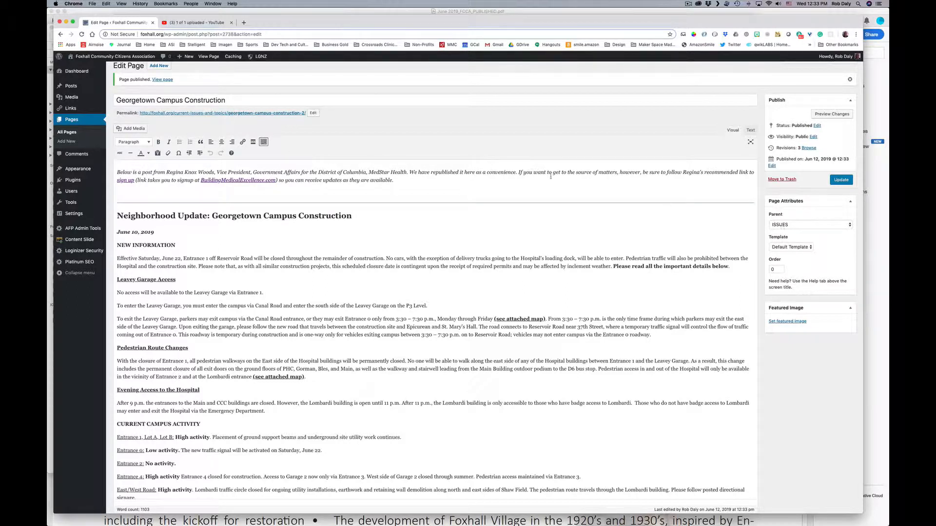
View the published page on the site and check its content down to the signature block and campus map.
scroll(209, 68, up, 1)
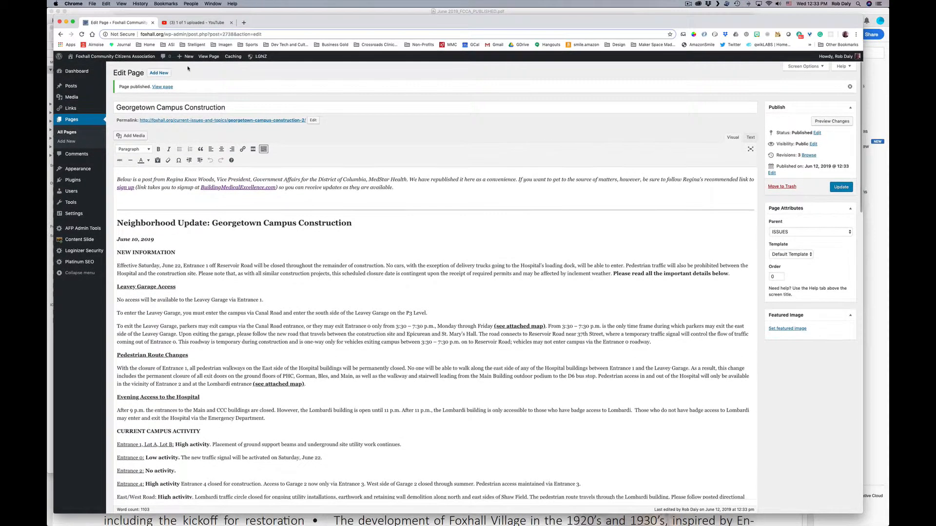
click(210, 56)
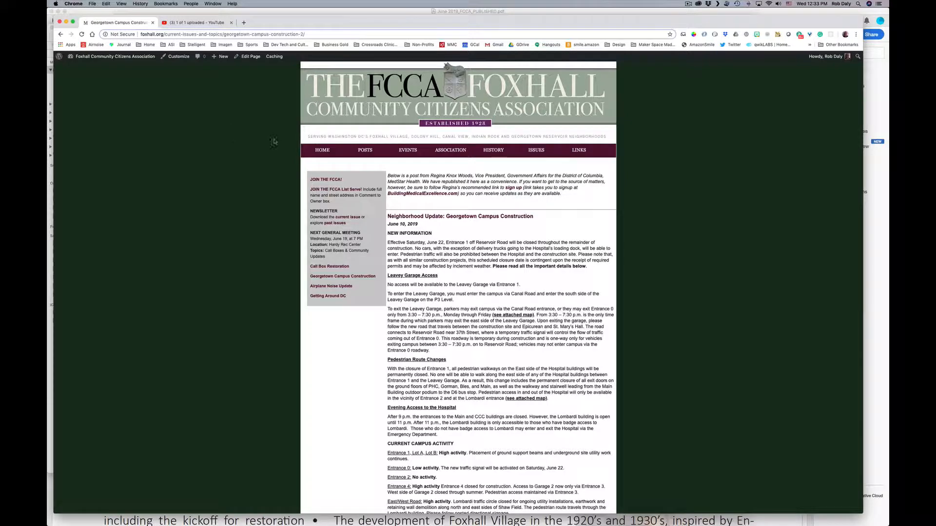
scroll(457, 306, down, 10)
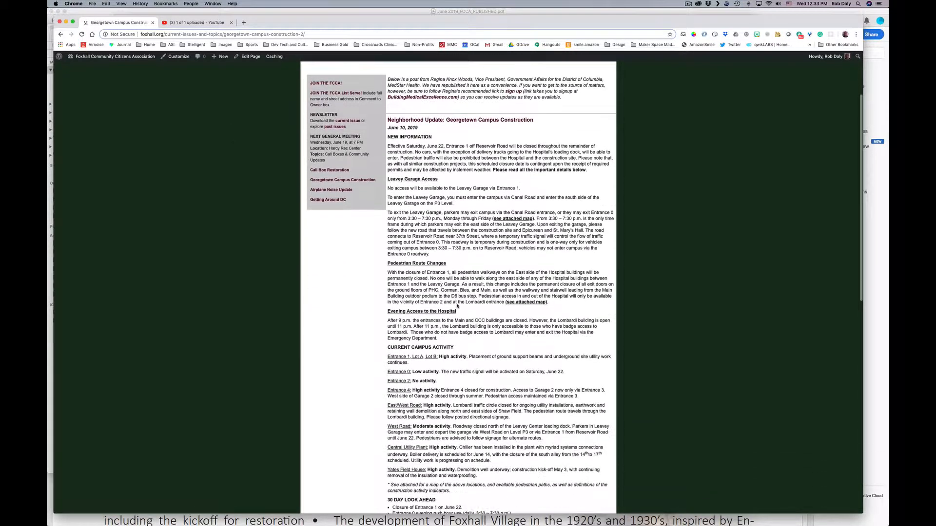
scroll(417, 249, down, 8)
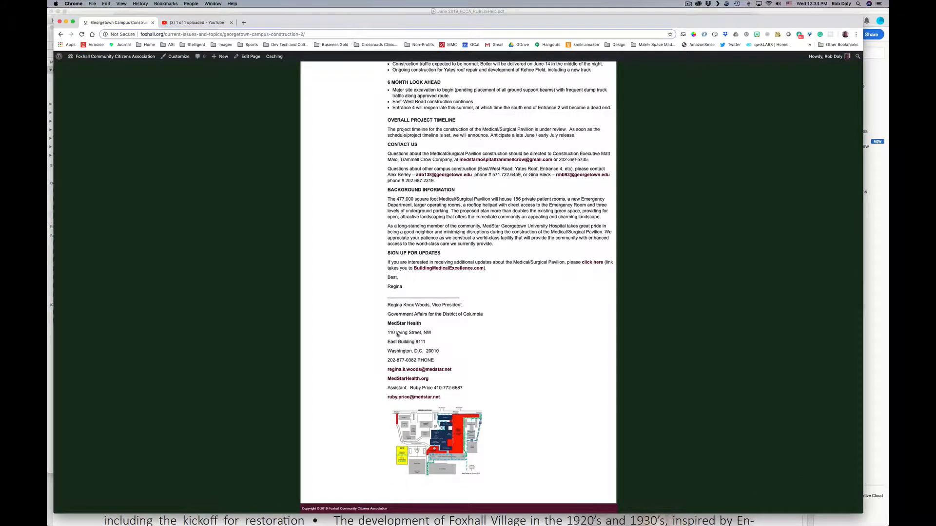
mouse_move(388, 305)
mouse_down()
mouse_move(439, 342)
mouse_move(429, 397)
mouse_move(461, 398)
mouse_up()
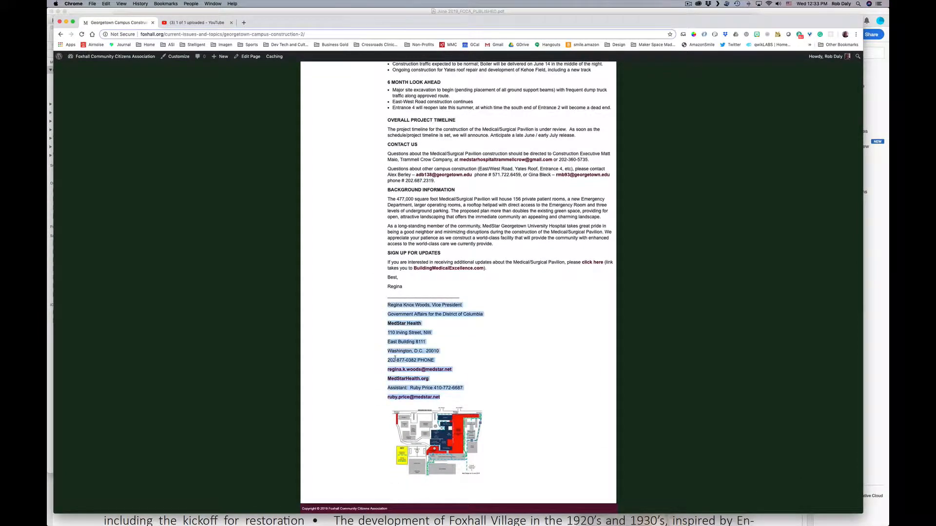
scroll(464, 337, up, 20)
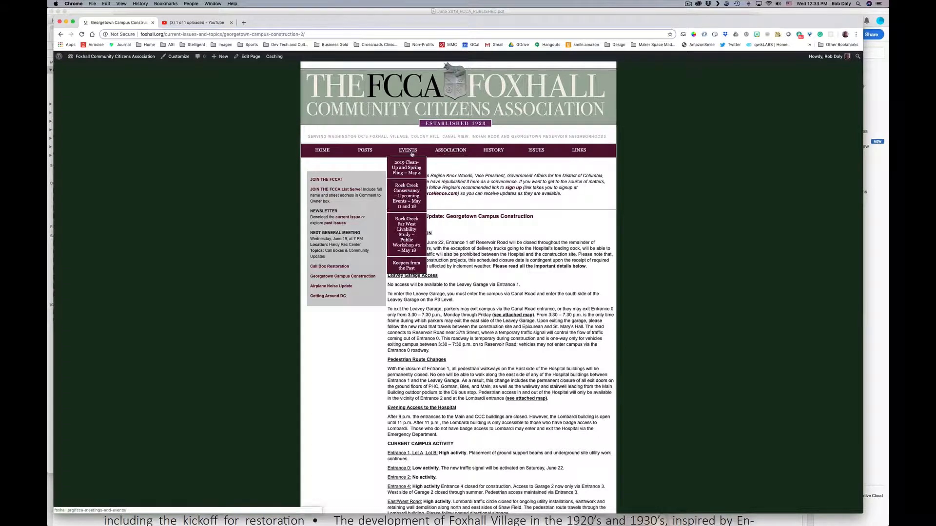
Open "Georgetown Campus Construction – OLD" from the site's ISSUES pages and examine its signature block at the end.
mouse_move(534, 151)
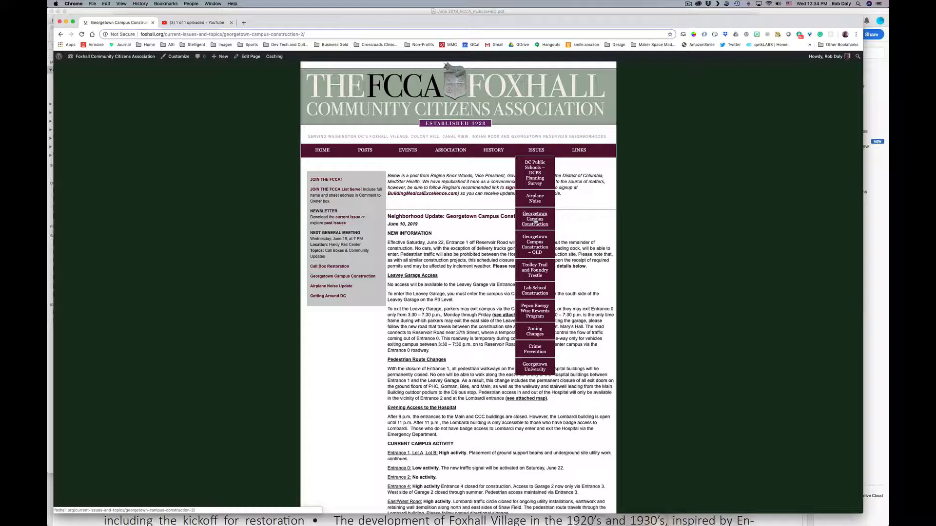
click(302, 34)
text(2)
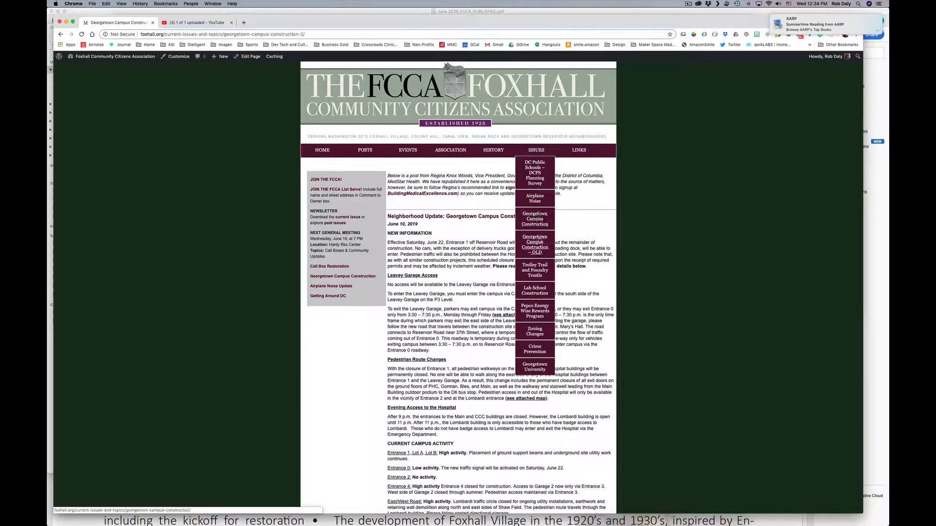
click(536, 243)
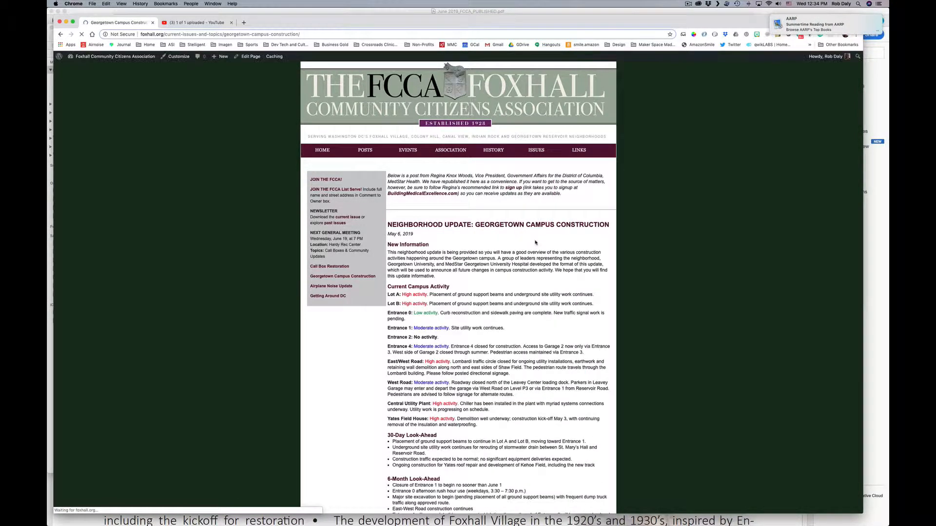
scroll(449, 390, down, 15)
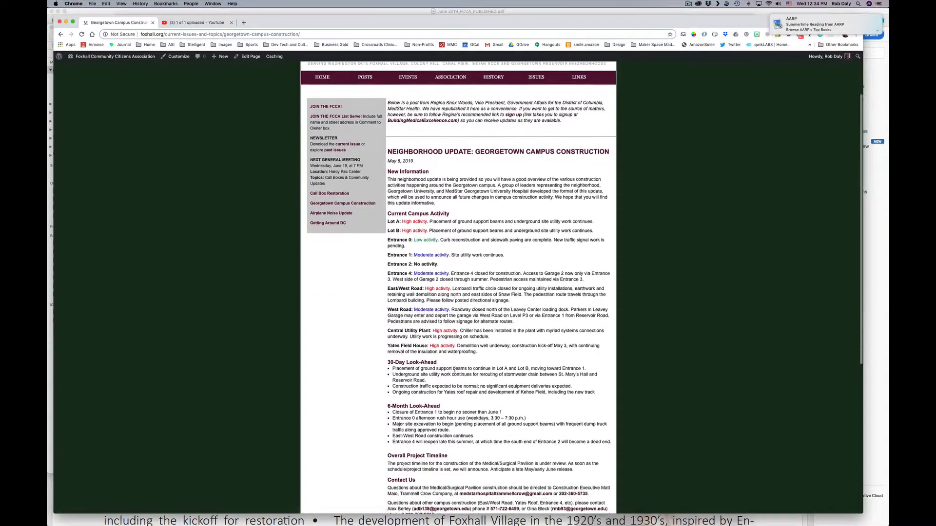
scroll(452, 362, up, 15)
scroll(452, 362, down, 15)
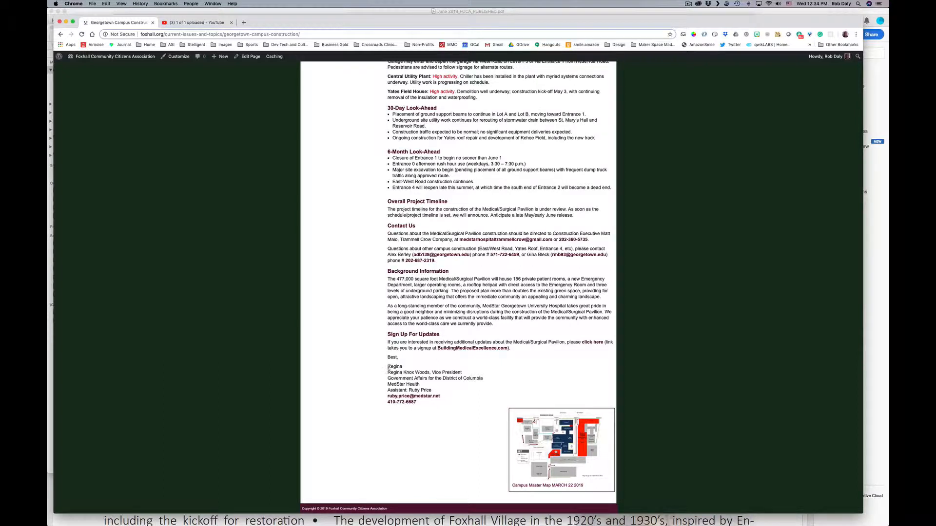
mouse_move(389, 367)
mouse_down()
mouse_move(424, 403)
mouse_move(440, 406)
mouse_up()
click(433, 361)
Open the old page for editing and copy the complete signature block below "Best,".
scroll(420, 72, up, 10)
click(251, 56)
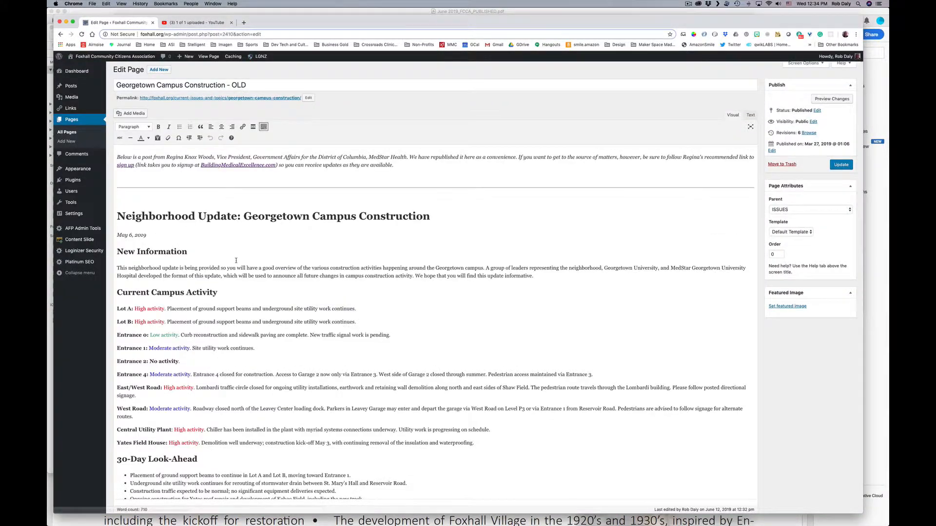
scroll(238, 268, down, 5)
scroll(238, 268, down, 5)
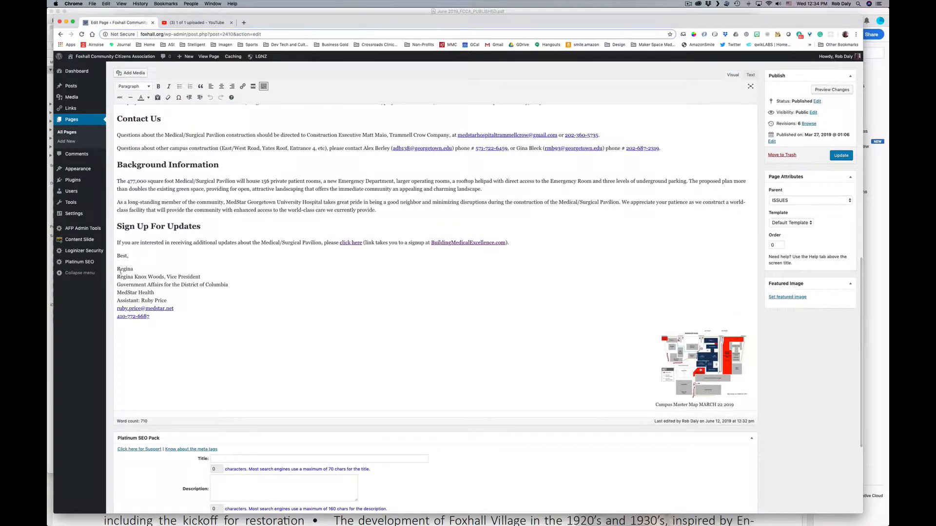
drag(116, 268, 178, 312)
scroll(184, 293, down, 10)
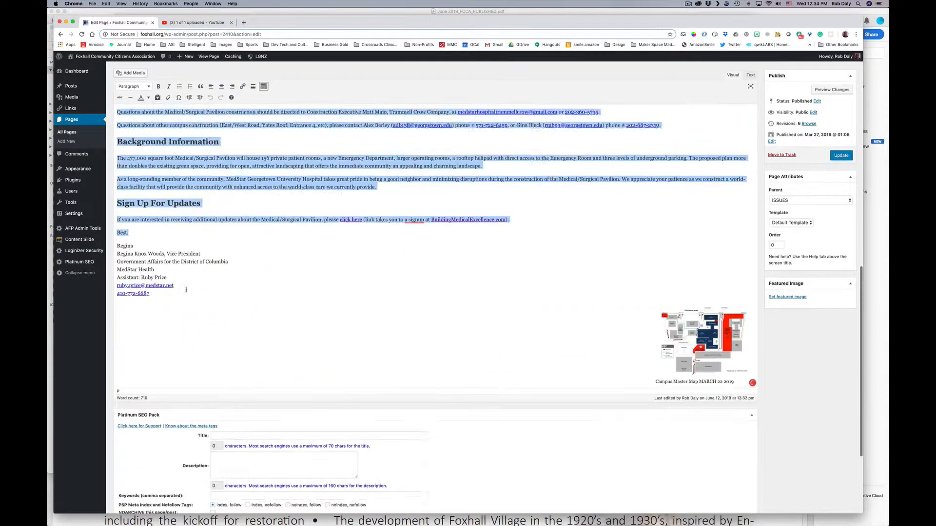
click(153, 229)
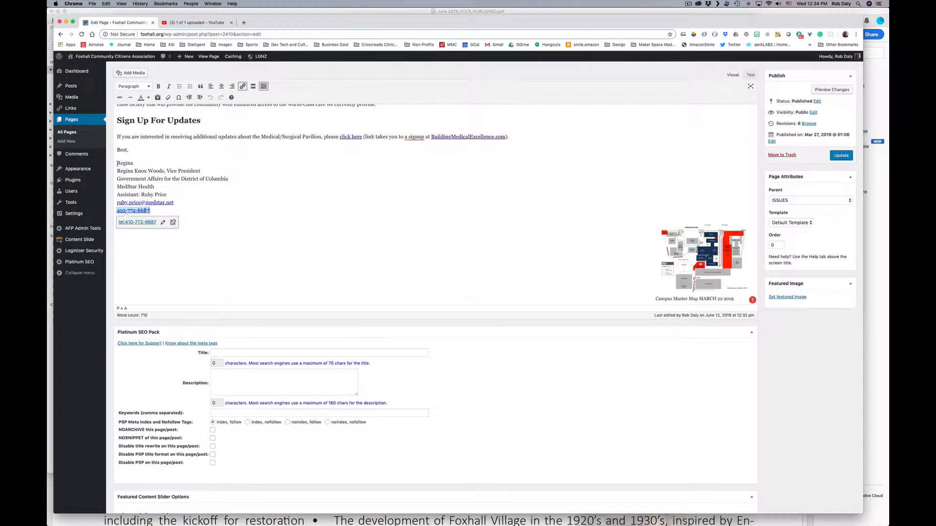
drag(117, 163, 159, 211)
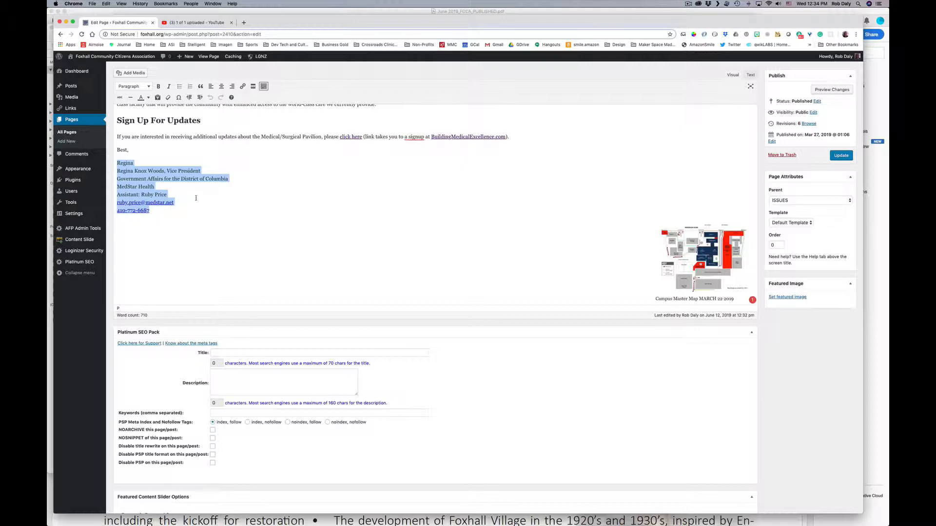
Move the page "Georgetown Campus Construction - OLD" to the trash.
scroll(195, 198, up, 15)
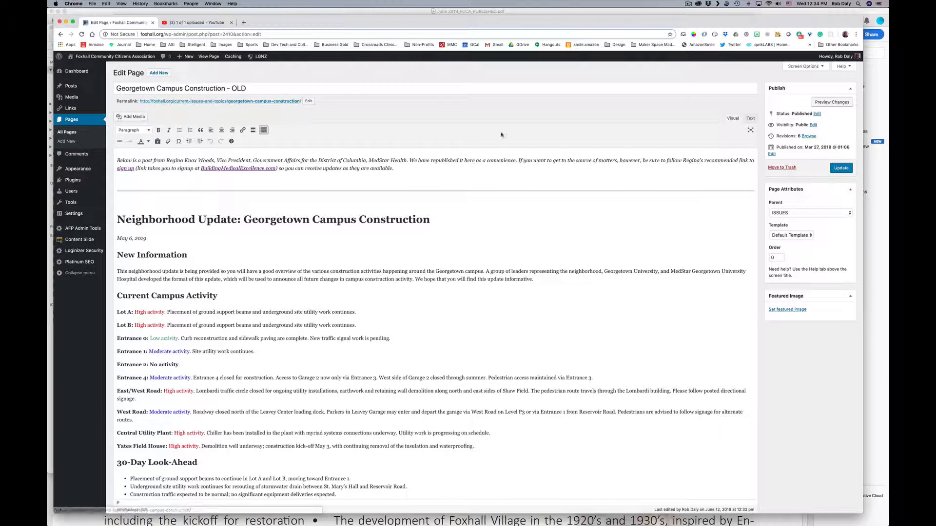
click(783, 168)
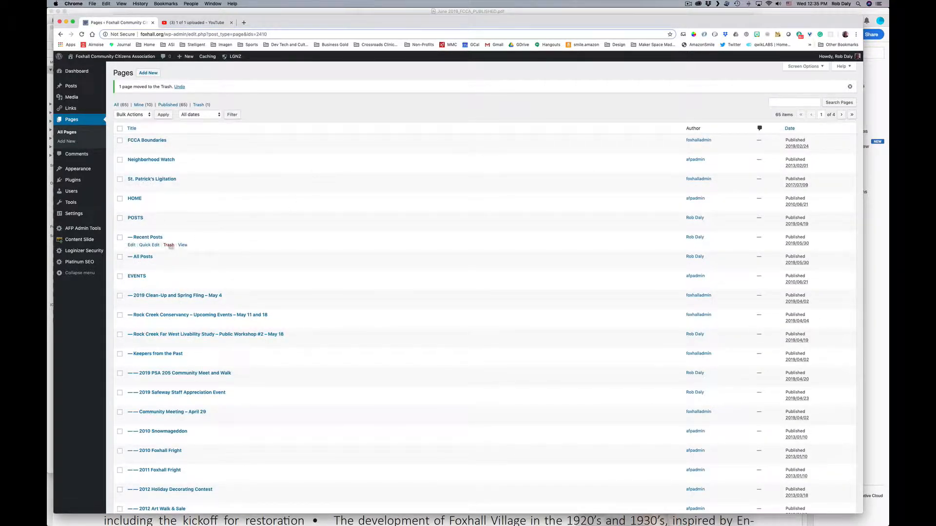
Search the site's pages for "Construction" and open "Georgetown Campus Construction" under ISSUES for editing.
click(789, 103)
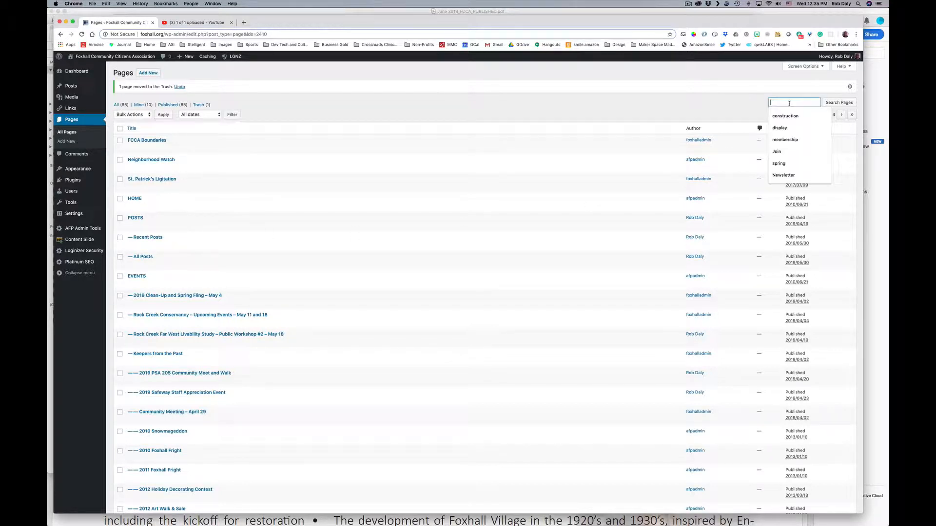
text(Construction)
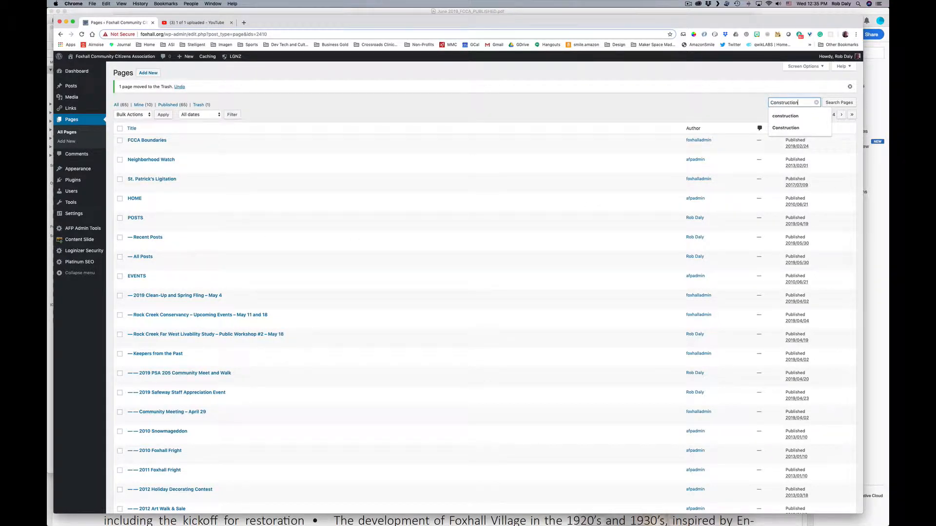
key(Return)
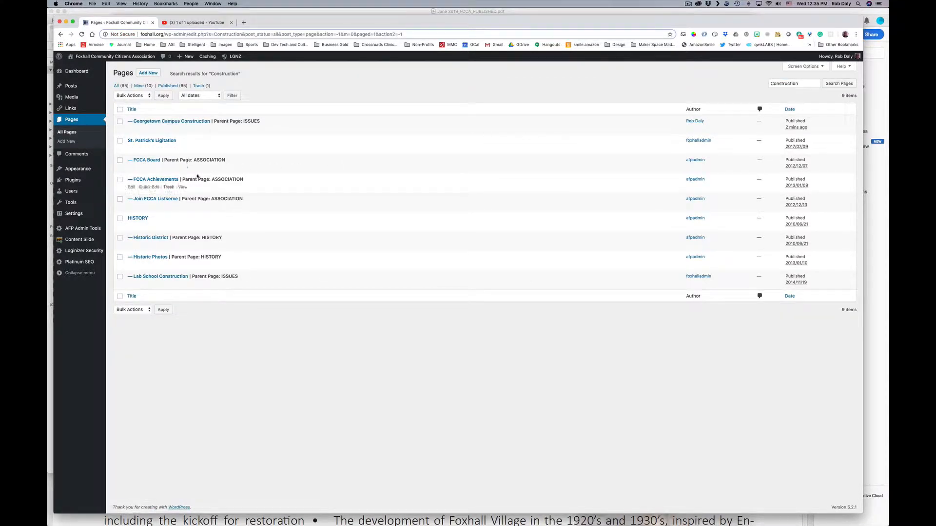
click(179, 121)
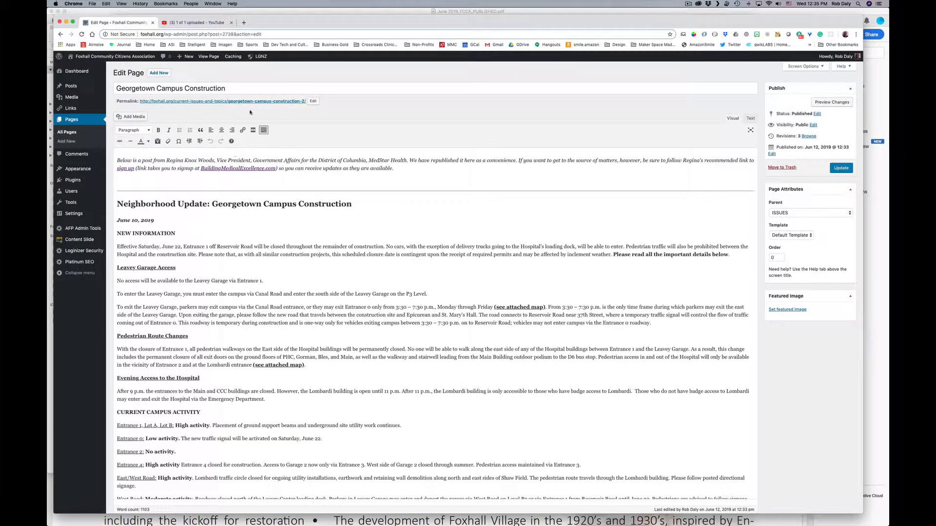
scroll(216, 207, down, 5)
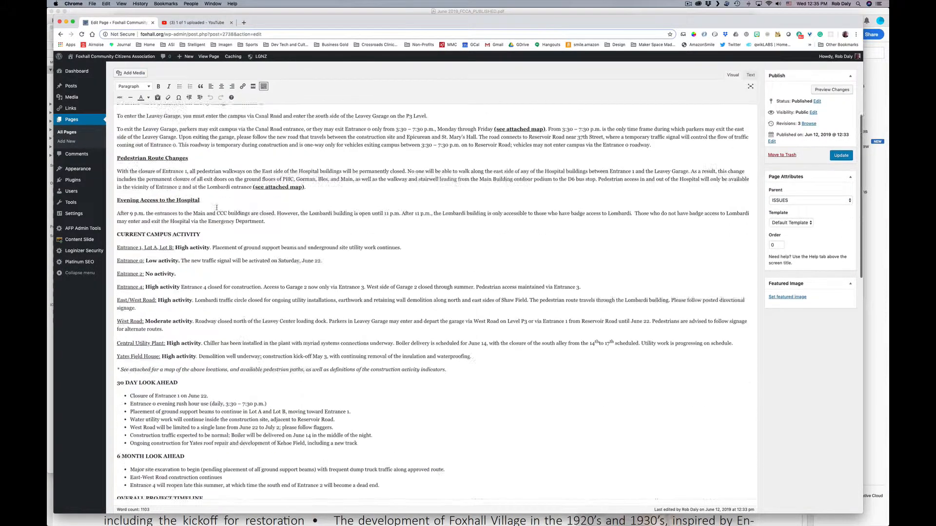
Replace the contact details below the signature line, down to the assistant's e-mail, with the signature block copied from the old page.
scroll(217, 207, down, 15)
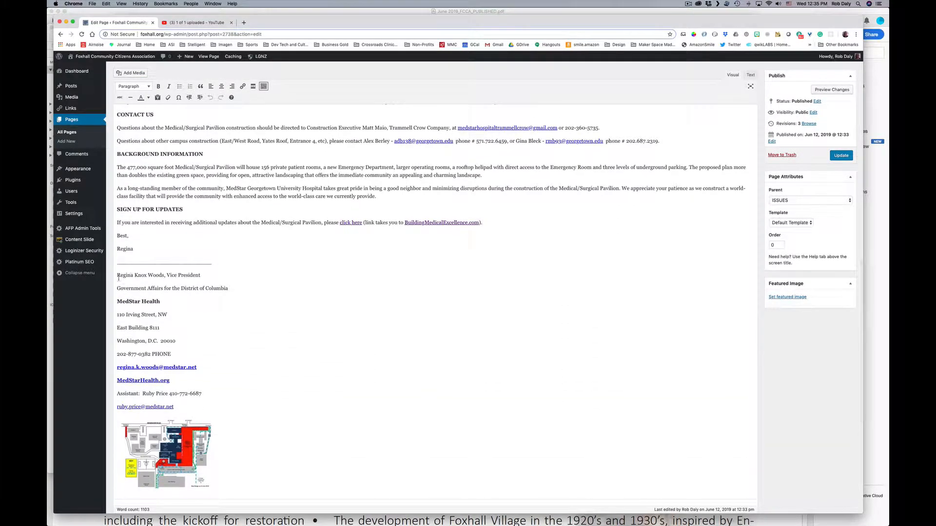
shift+click(116, 275)
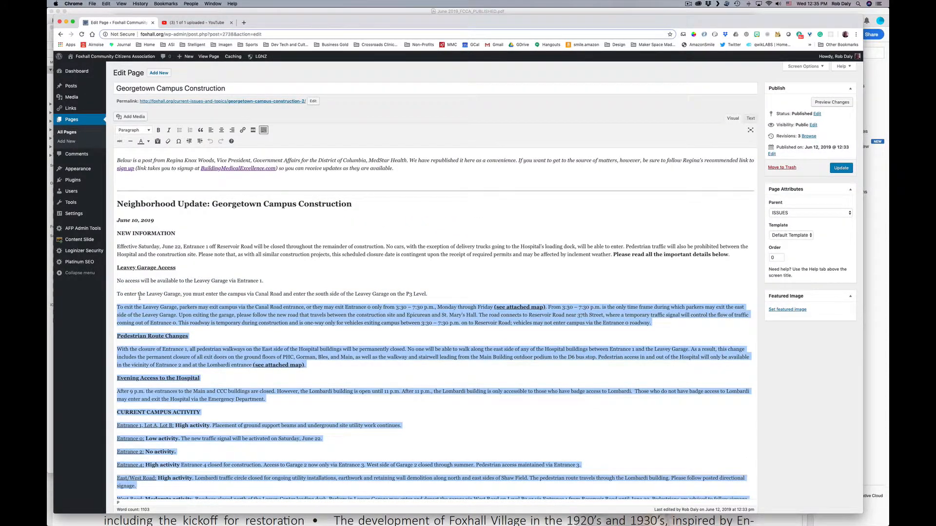
scroll(140, 297, down, 20)
click(119, 291)
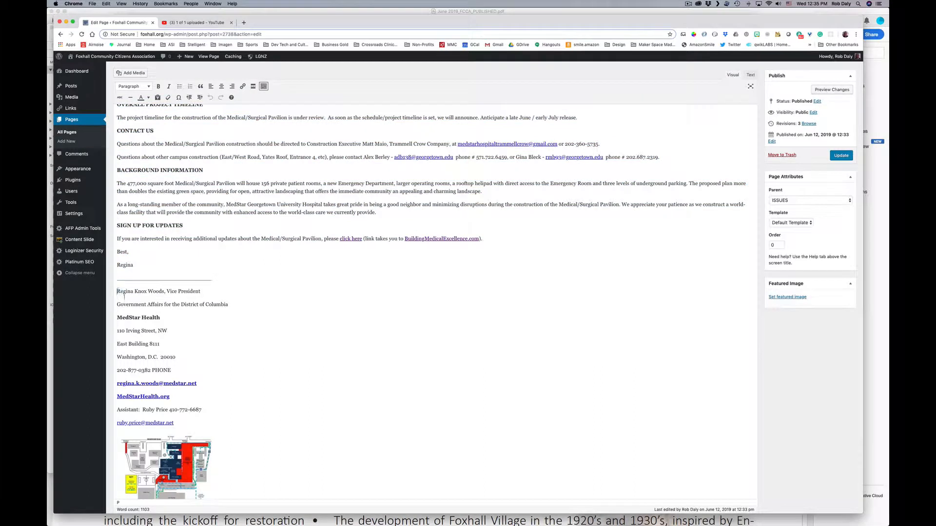
drag(123, 295, 181, 420)
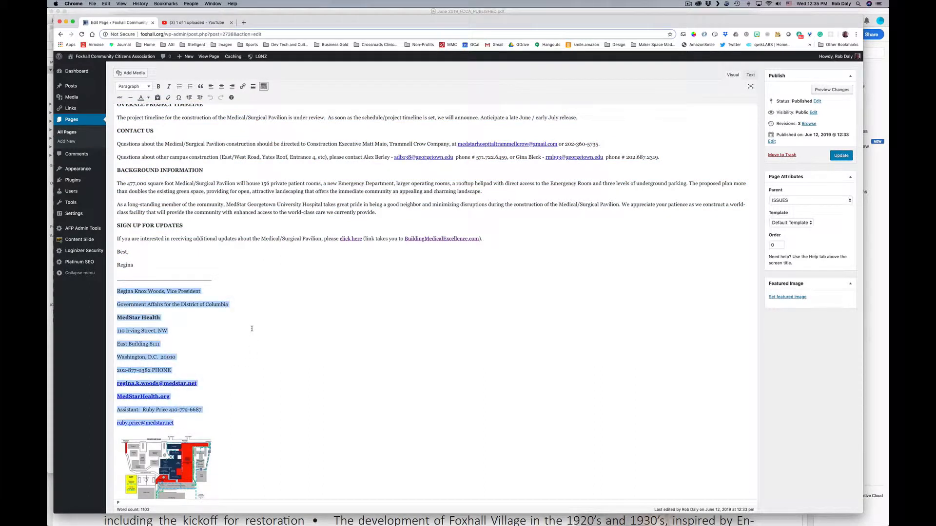
key(super+v)
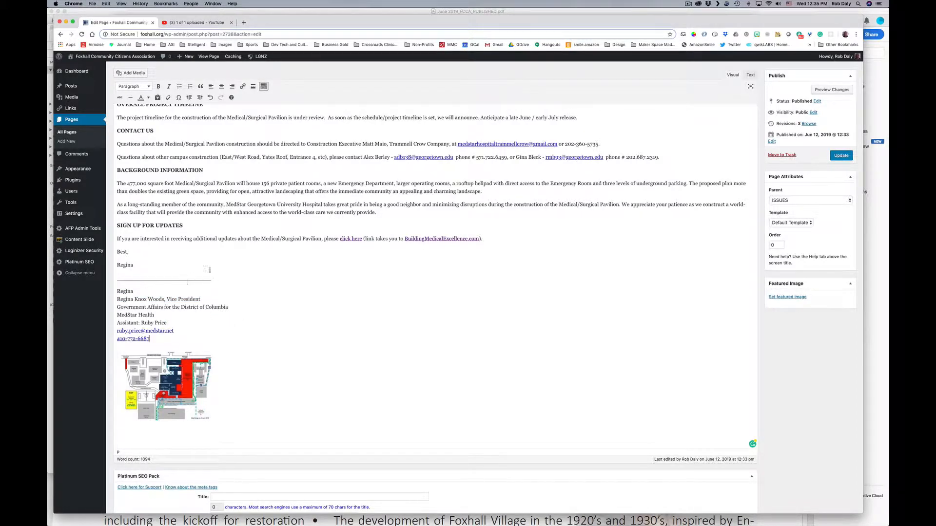
Change the page's permalink slug to "georgetown-campus-construction" and update the page.
scroll(210, 269, up, 20)
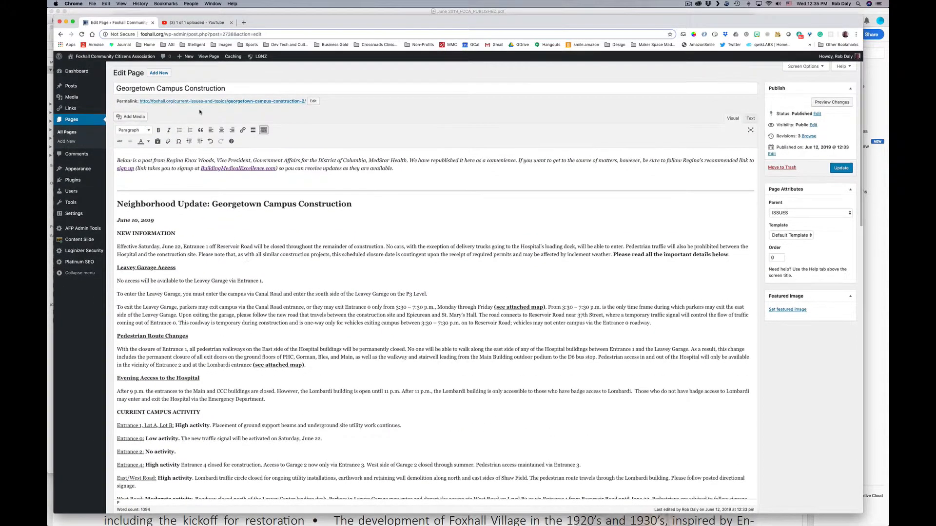
click(313, 101)
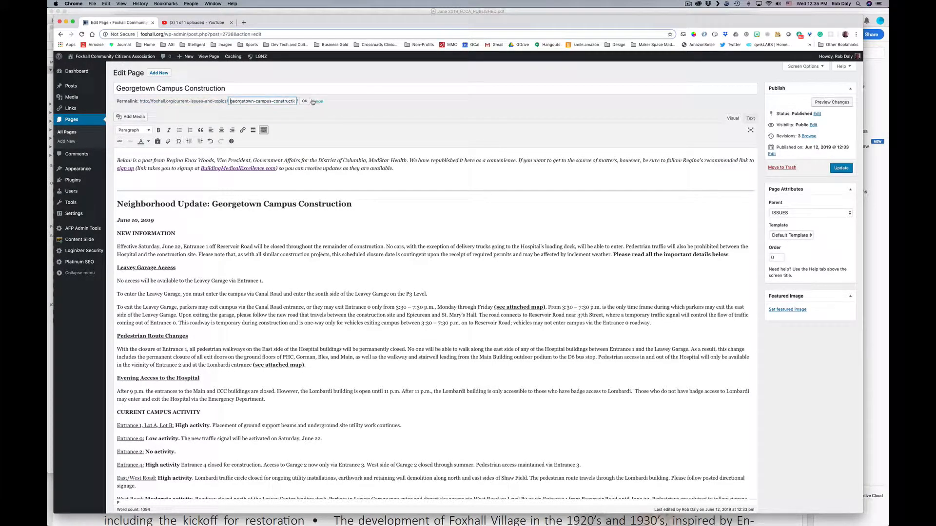
click(291, 101)
key(Right)
key(Right)
key(BackSpace)
click(340, 103)
key(Right)
key(Right)
key(Right)
click(304, 102)
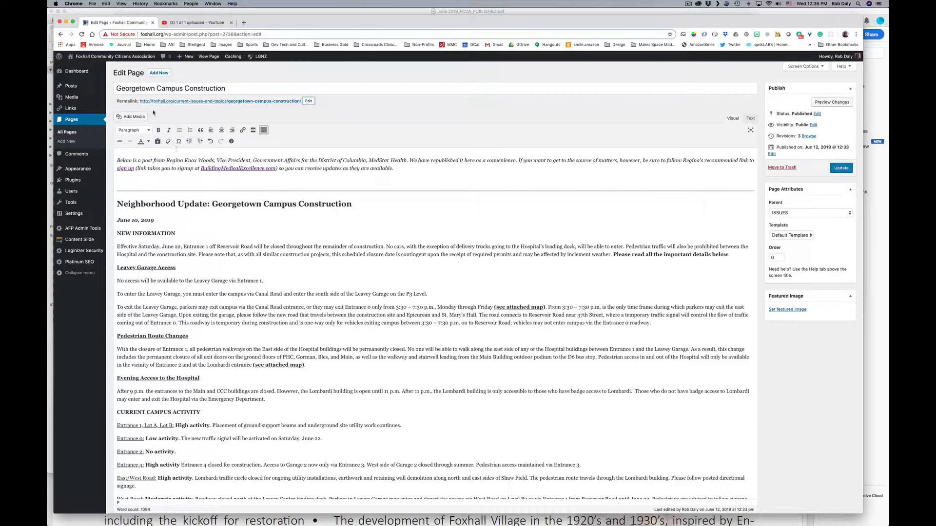
click(841, 168)
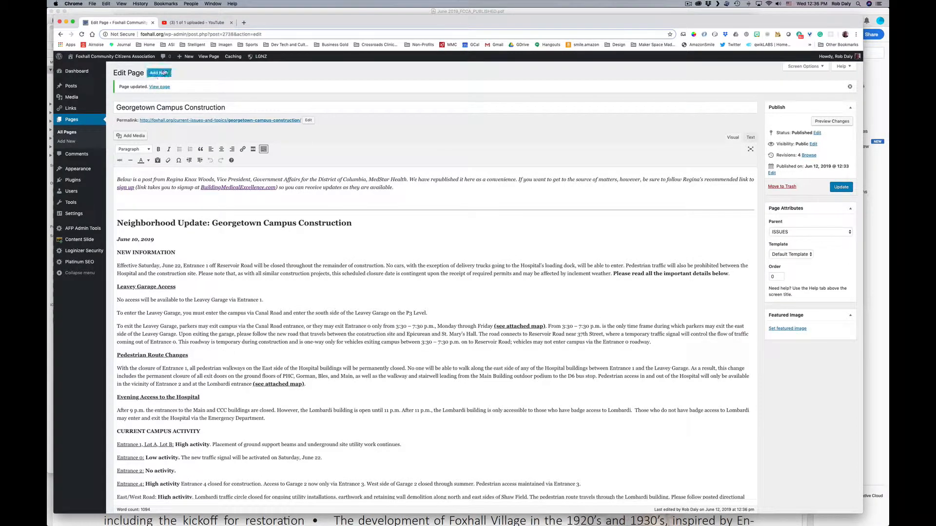
View the published page to check its text and signature block, and test the campus map by opening it full size and returning.
click(207, 57)
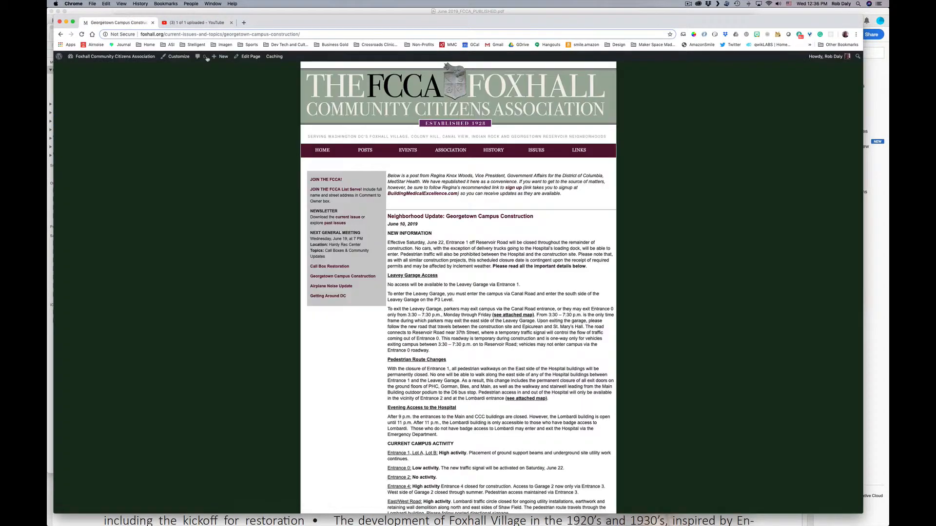
scroll(470, 277, down, 3)
scroll(469, 276, down, 2)
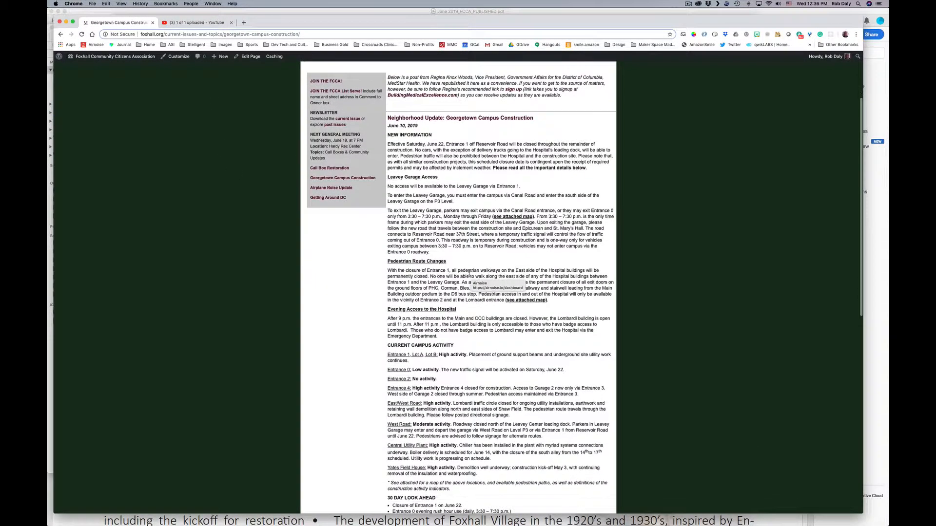
scroll(470, 276, up, 4)
scroll(470, 276, down, 5)
scroll(469, 276, down, 10)
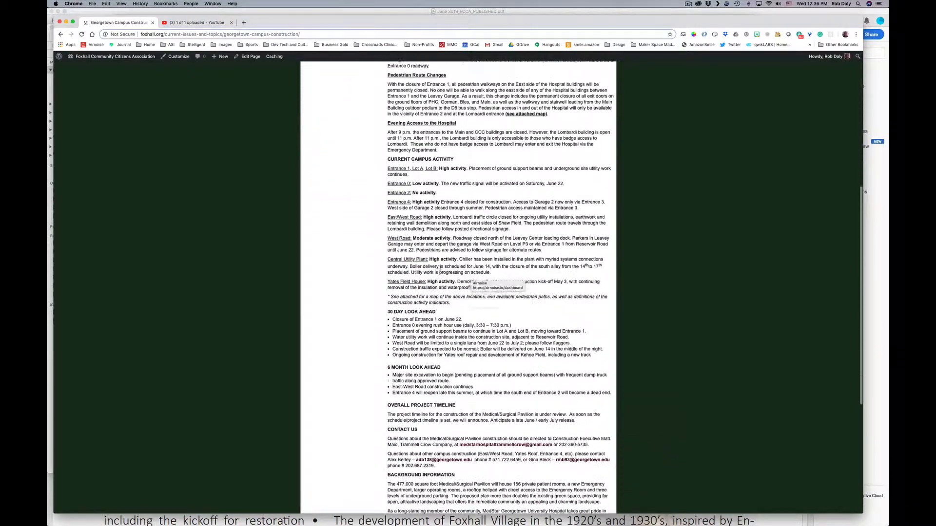
scroll(441, 271, down, 3)
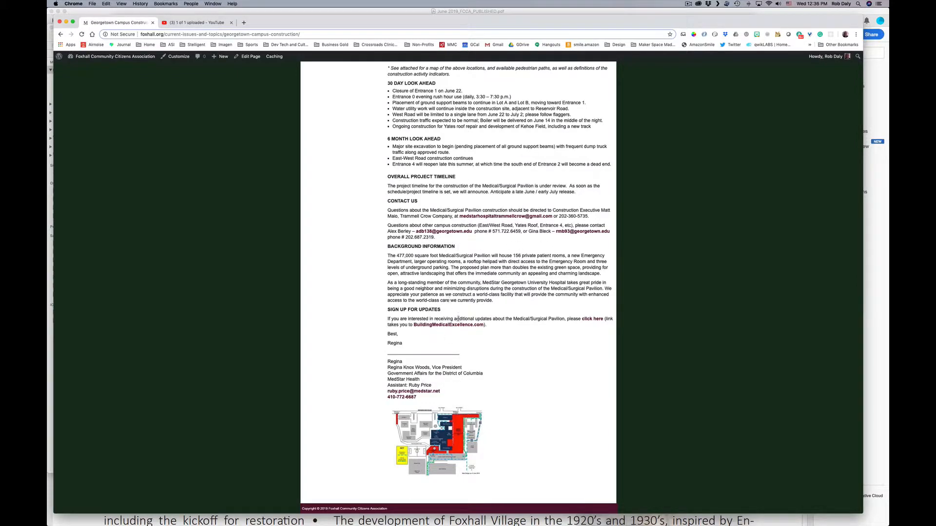
scroll(449, 299, up, 20)
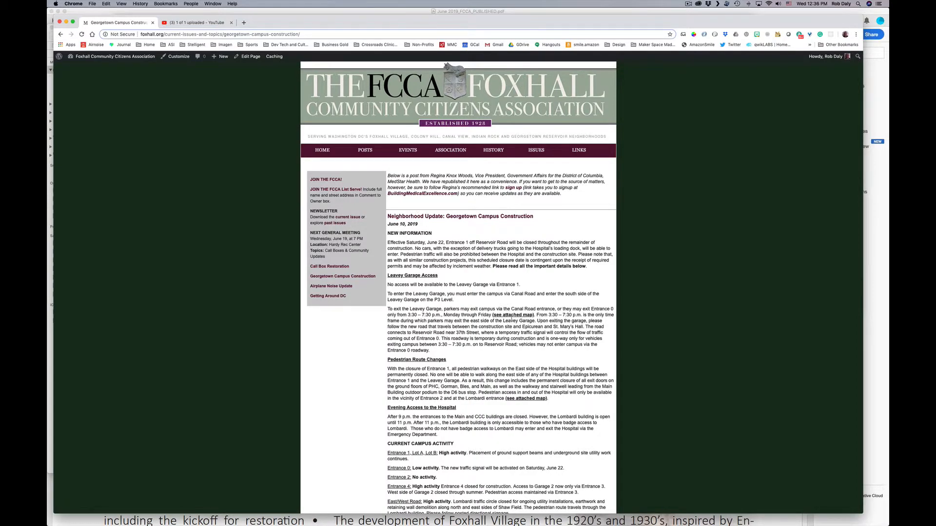
scroll(446, 350, down, 15)
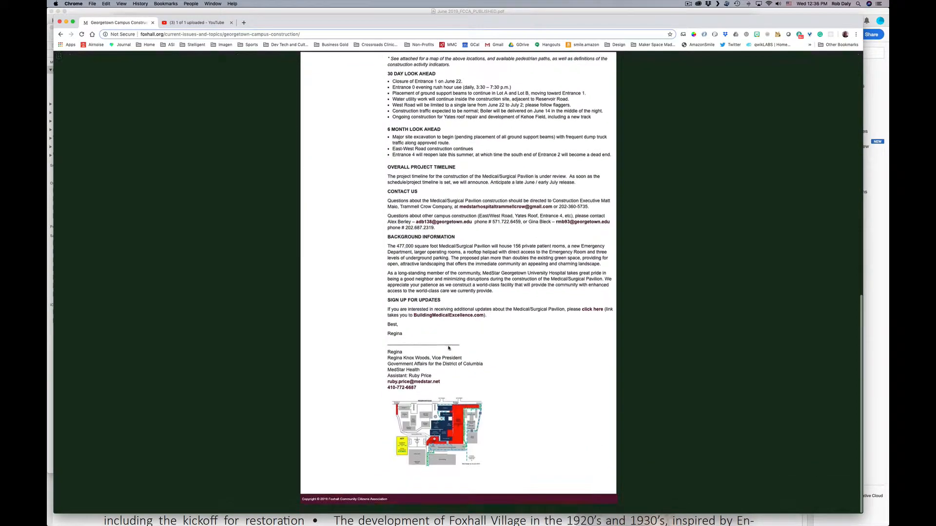
click(434, 437)
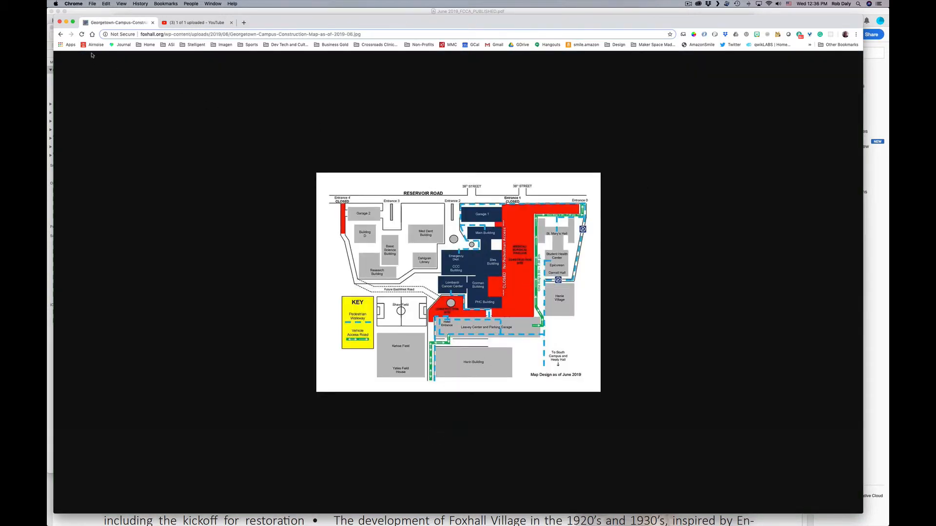
click(61, 34)
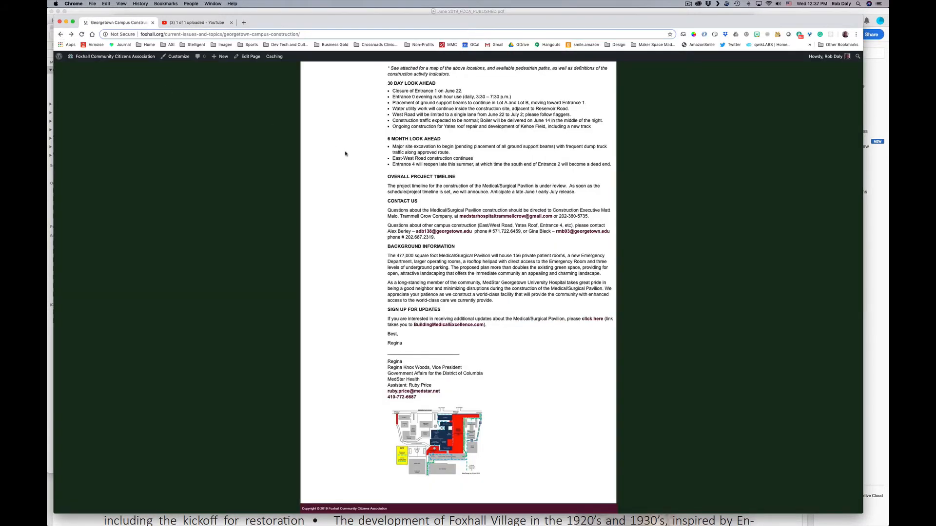